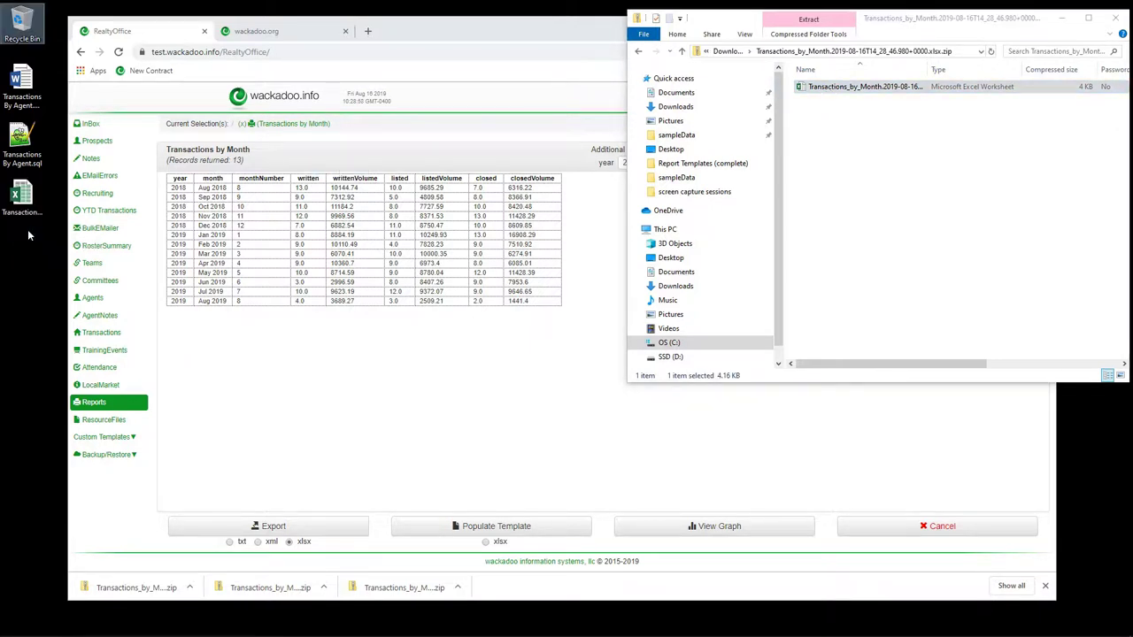
# Copy the Transactions_by_Month XML and TXT exports out of their zip archives in Downloads onto the desktop.
pyautogui.click(734, 53)
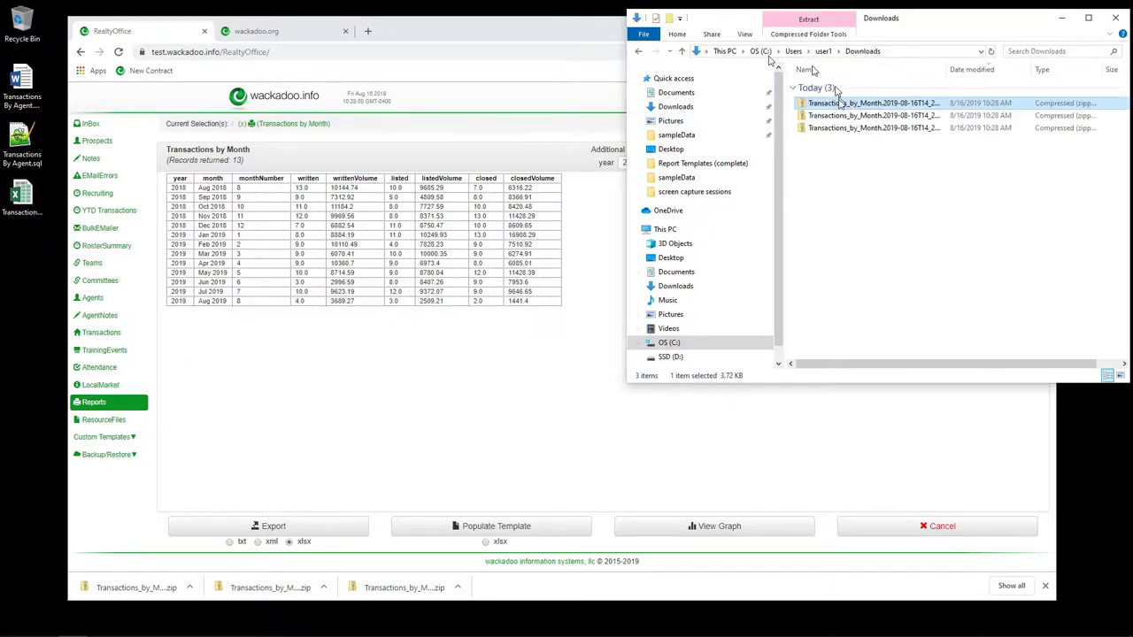
pyautogui.doubleClick(833, 105)
pyautogui.moveTo(832, 88); pyautogui.dragTo(28, 285)
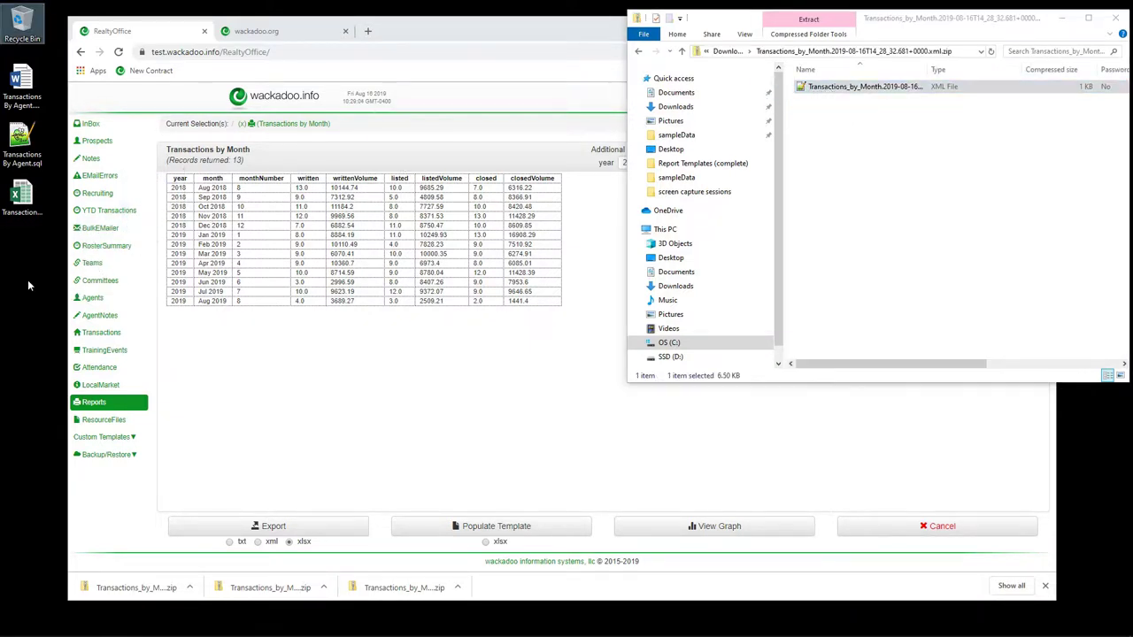
pyautogui.click(728, 51)
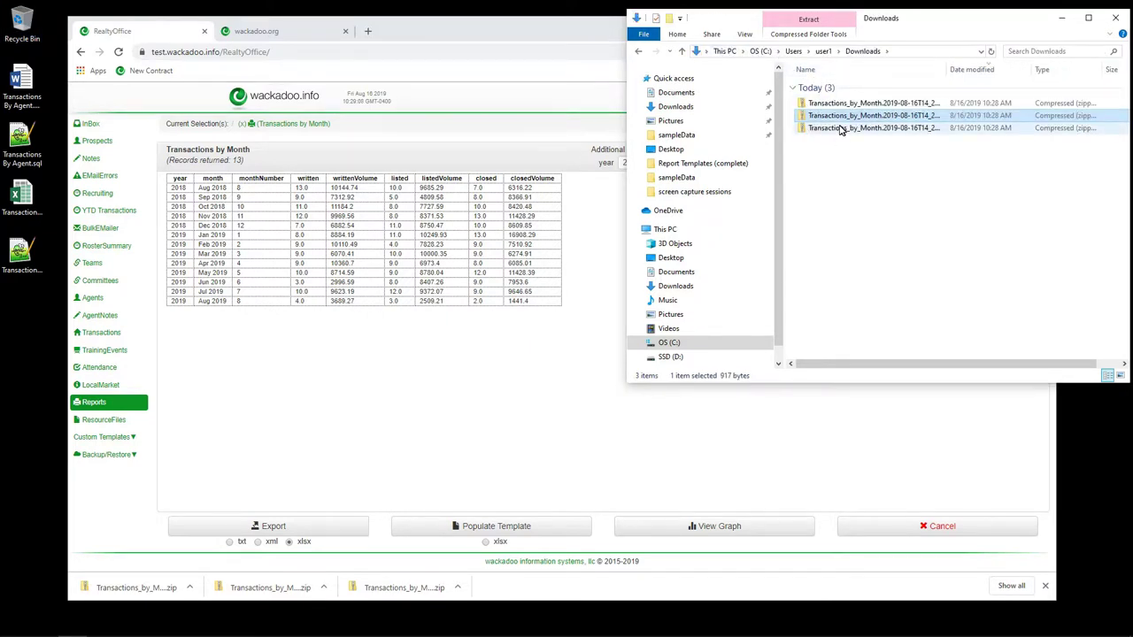
pyautogui.doubleClick(841, 127)
pyautogui.moveTo(832, 89); pyautogui.dragTo(31, 314)
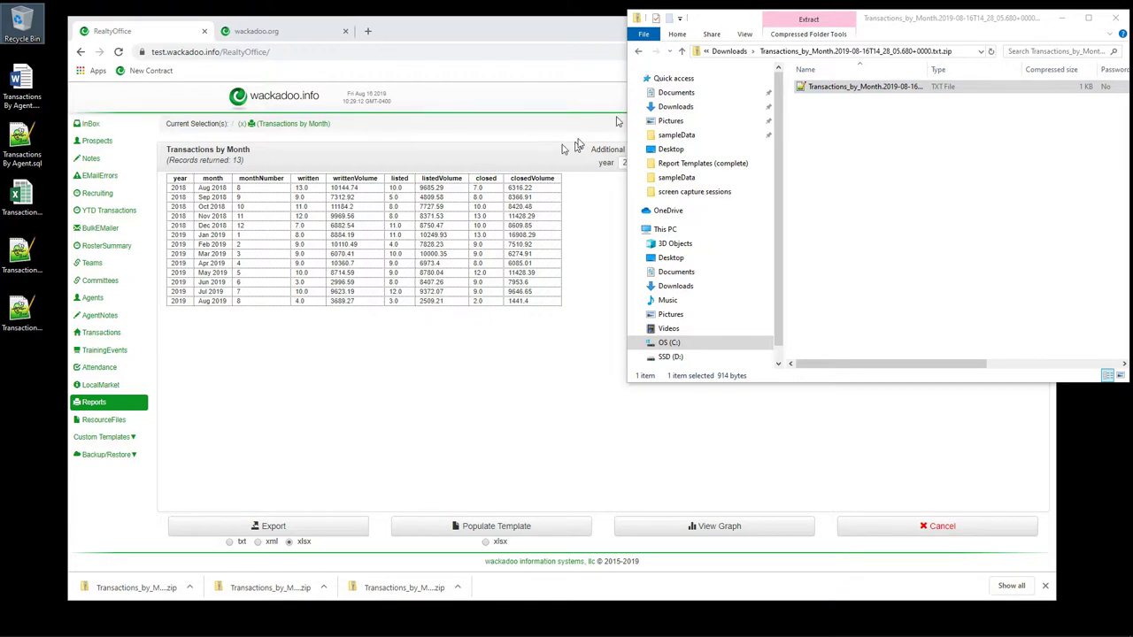
# Delete all the Transactions_by_Month zip archives from the Downloads folder and close the folder window.
pyautogui.click(731, 50)
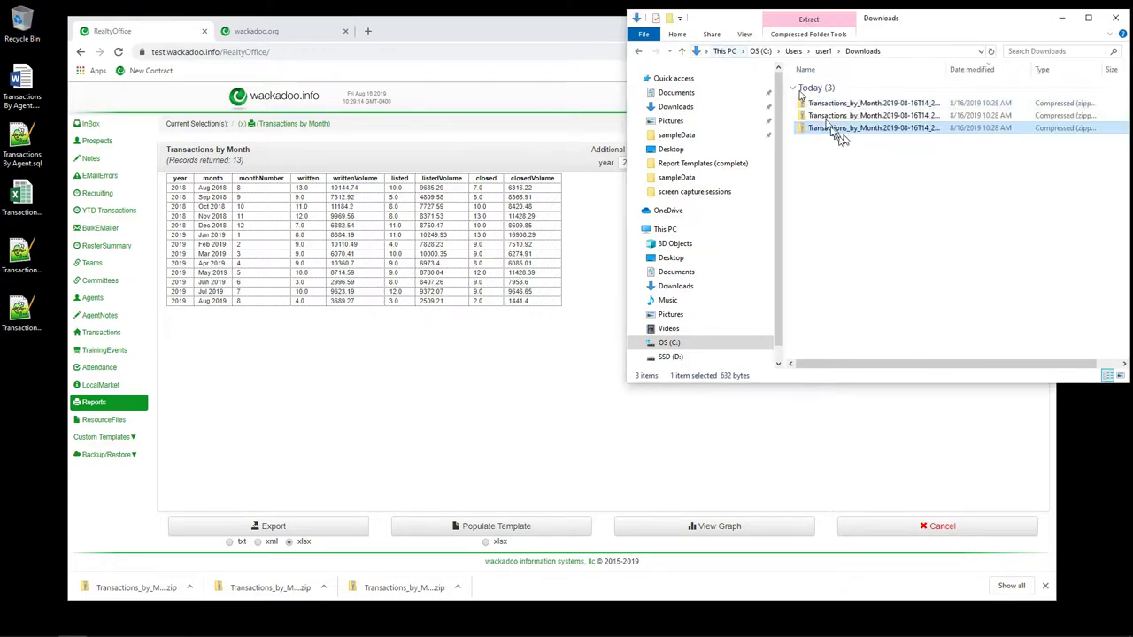
pyautogui.click(802, 104)
pyautogui.hotkey('ctrl', 'a')
pyautogui.press('Delete')
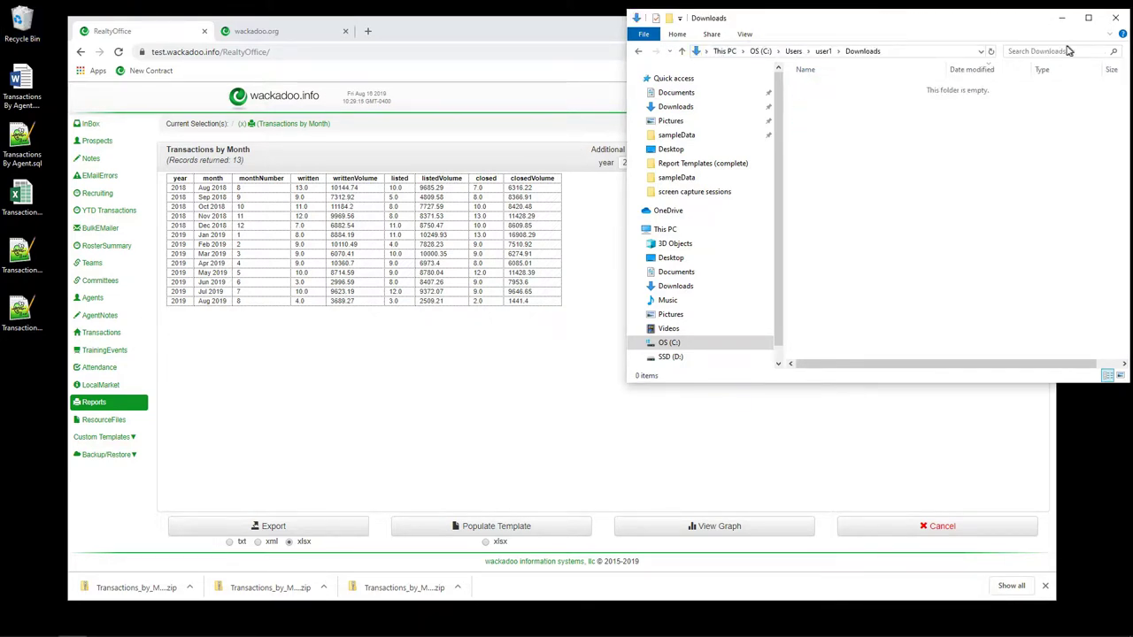
pyautogui.click(1114, 20)
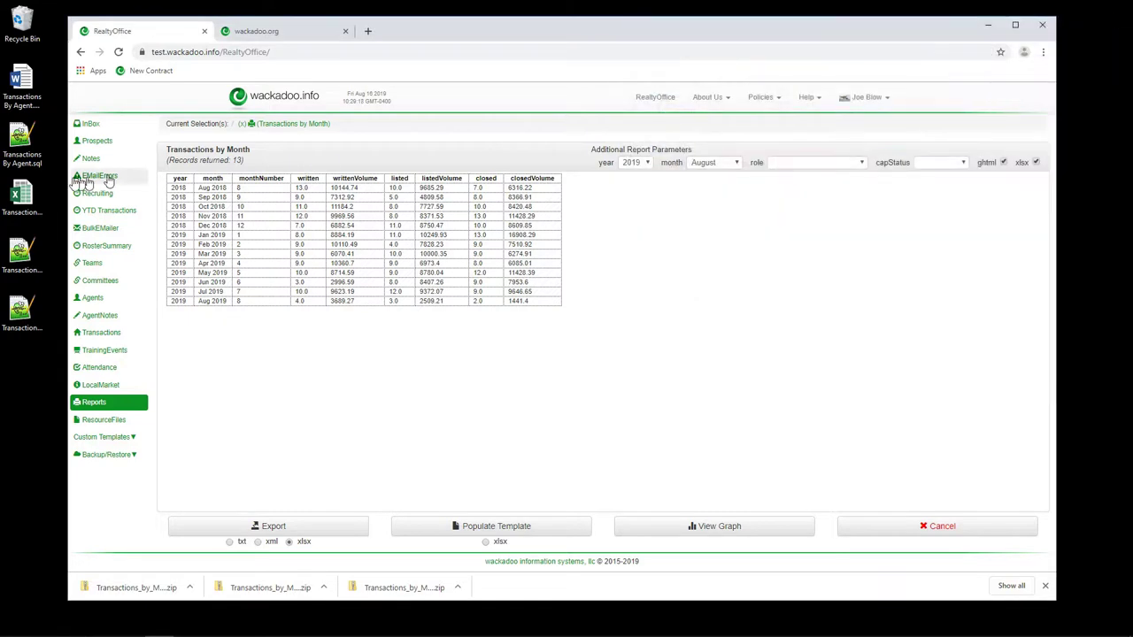
# Open the exported Transactions_by_Month TXT file from the desktop and move its window clear of the desktop icons.
pyautogui.click(14, 326)
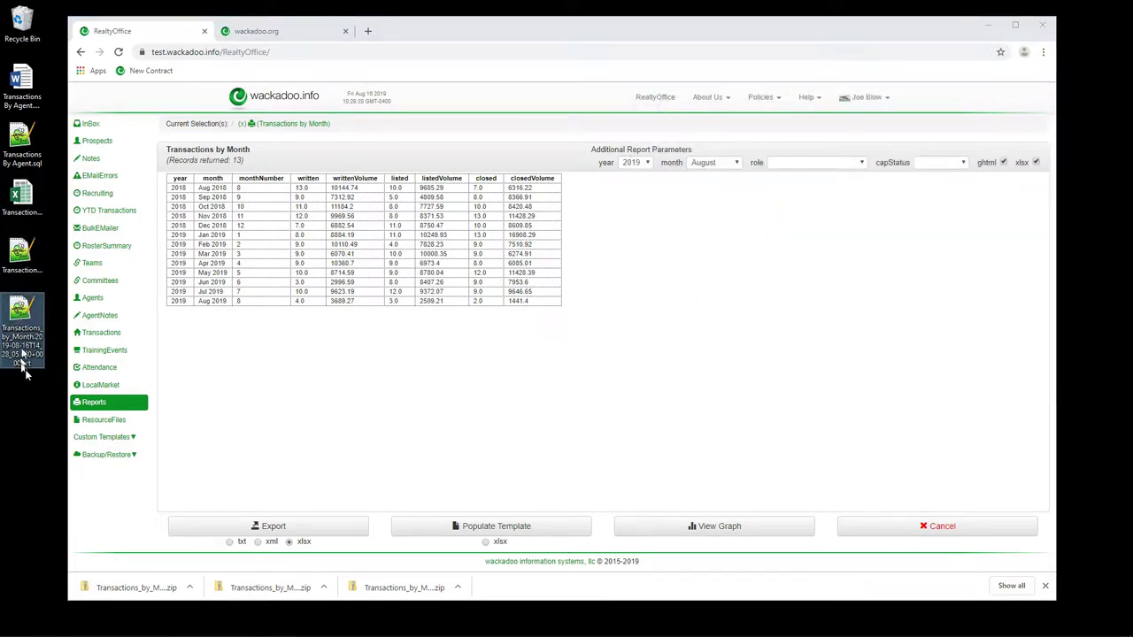
pyautogui.doubleClick(23, 312)
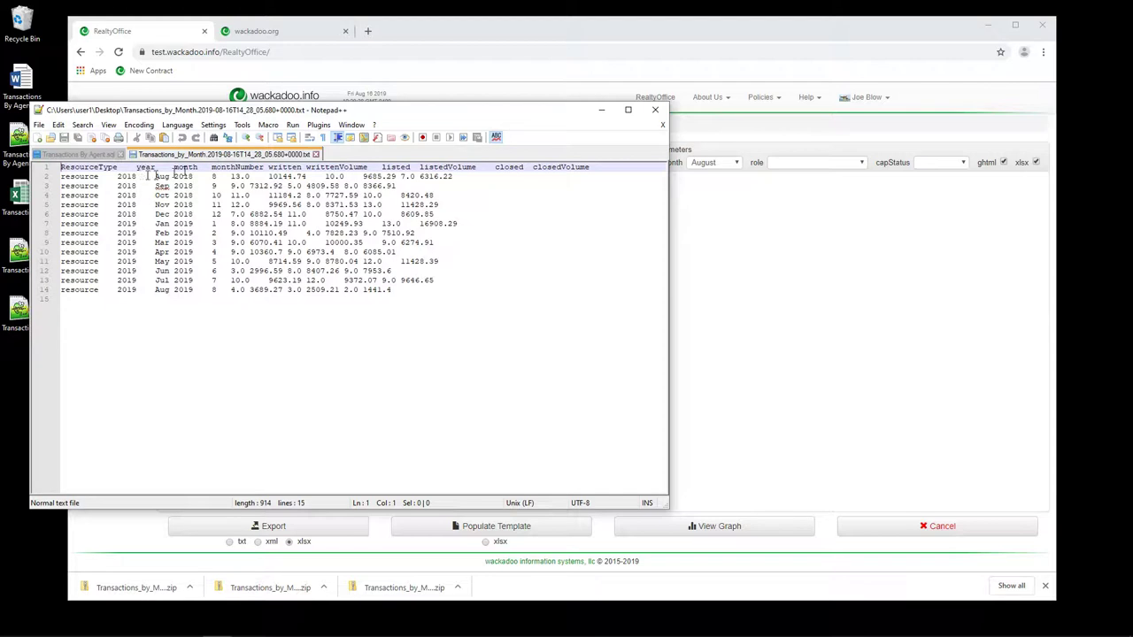
pyautogui.moveTo(278, 115); pyautogui.dragTo(442, 214)
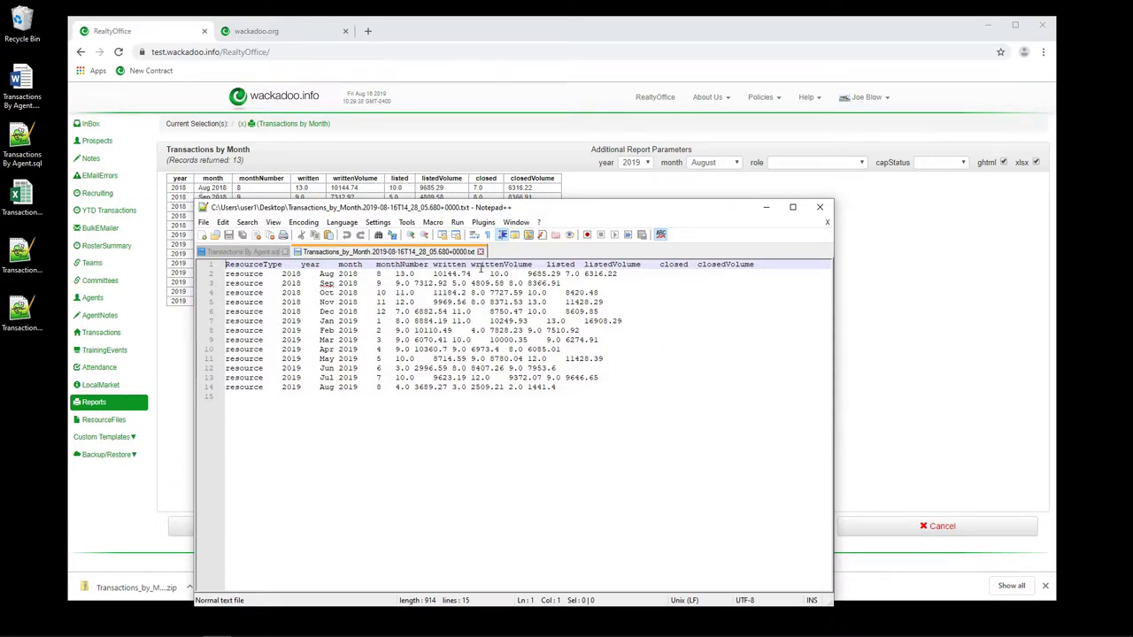
# Open the exported Transactions_by_Month xlsx workbook from the desktop in a reduced window and enable editing.
pyautogui.doubleClick(15, 202)
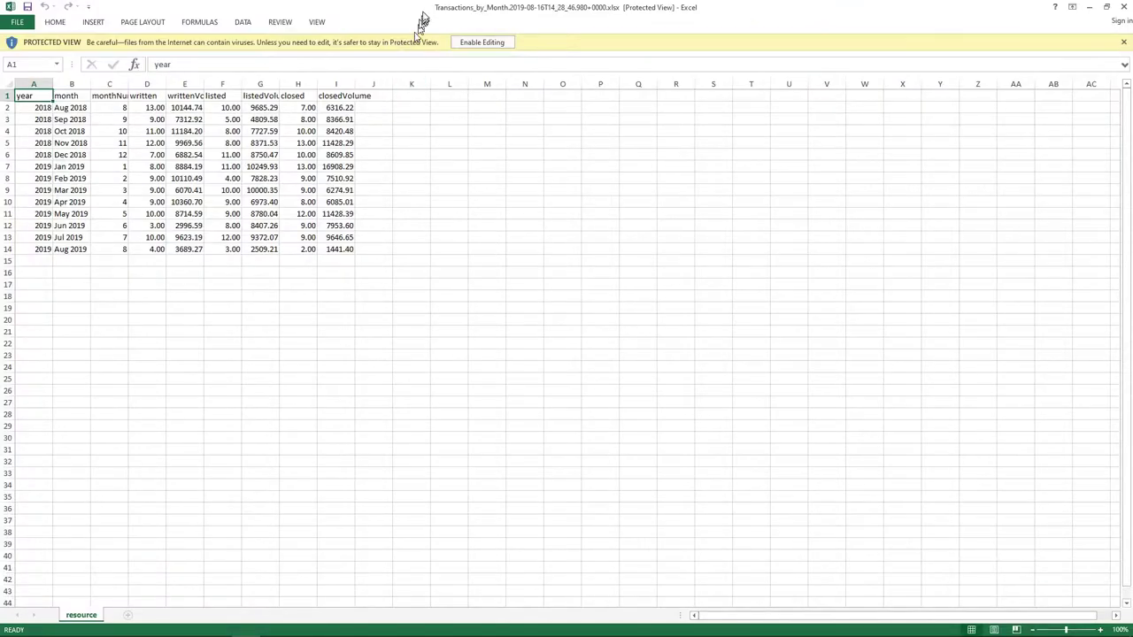
pyautogui.doubleClick(419, 12)
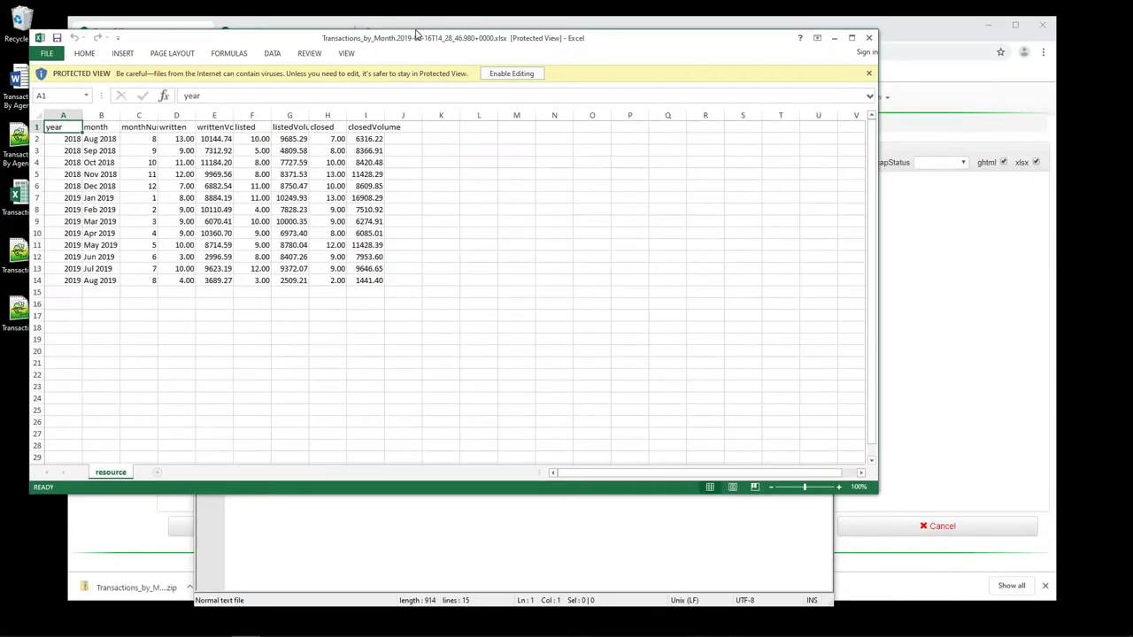
pyautogui.moveTo(412, 43); pyautogui.dragTo(641, 293)
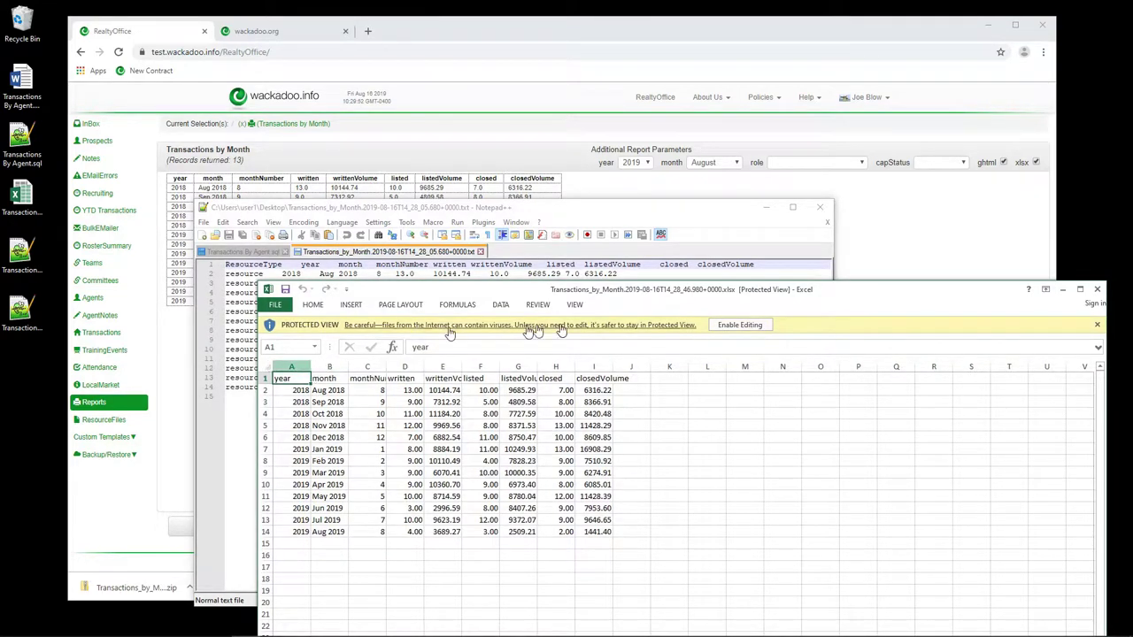
pyautogui.click(735, 325)
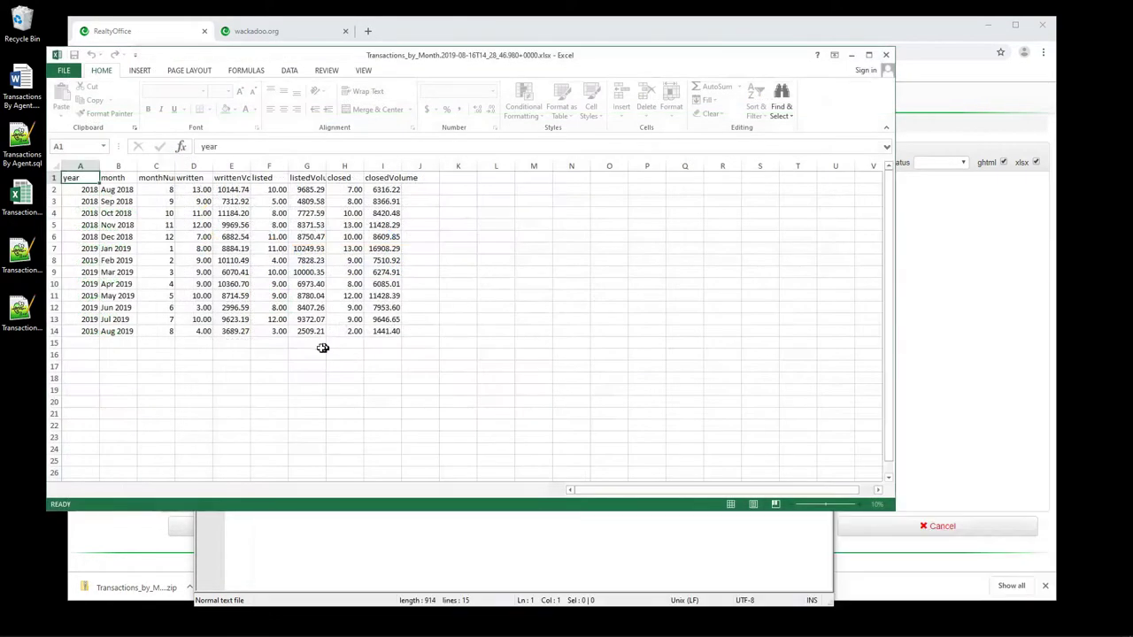
# Autofit all column widths on the workbook's resource sheet and move the window clear of the desktop icons.
pyautogui.click(55, 167)
pyautogui.doubleClick(100, 165)
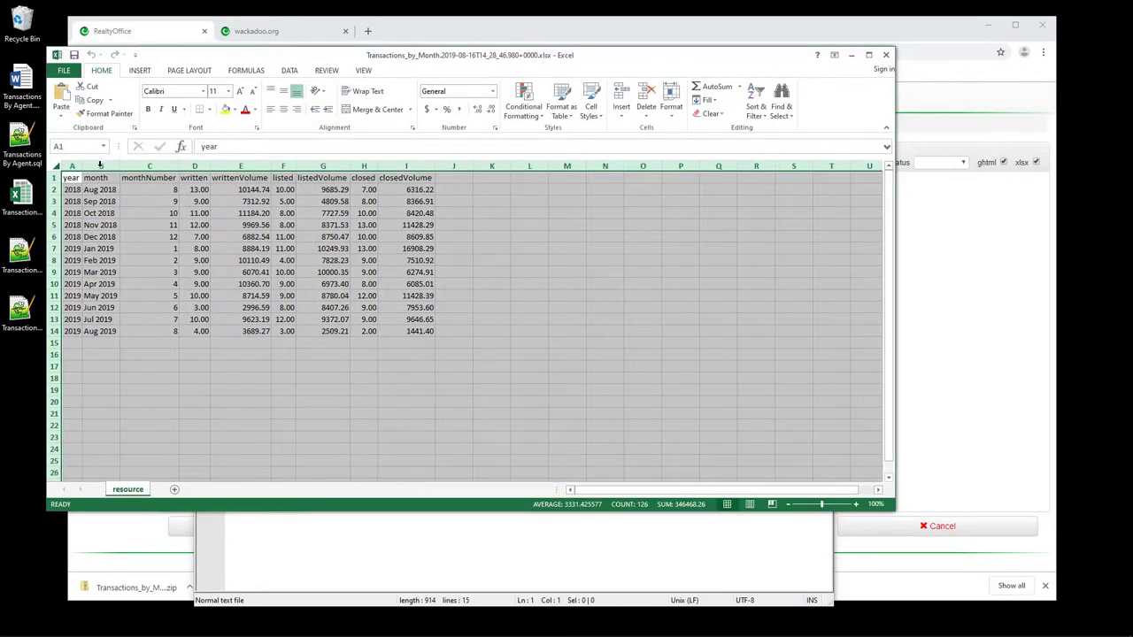
pyautogui.moveTo(168, 56); pyautogui.dragTo(385, 321)
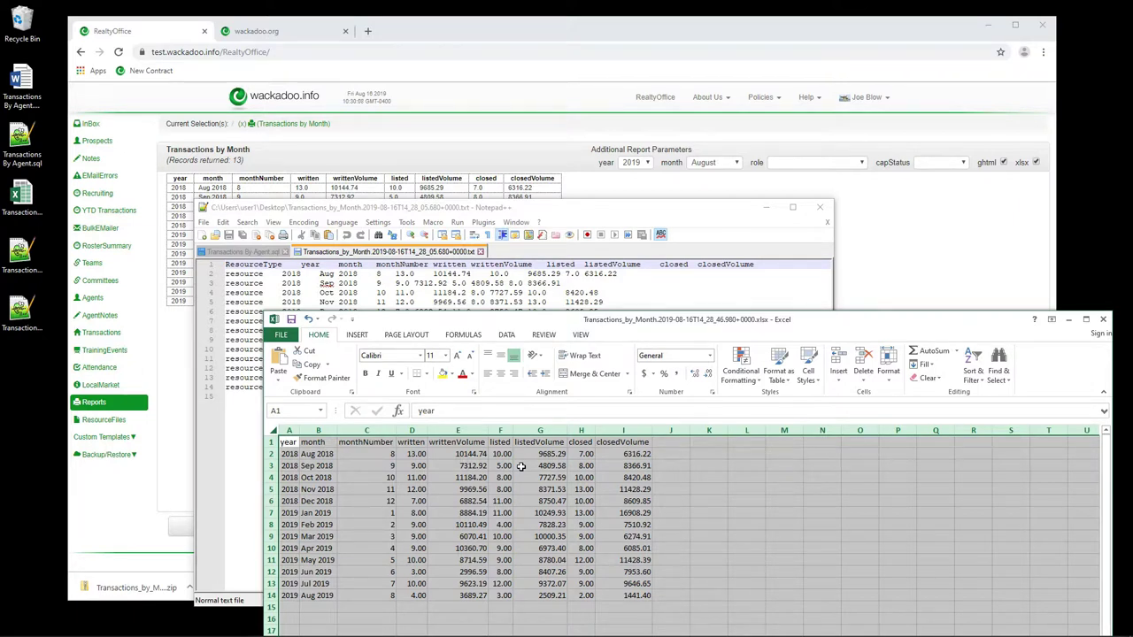
# Close the Transactions_by_Month workbook and the exported TXT file.
pyautogui.click(272, 320)
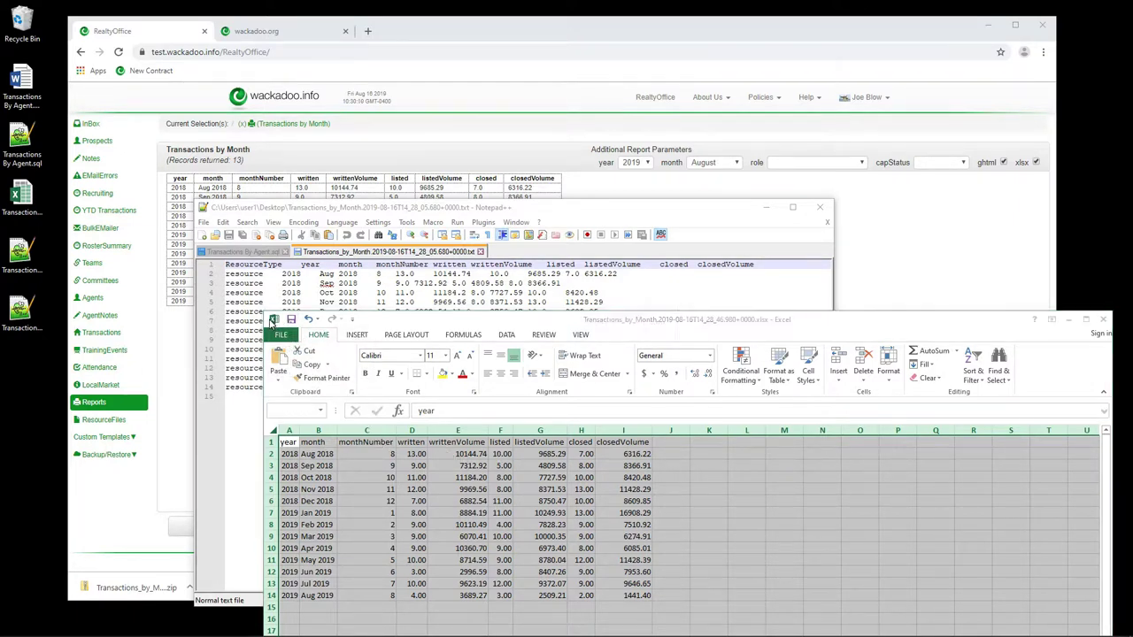
pyautogui.click(567, 337)
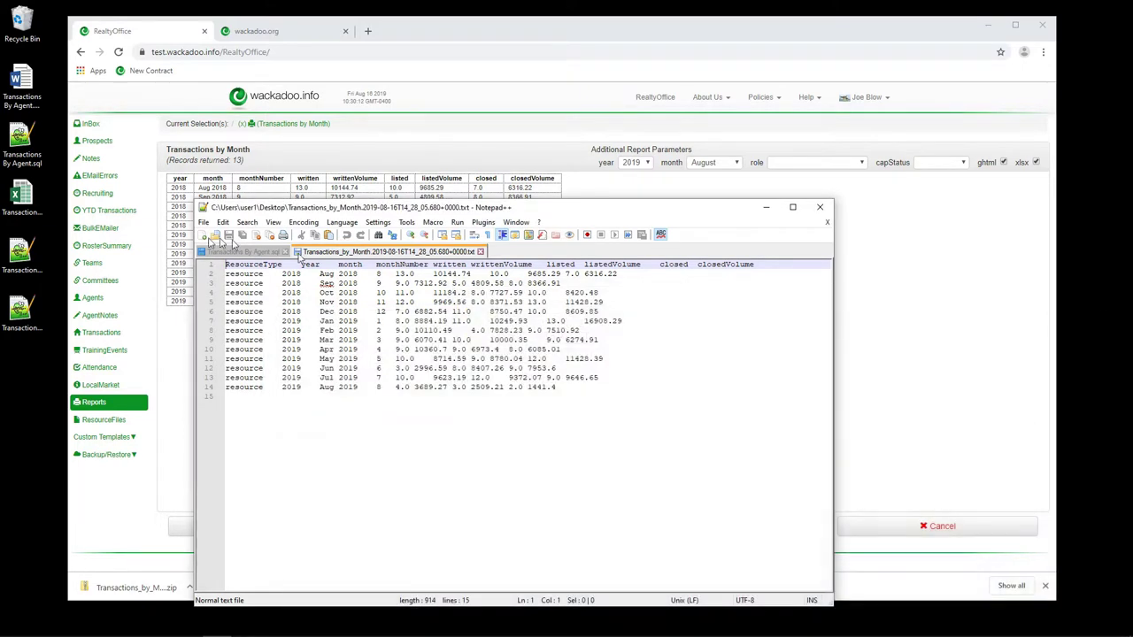
pyautogui.click(481, 252)
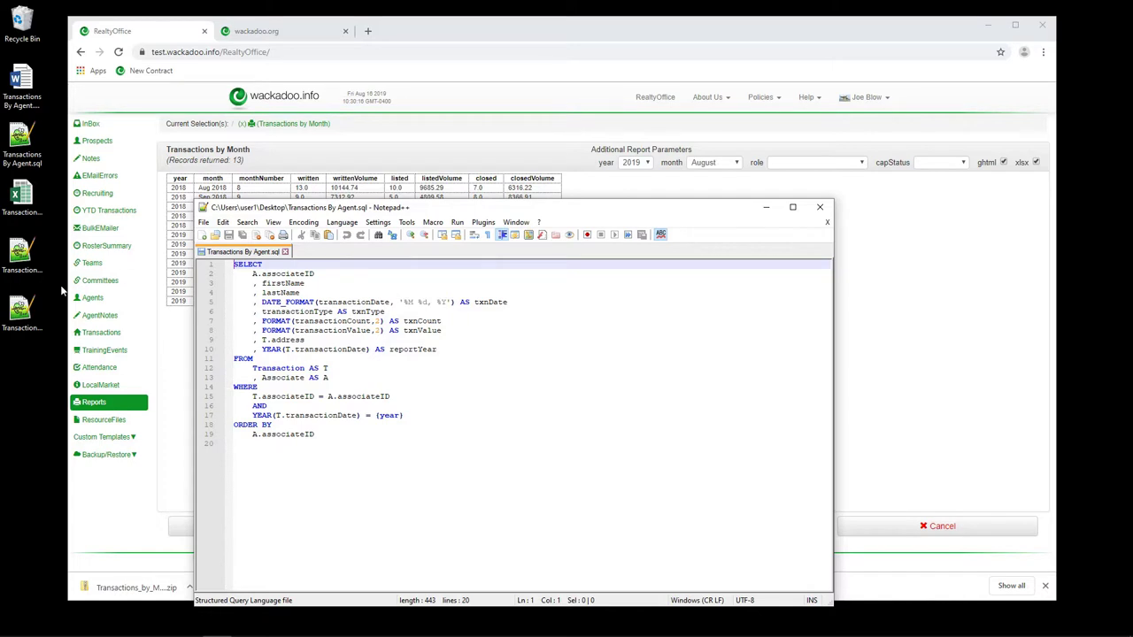
# Open the exported Transactions_by_Month XML file to view its structure, close it and minimize the text editor.
pyautogui.click(20, 255)
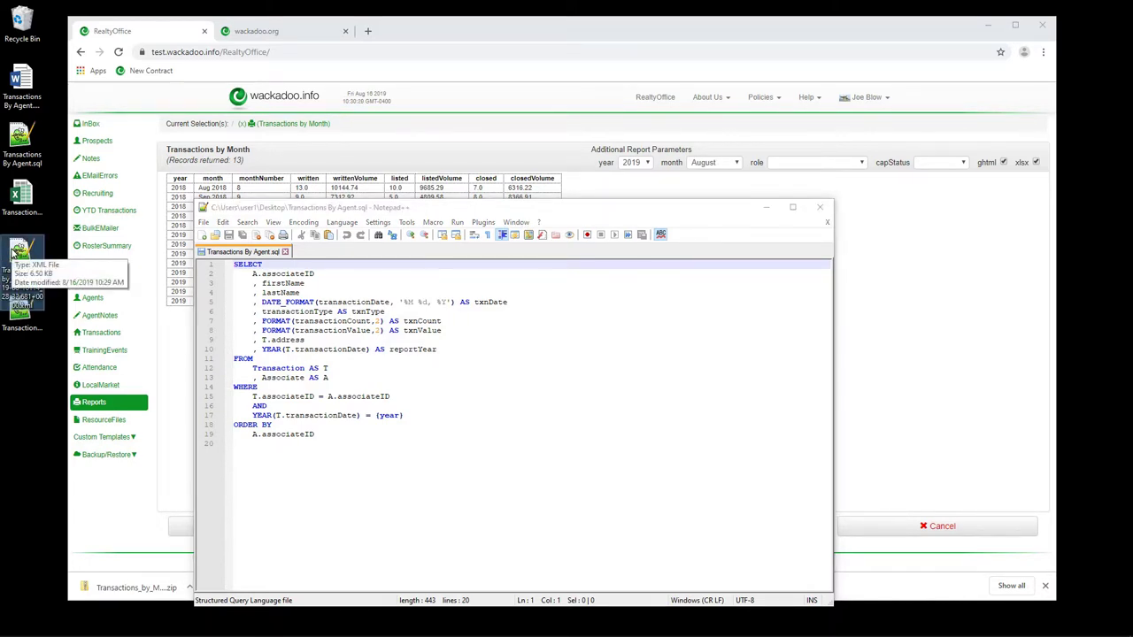
pyautogui.doubleClick(13, 252)
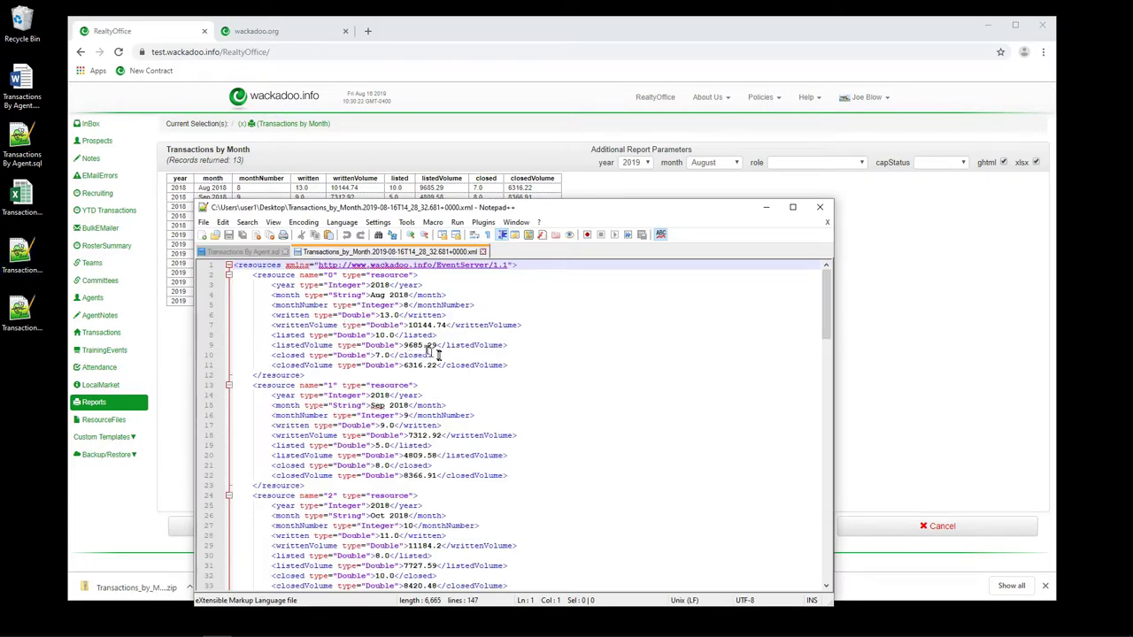
pyautogui.click(483, 252)
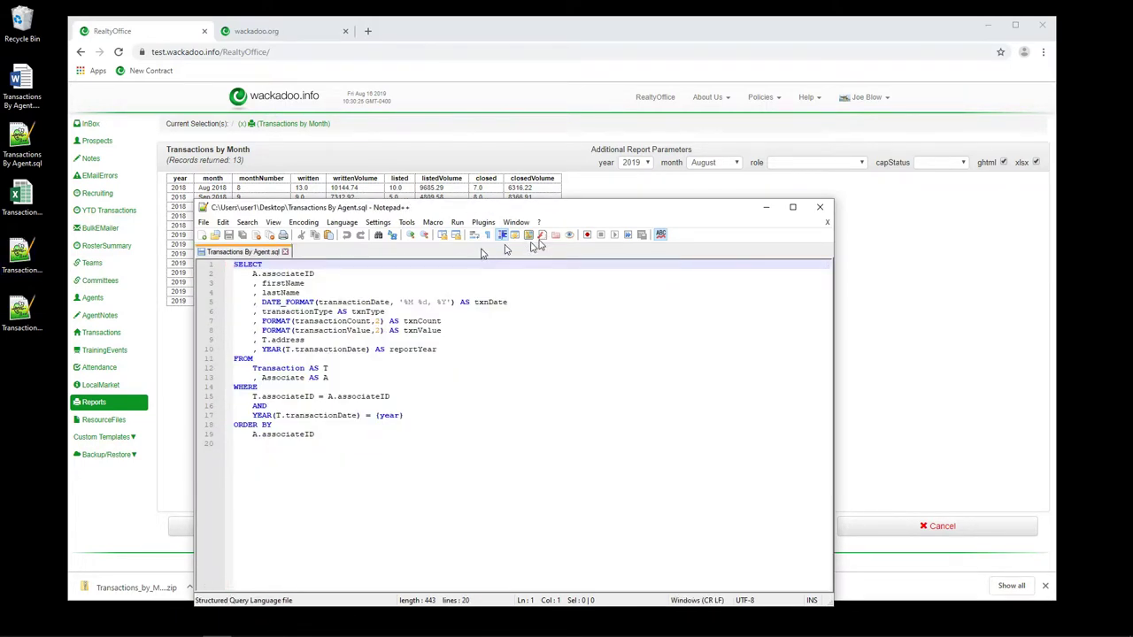
pyautogui.click(768, 210)
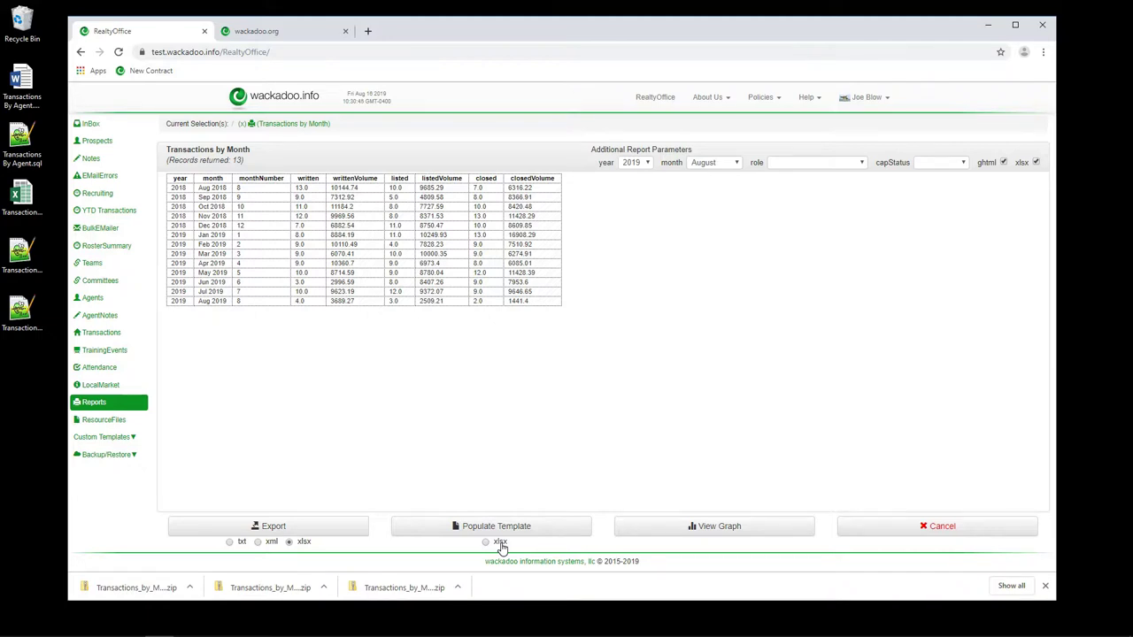
# Show the last page of the ReportTemplates list with a page size of 25.
pyautogui.click(119, 437)
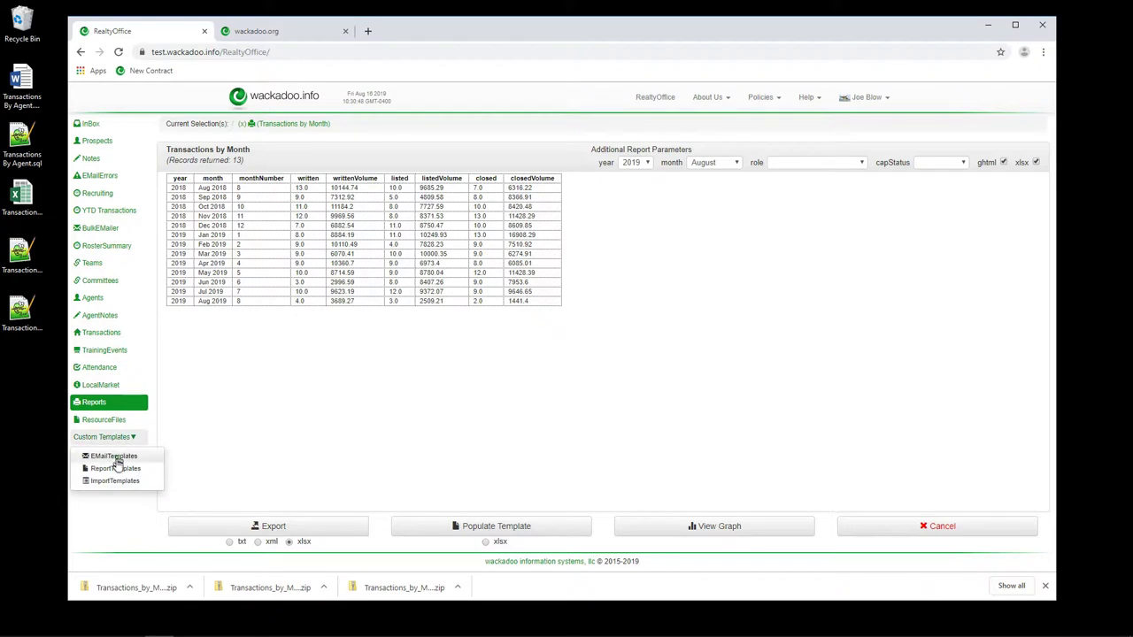
pyautogui.click(115, 469)
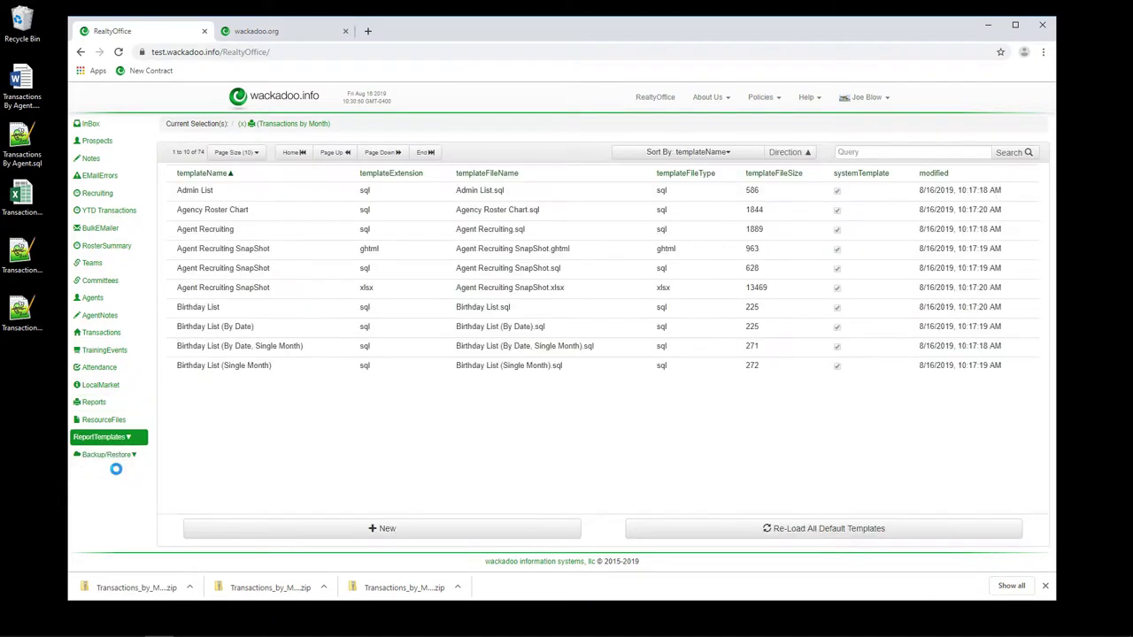
pyautogui.click(254, 154)
pyautogui.click(255, 187)
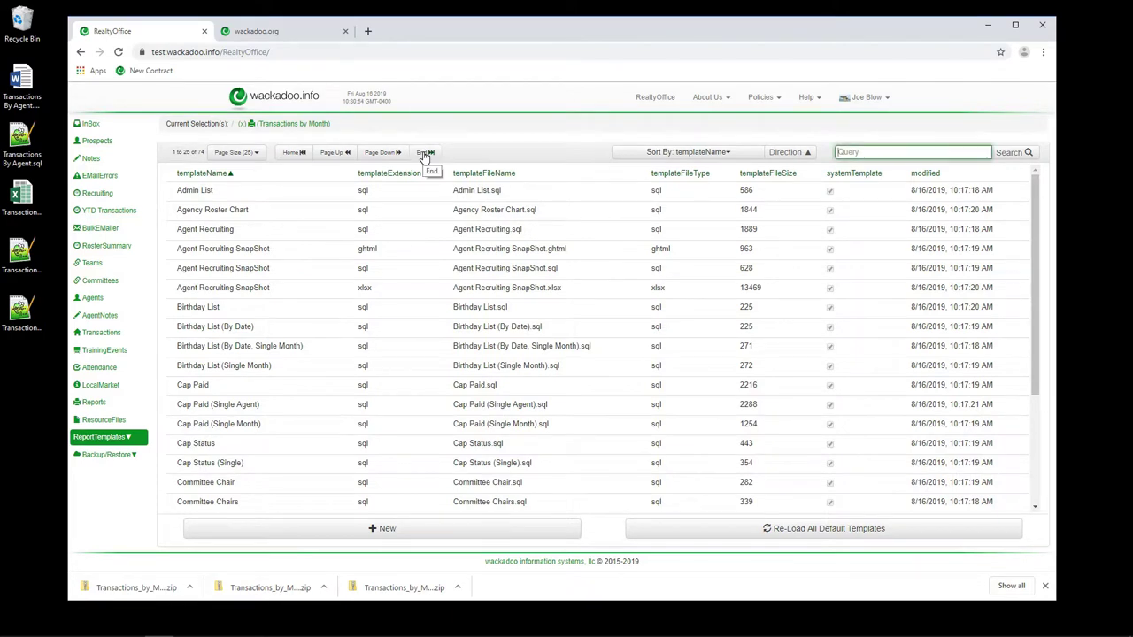
pyautogui.click(426, 153)
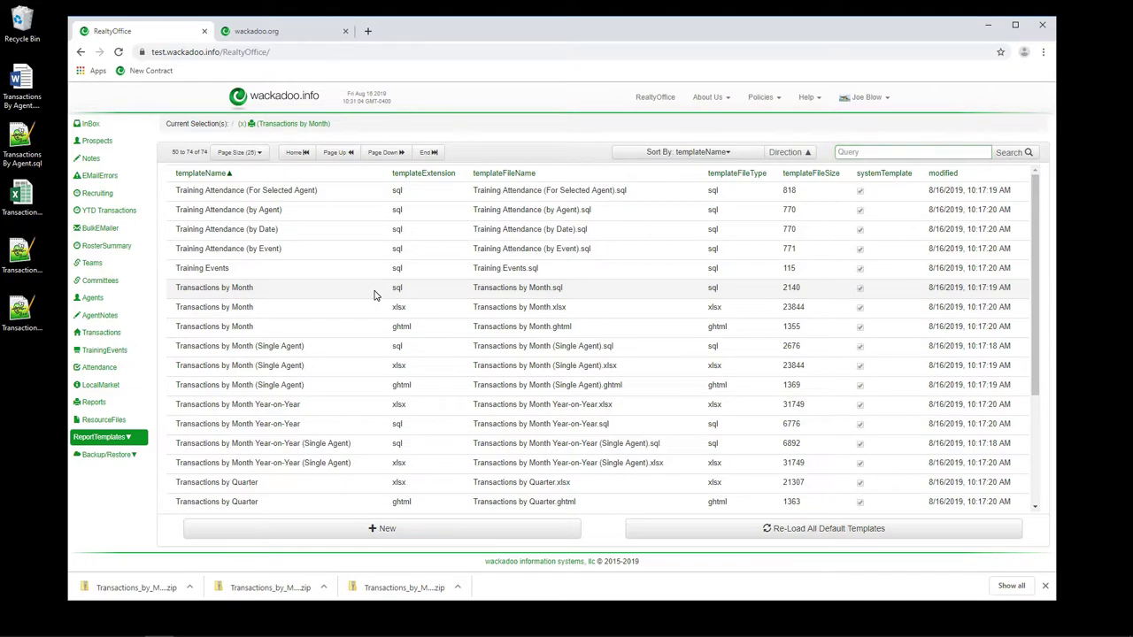
# View the sql and xlsx versions of the Transactions by Month report template, returning to the list after each.
pyautogui.doubleClick(373, 295)
pyautogui.click(510, 263)
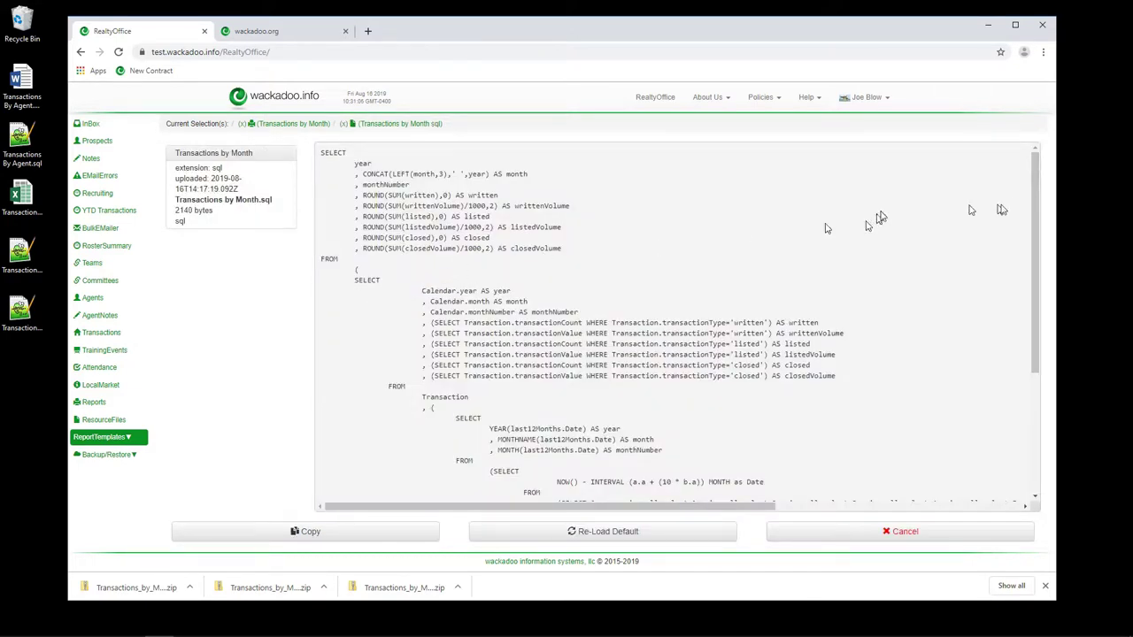
pyautogui.moveTo(1036, 179); pyautogui.dragTo(1034, 265)
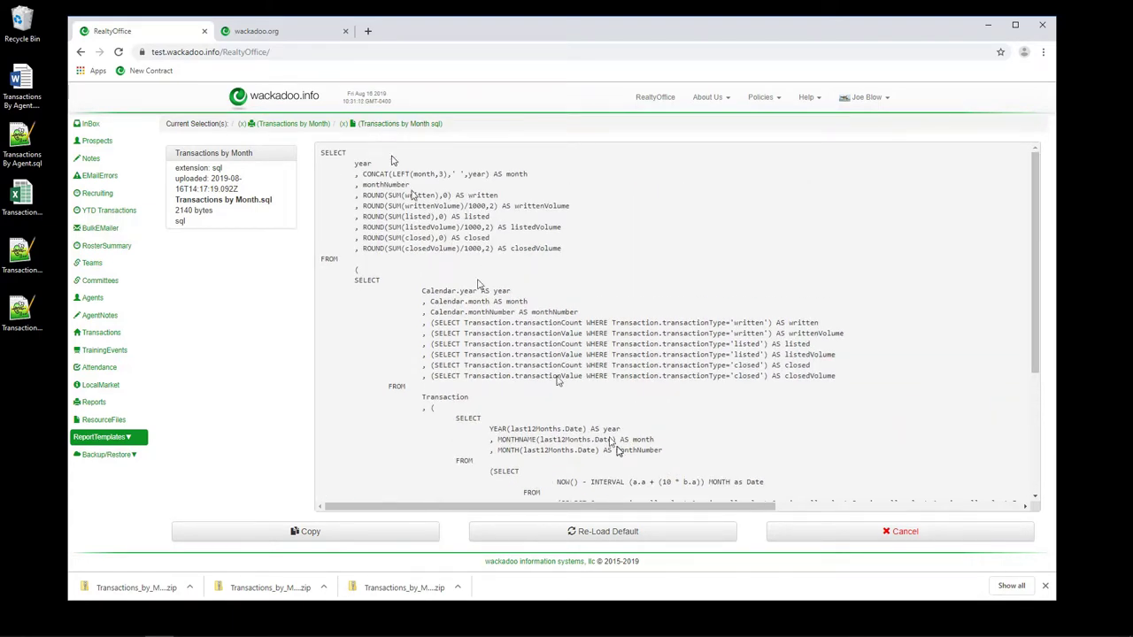
pyautogui.click(879, 534)
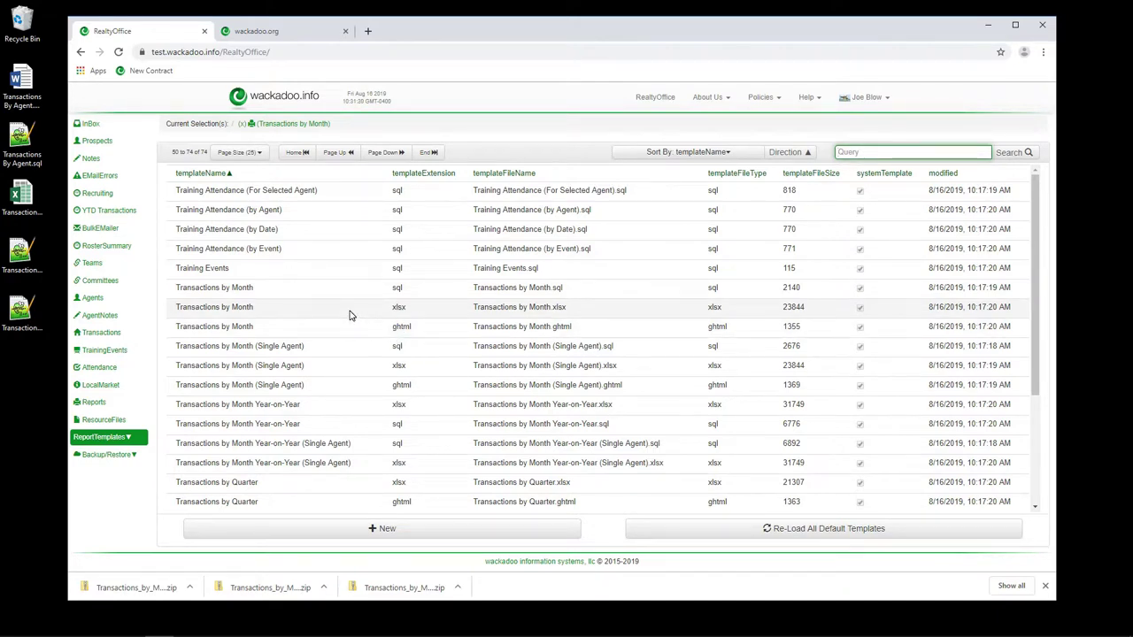
pyautogui.click(281, 317)
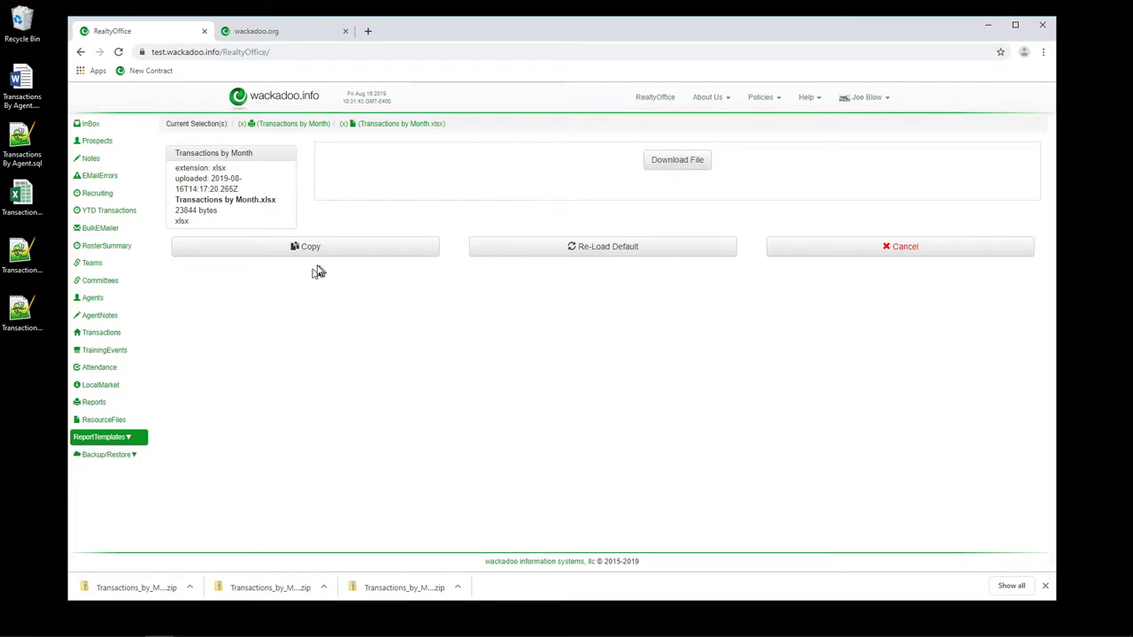
pyautogui.click(803, 253)
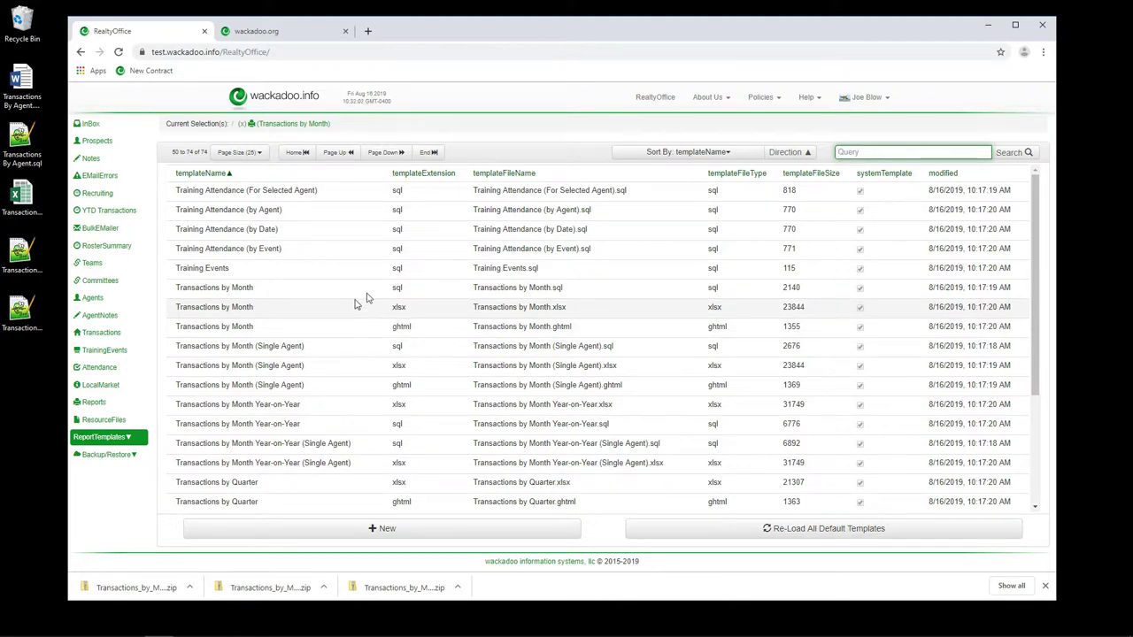
# View the first page of report templates sorted by templateExtension, and restore the sorting by templateName.
pyautogui.click(421, 174)
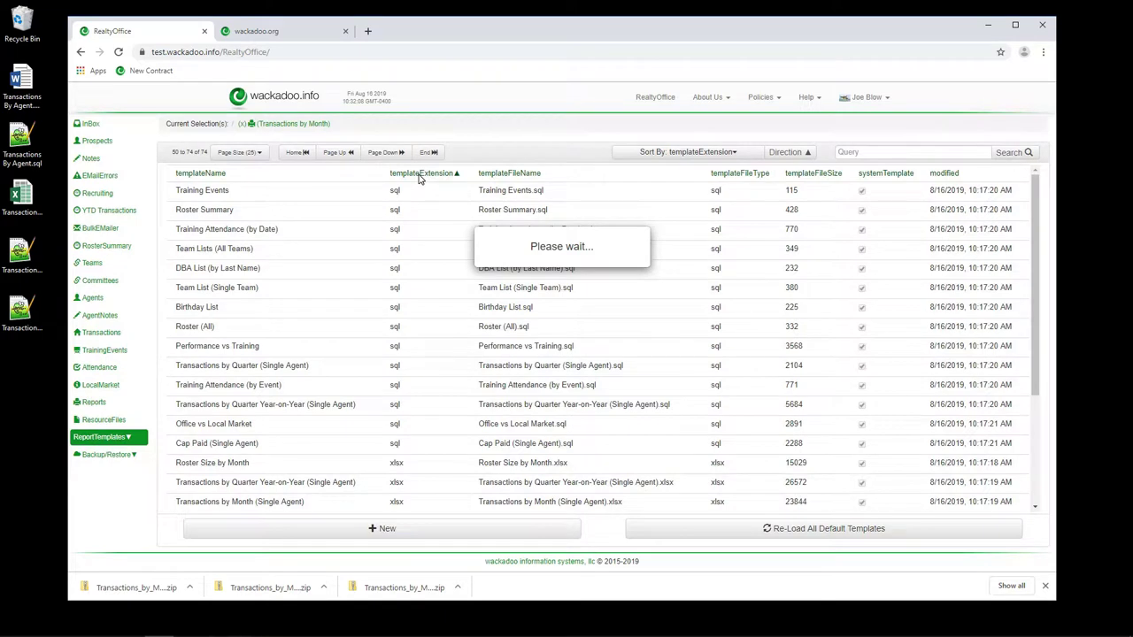
pyautogui.click(300, 154)
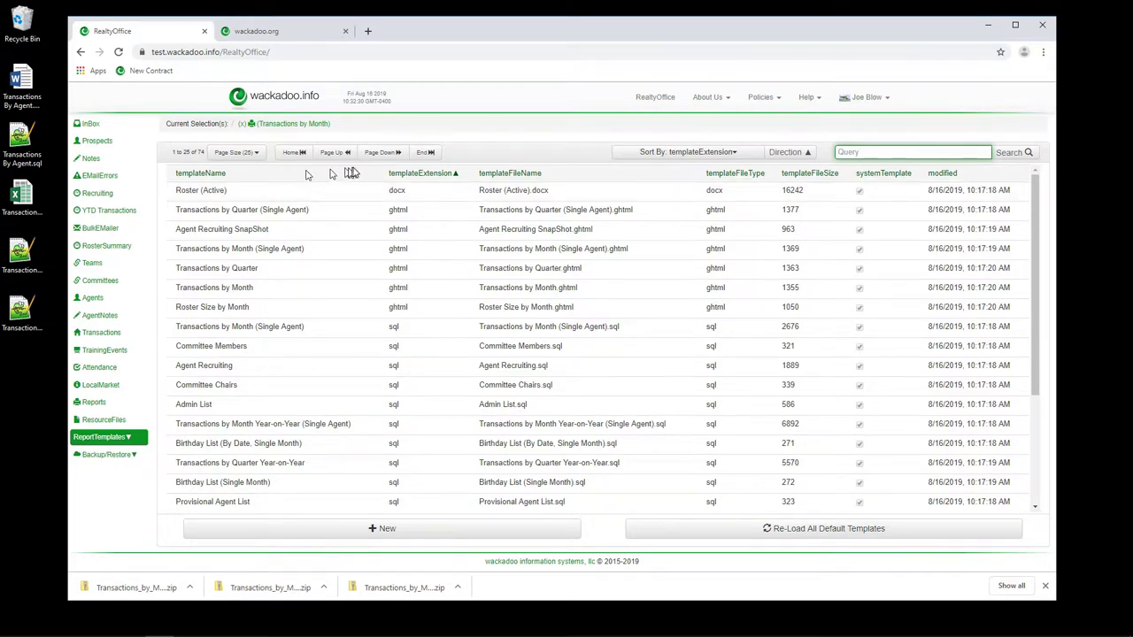
pyautogui.click(209, 175)
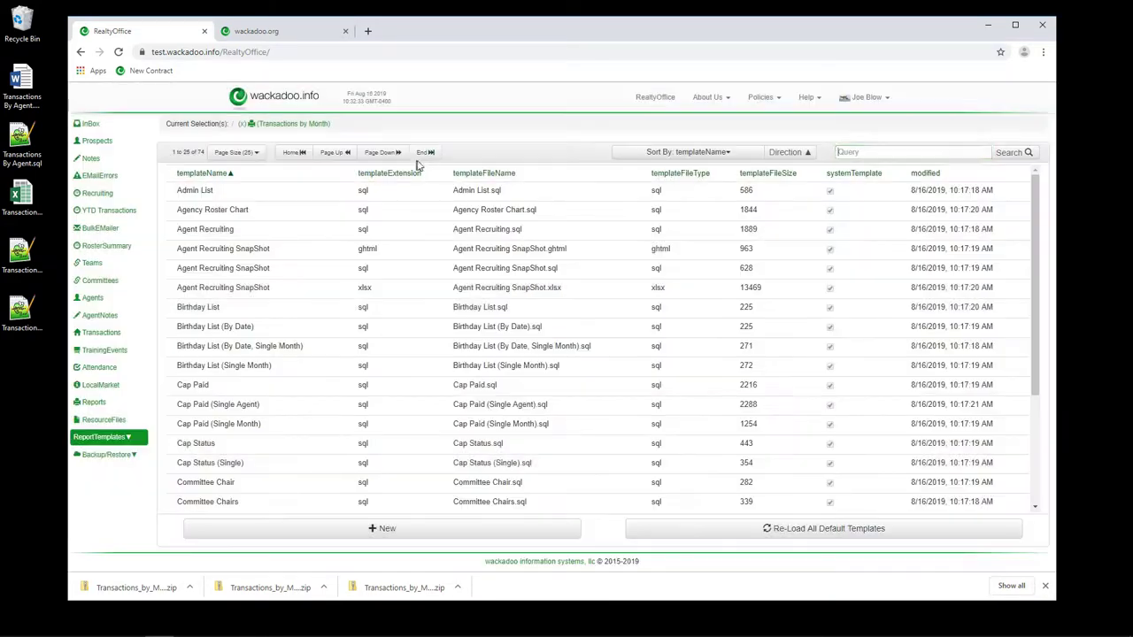
# Show the last page of report templates, and populate the xlsx template of the Transactions by Month report.
pyautogui.click(424, 152)
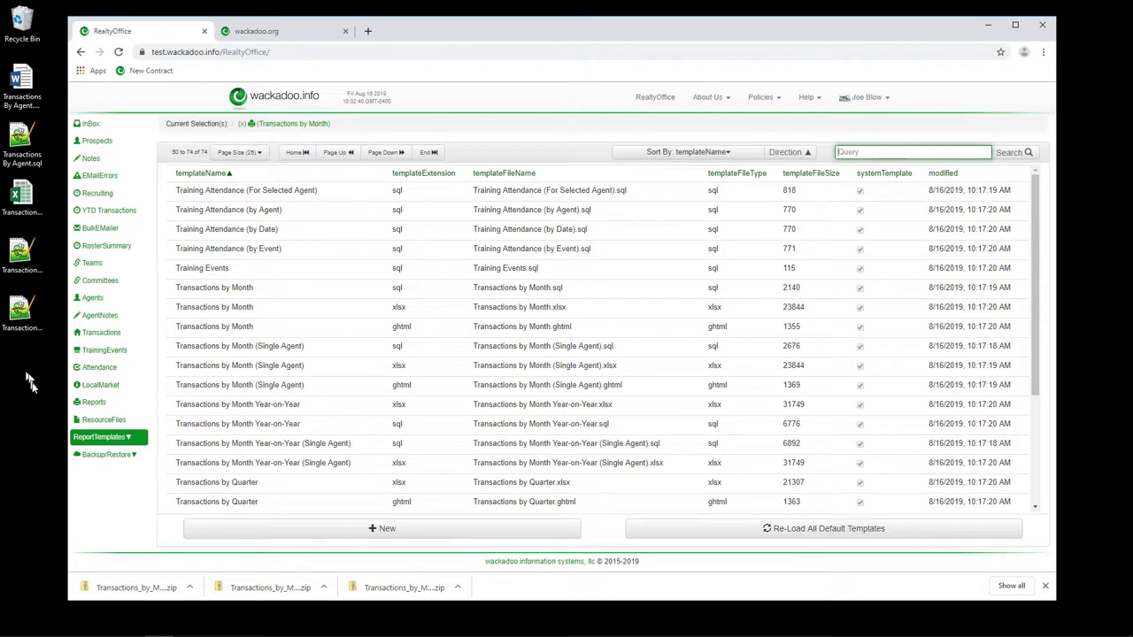
pyautogui.click(94, 408)
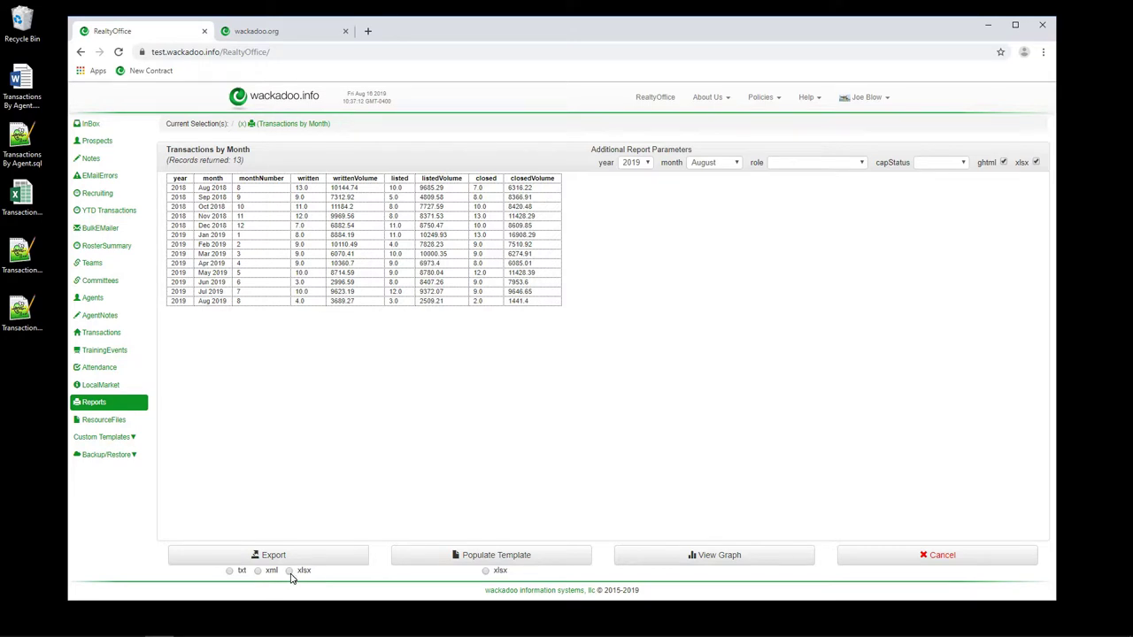
pyautogui.click(489, 558)
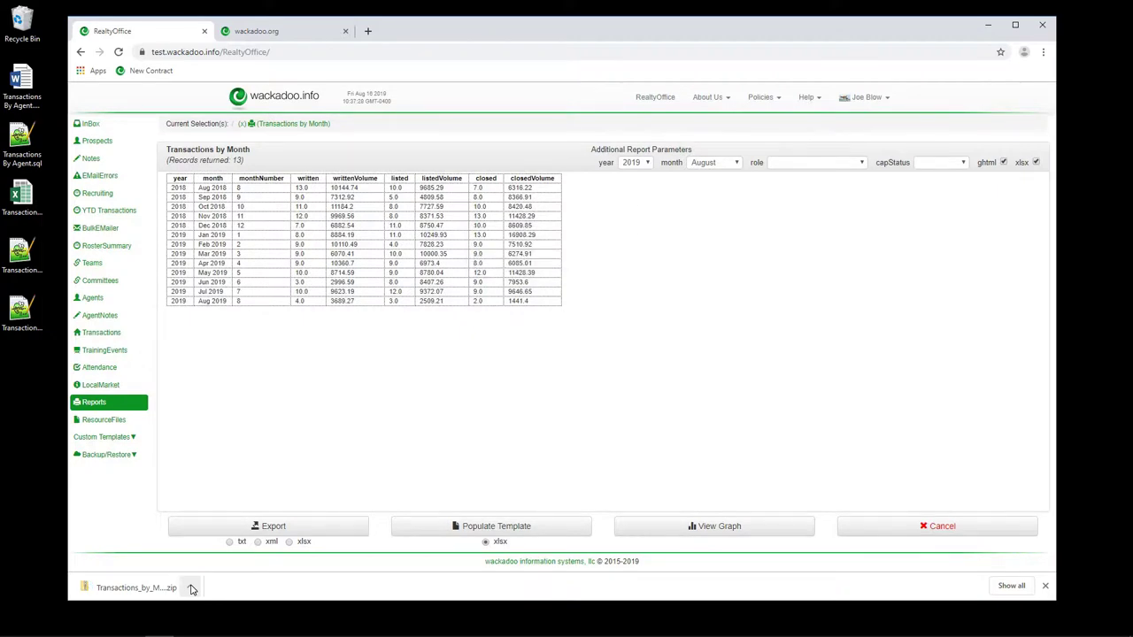
# Open the downloaded Transactions_by_Month zip from its folder and copy the Excel worksheet inside it to the desktop.
pyautogui.click(191, 588)
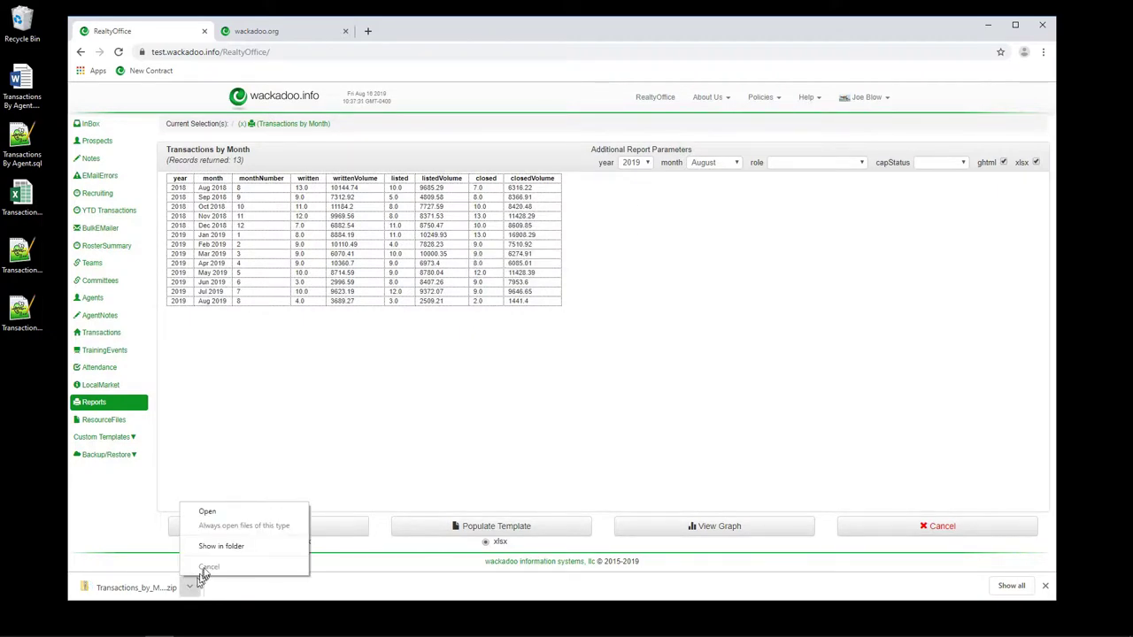
pyautogui.click(213, 548)
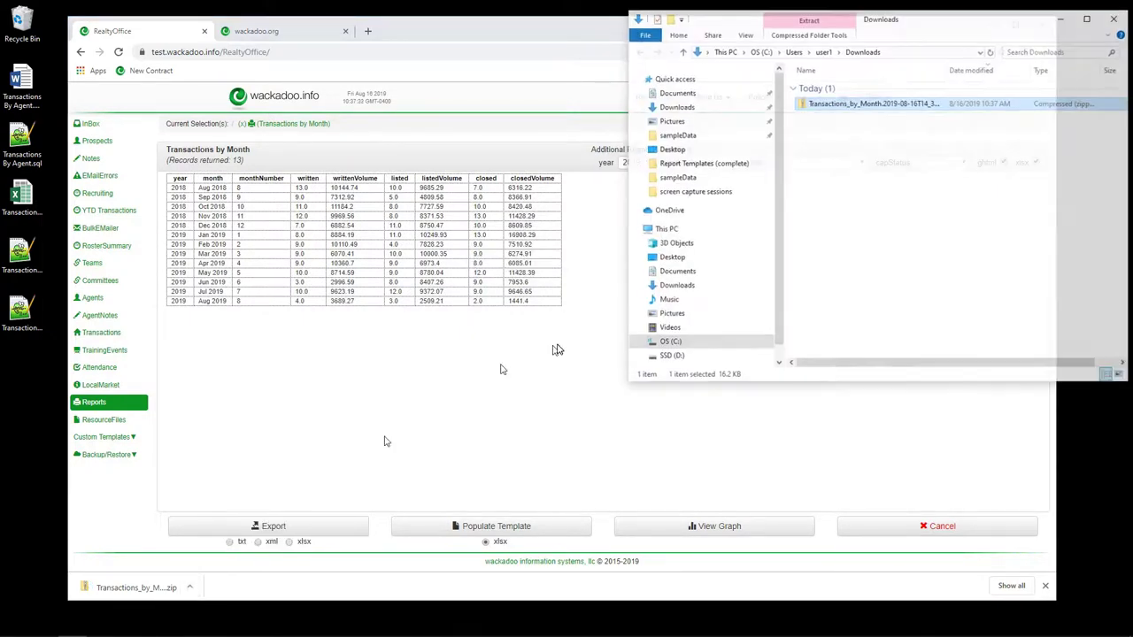
pyautogui.doubleClick(863, 105)
pyautogui.moveTo(837, 86); pyautogui.dragTo(28, 411)
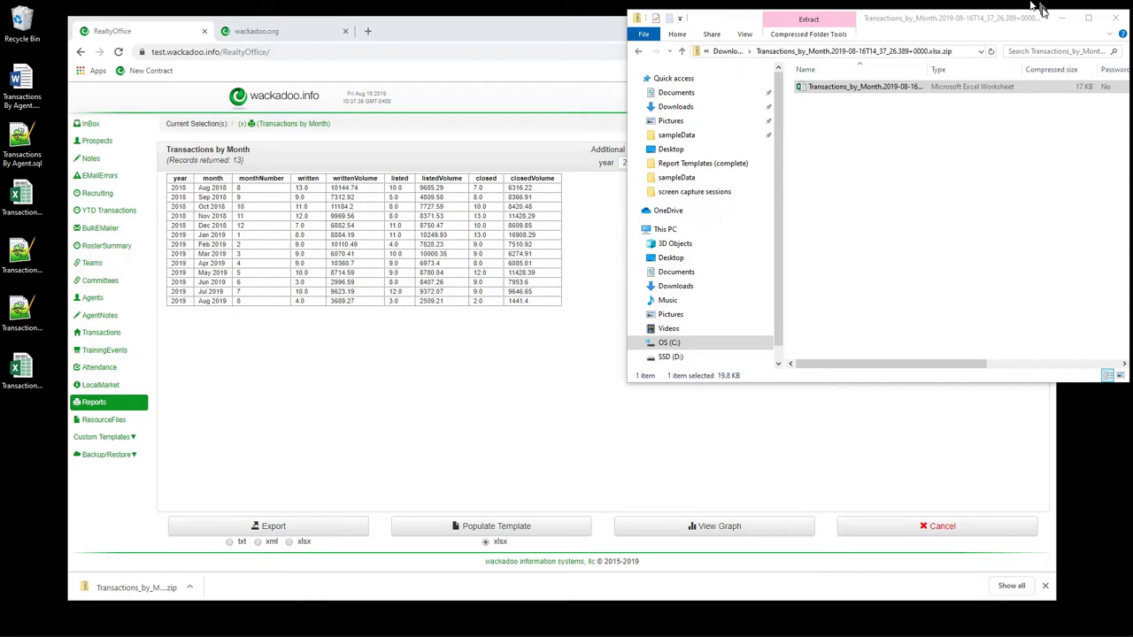
# Delete the Transactions_by_Month zip from the Downloads folder and close the folder window.
pyautogui.click(727, 51)
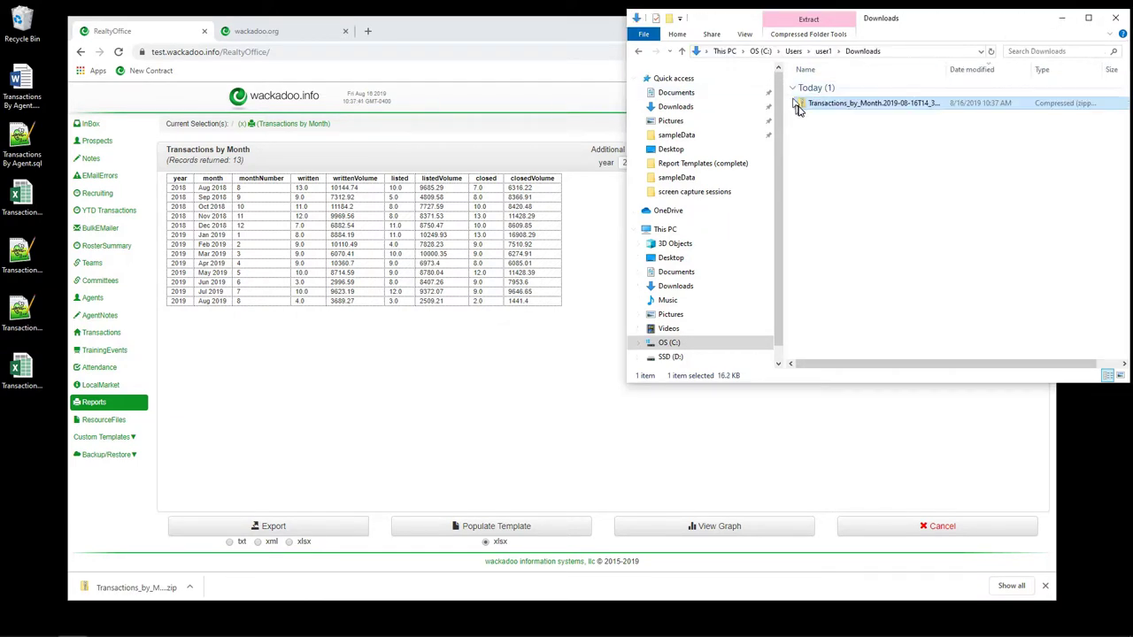
pyautogui.press('Delete')
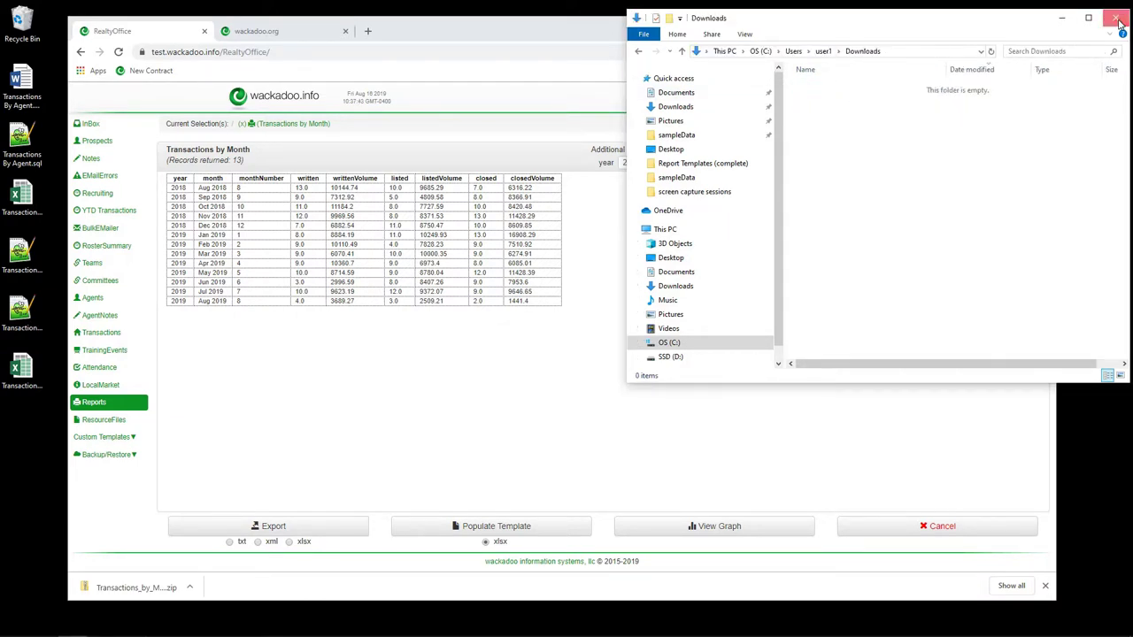
pyautogui.click(1116, 18)
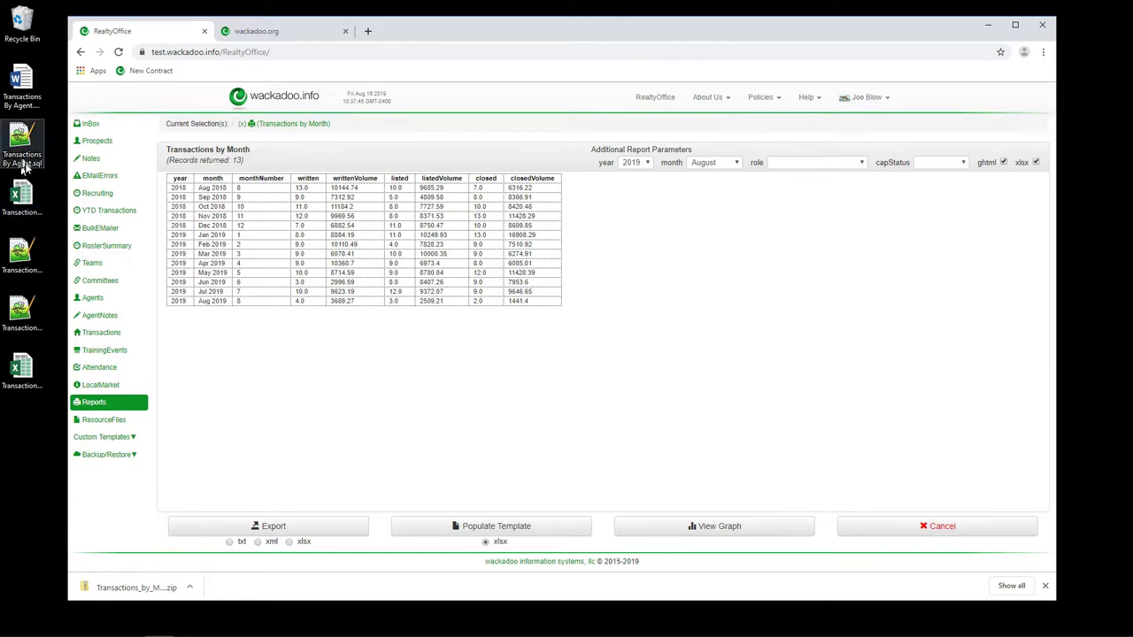
# Open the earlier plain xlsx export and the populated template workbook from the desktop in Excel.
pyautogui.click(24, 200)
pyautogui.doubleClick(24, 200)
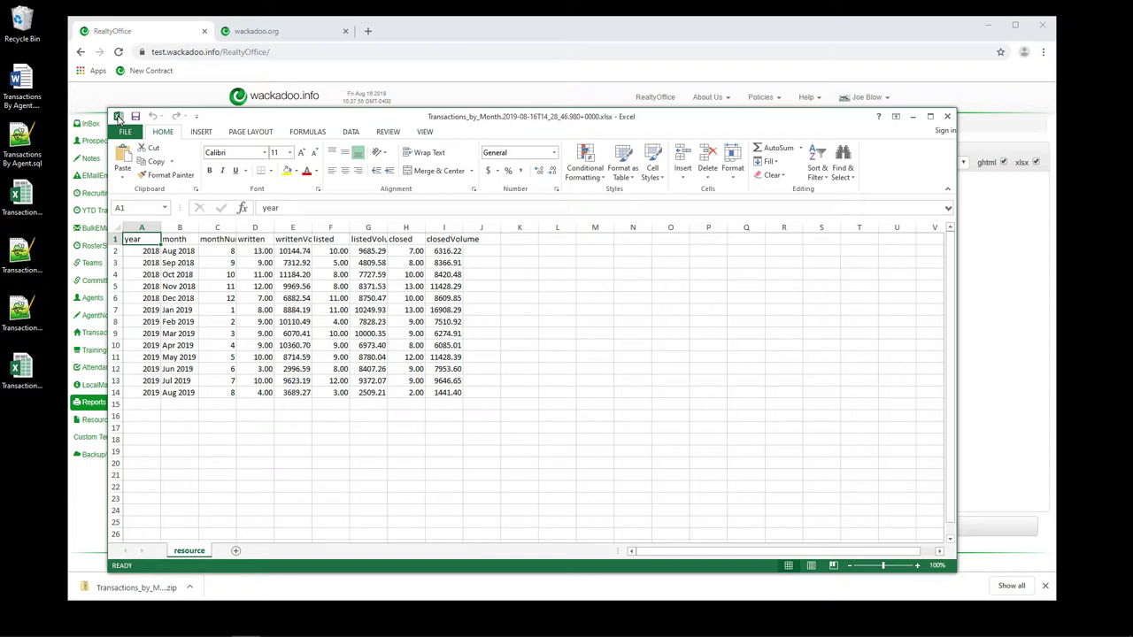
pyautogui.doubleClick(18, 371)
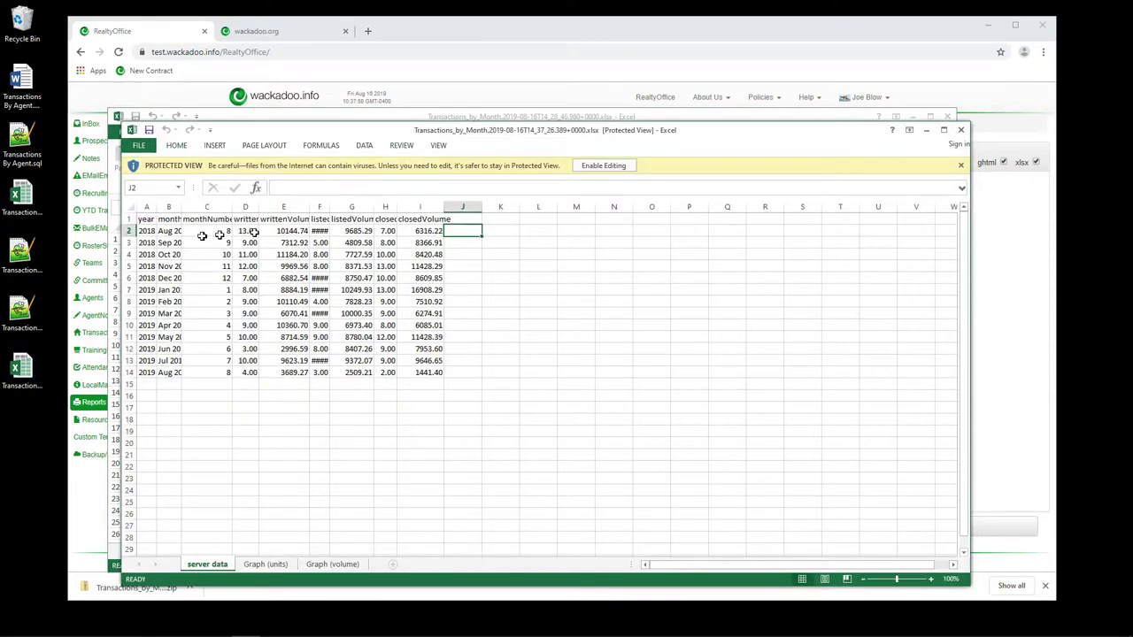
# Enable editing in the populated workbook, auto-fit all server data columns, and move its window to uncover the plain export.
pyautogui.click(595, 165)
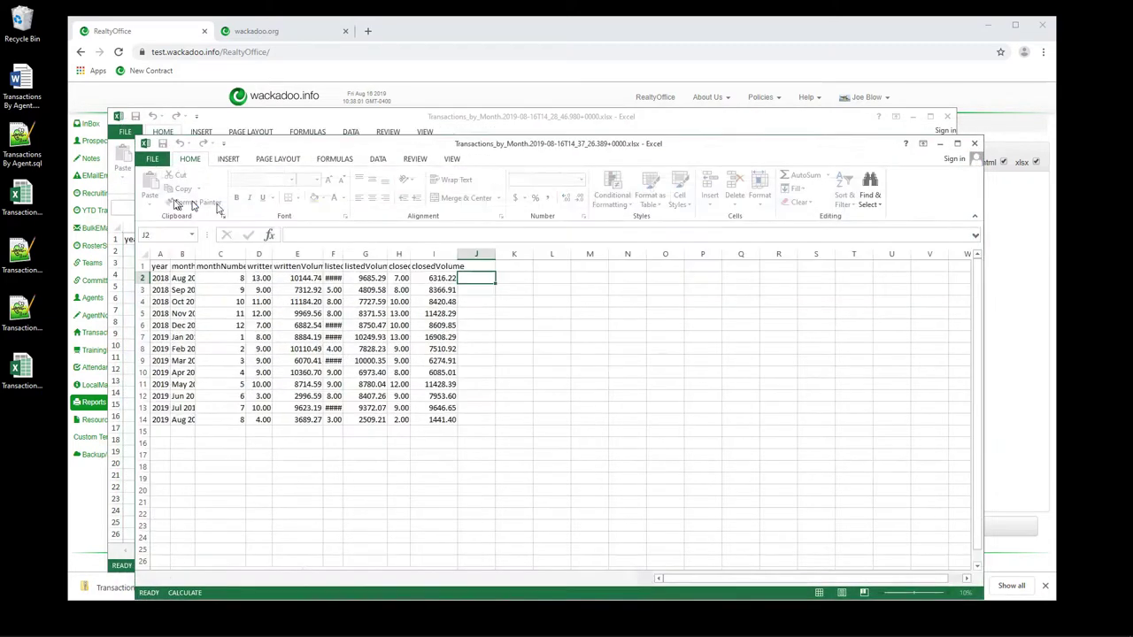
pyautogui.click(145, 254)
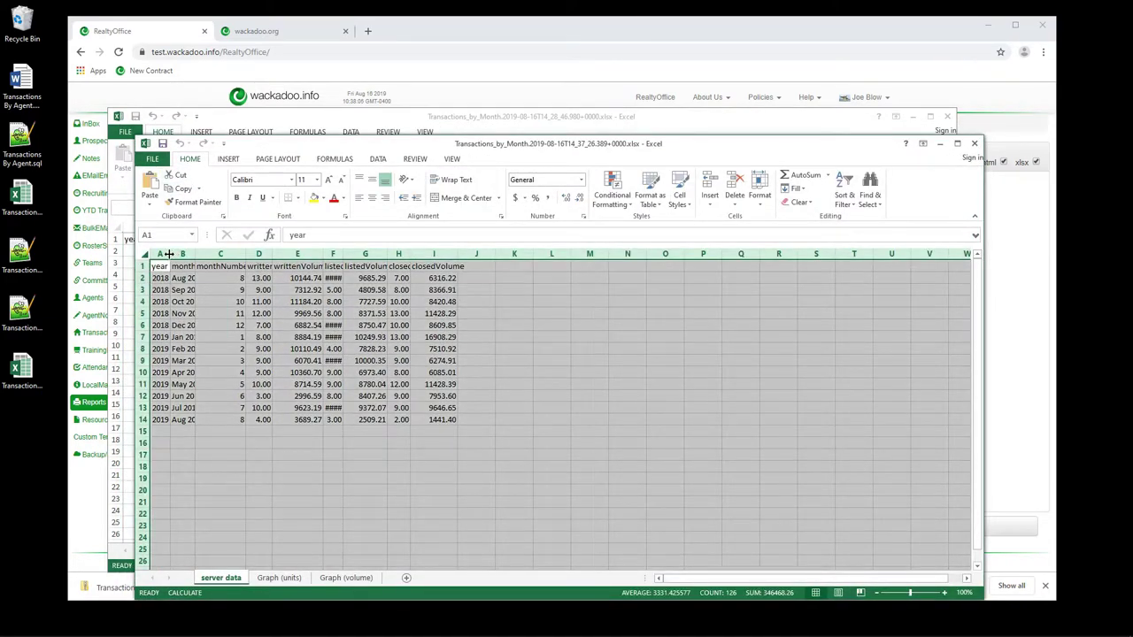
pyautogui.doubleClick(171, 254)
pyautogui.moveTo(332, 149); pyautogui.dragTo(504, 126)
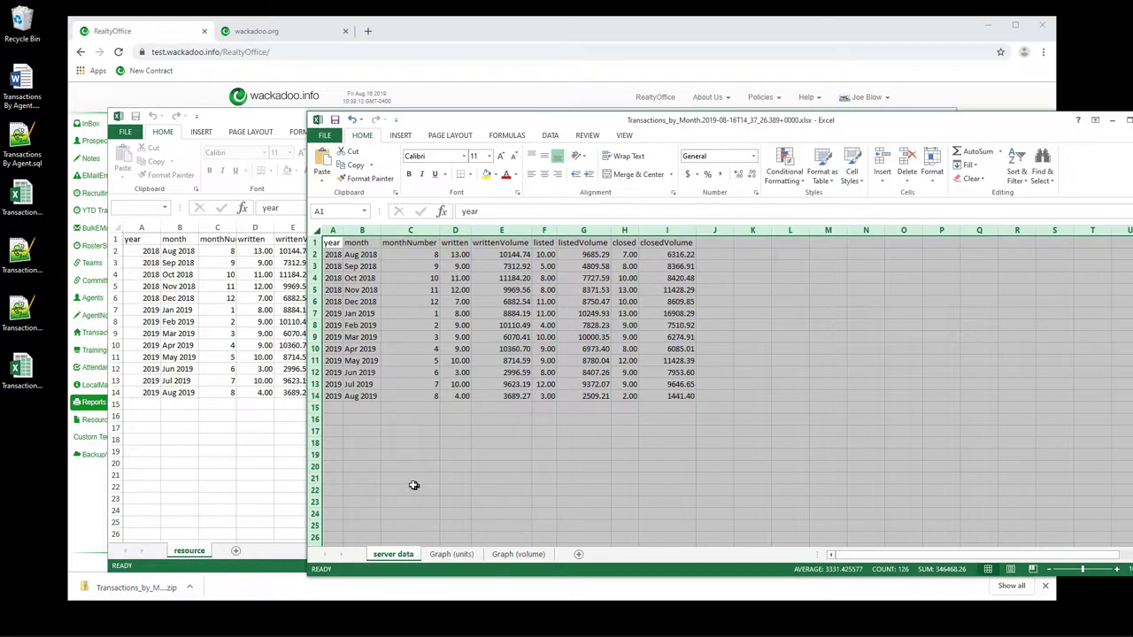
pyautogui.click(410, 410)
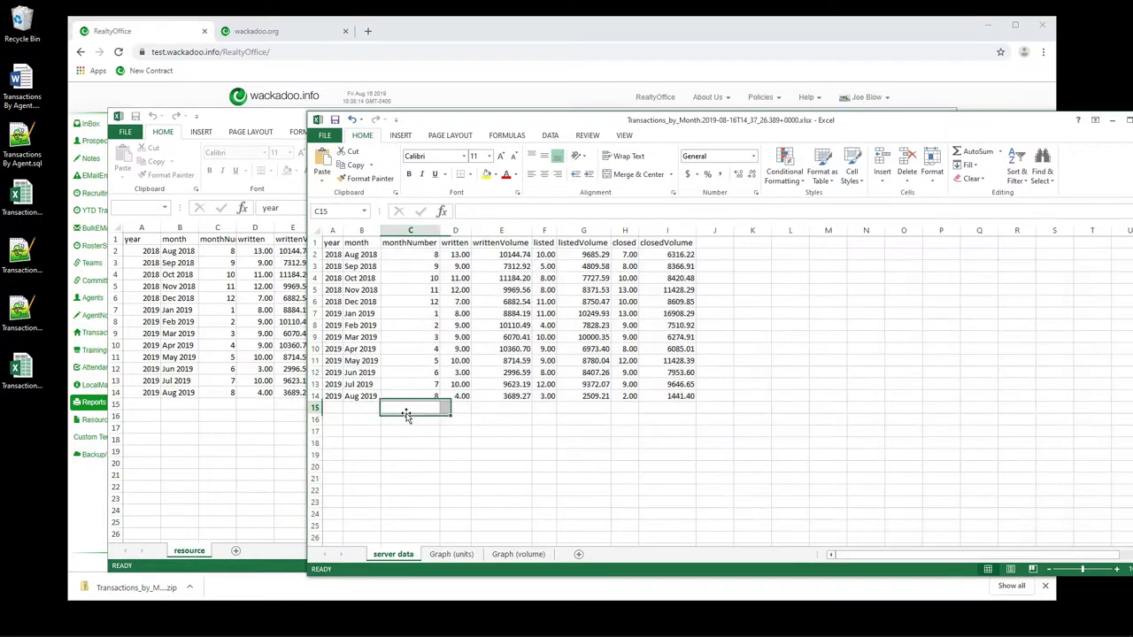
# View the Graph (units), Graph (volume) and server data sheets of the populated workbook.
pyautogui.click(456, 555)
pyautogui.click(508, 555)
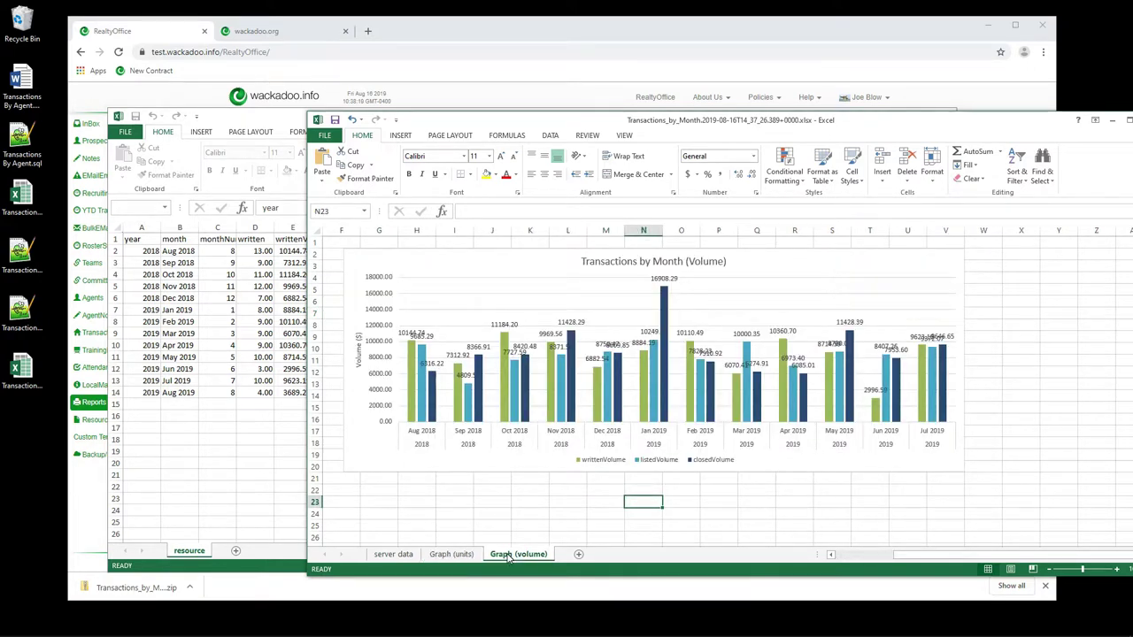
pyautogui.click(400, 555)
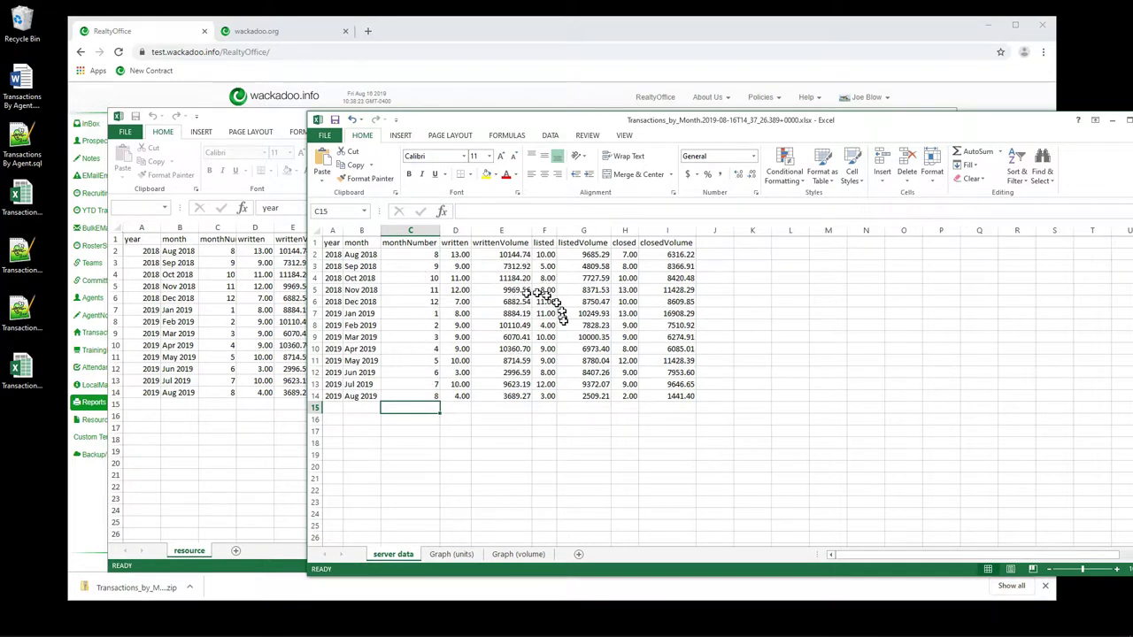
pyautogui.click(449, 556)
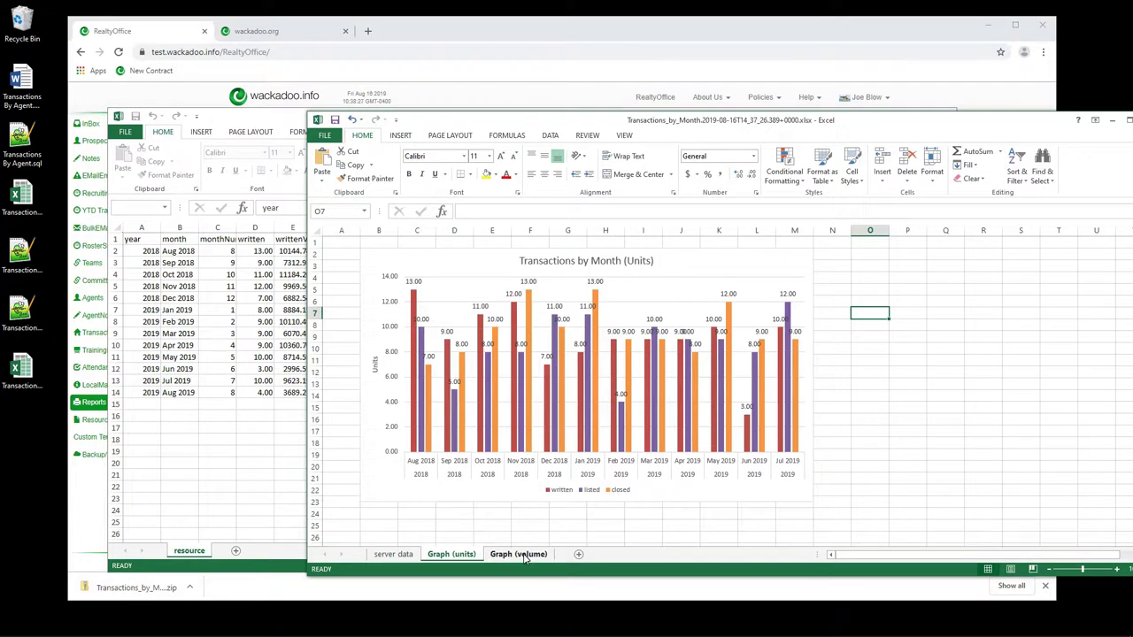
pyautogui.click(524, 556)
# Compare the plain export's resource sheet with the data and graph sheets of the populated workbook.
pyautogui.click(217, 501)
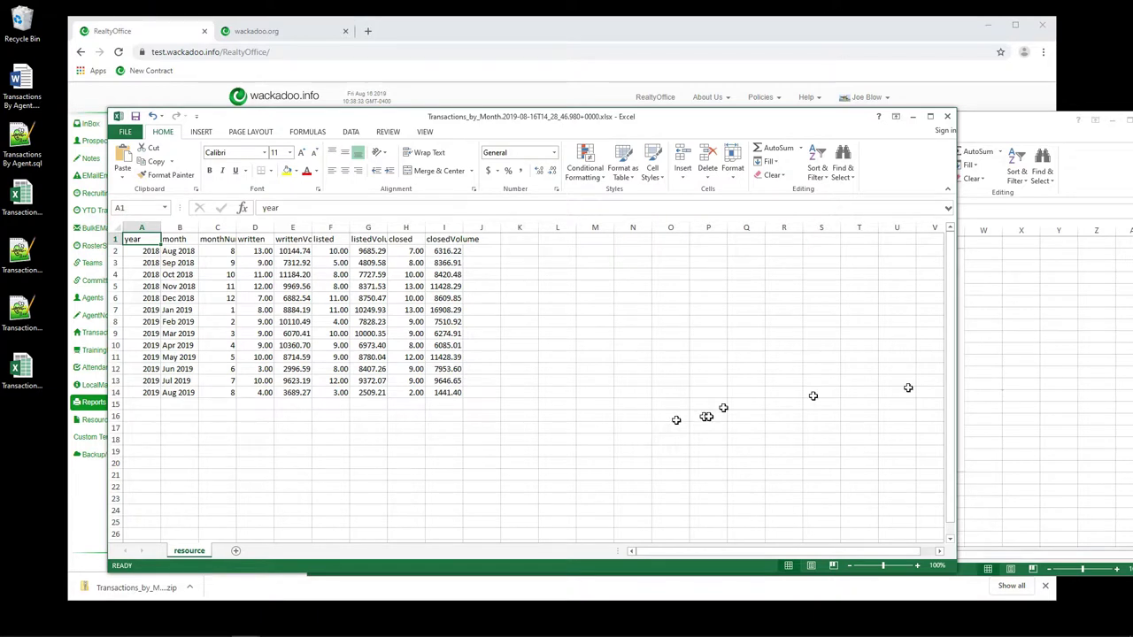
pyautogui.click(977, 373)
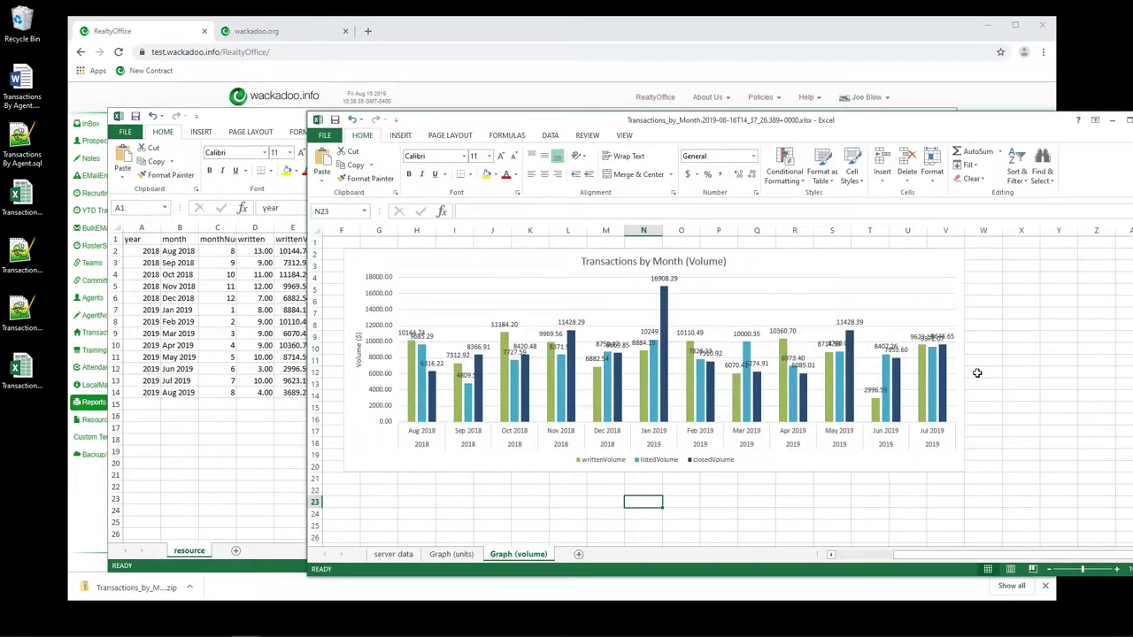
pyautogui.click(450, 555)
pyautogui.click(393, 555)
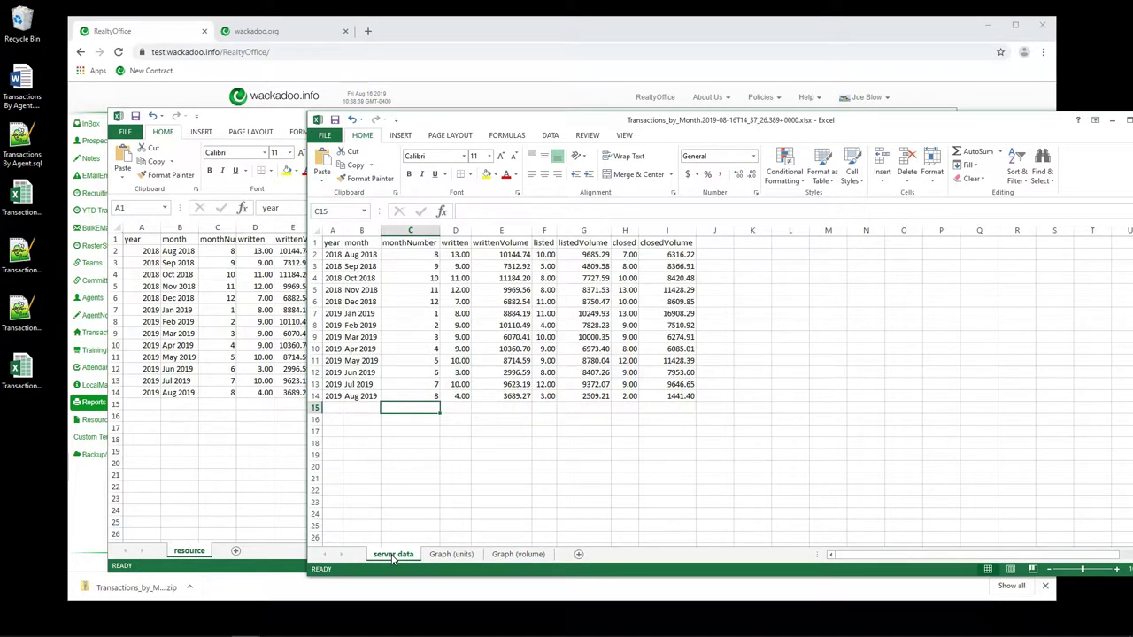
pyautogui.click(451, 555)
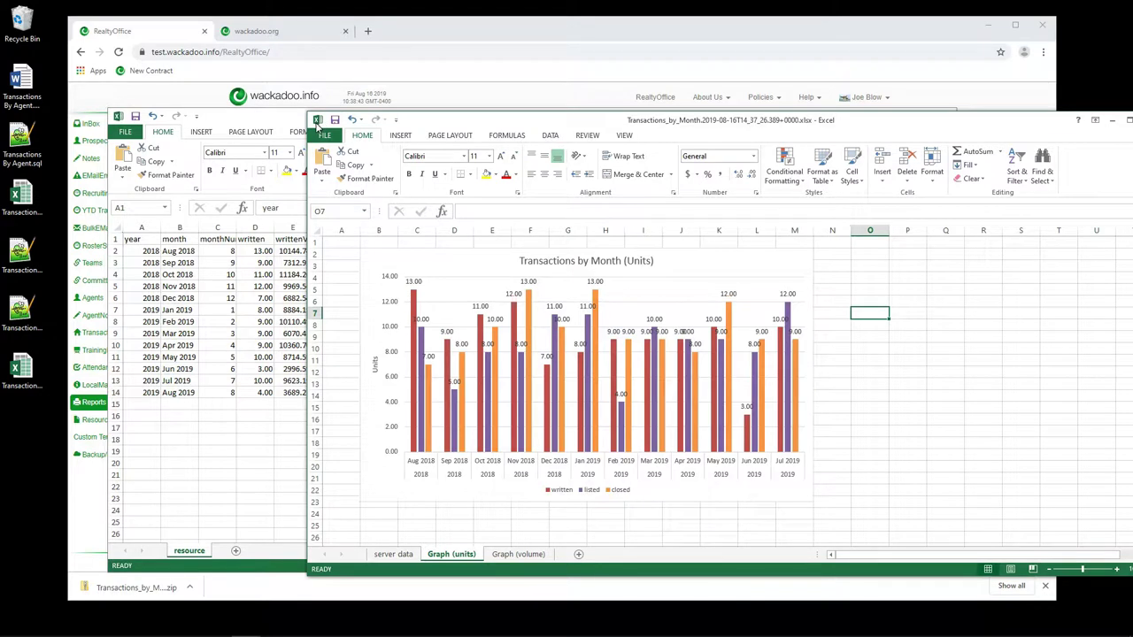
# Close the plain export workbook and move the populated workbook's window fully into view.
pyautogui.click(270, 123)
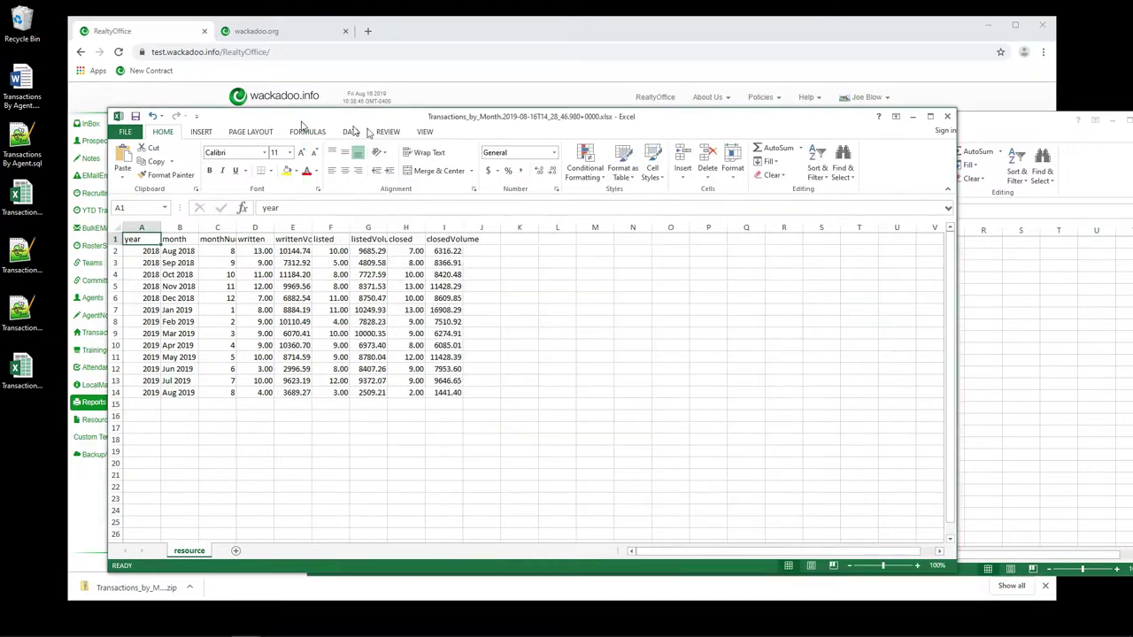
pyautogui.click(944, 121)
pyautogui.moveTo(735, 121); pyautogui.dragTo(682, 107)
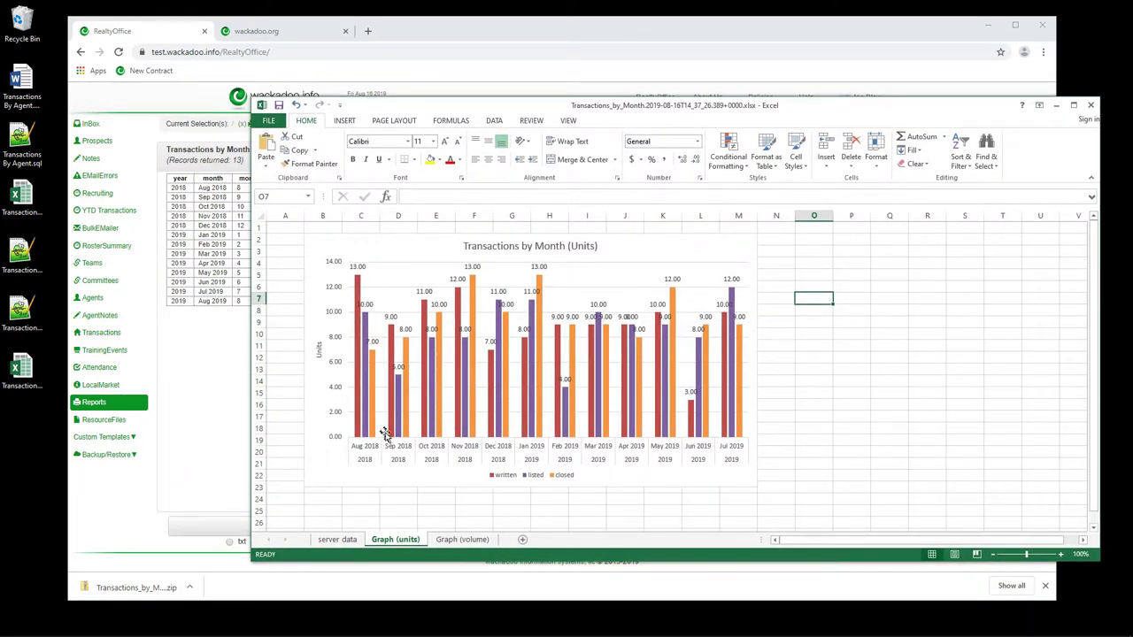
# Review the populated workbook's server data and both graph sheets, and close it without saving changes.
pyautogui.click(337, 539)
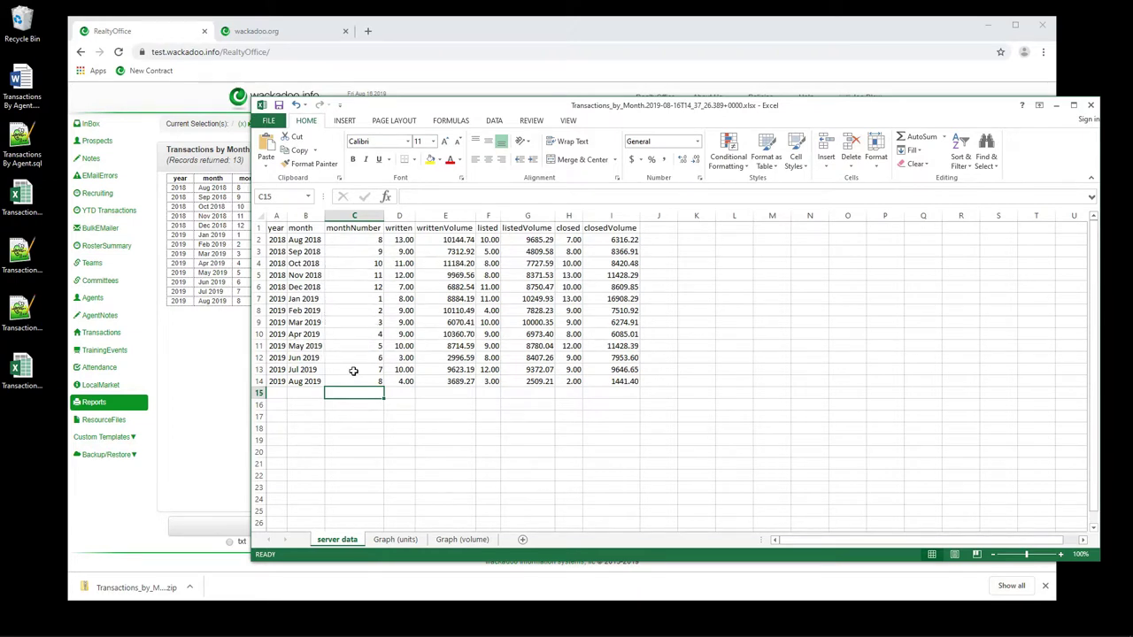
pyautogui.click(399, 540)
pyautogui.click(460, 540)
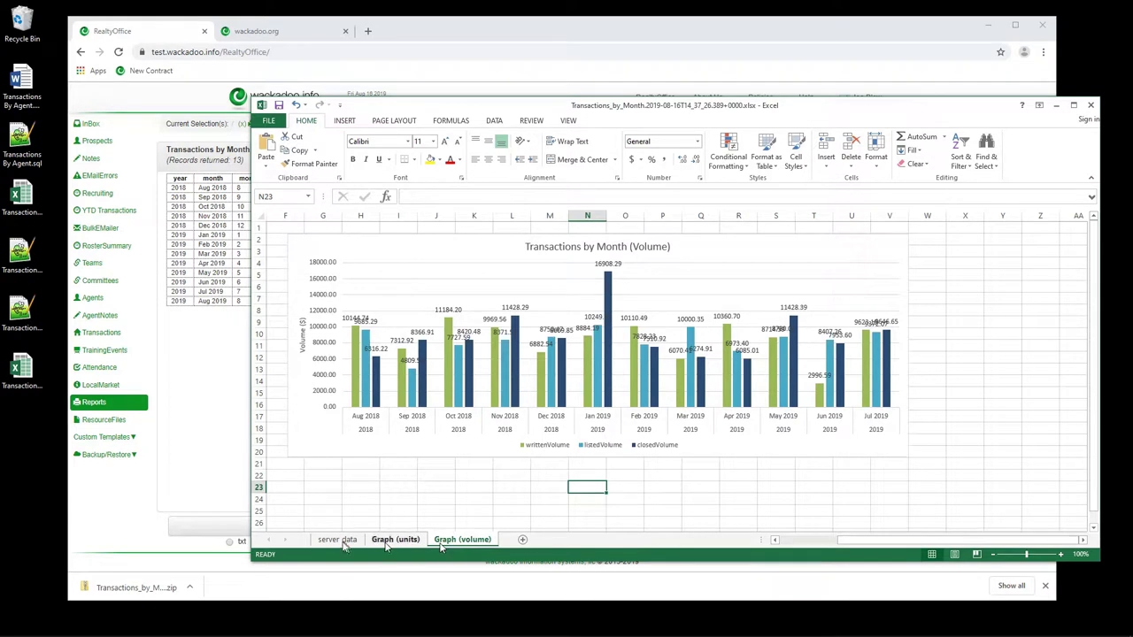
pyautogui.doubleClick(259, 105)
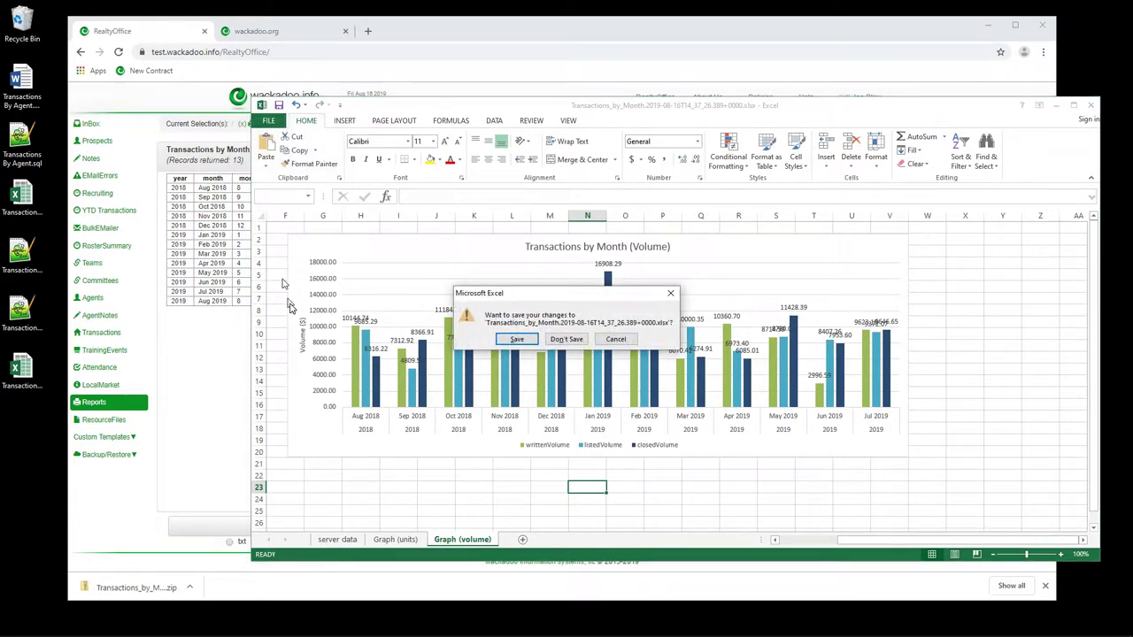
pyautogui.click(565, 340)
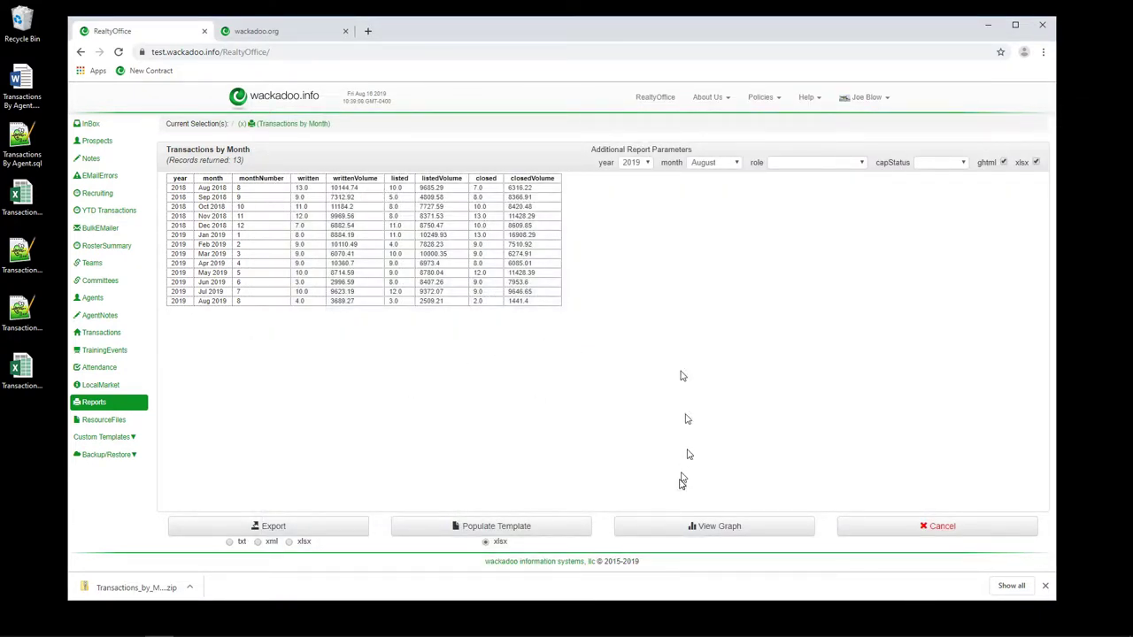
# View the Transactions by Month graph, clear the report selection and look through the list of available reports.
pyautogui.click(714, 528)
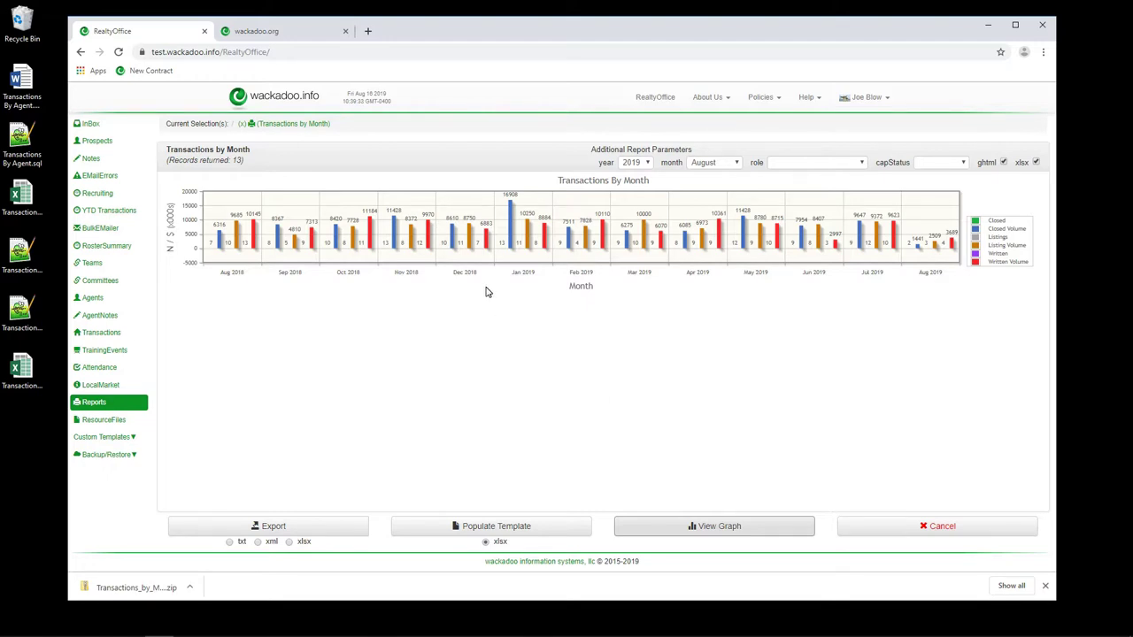
pyautogui.click(269, 125)
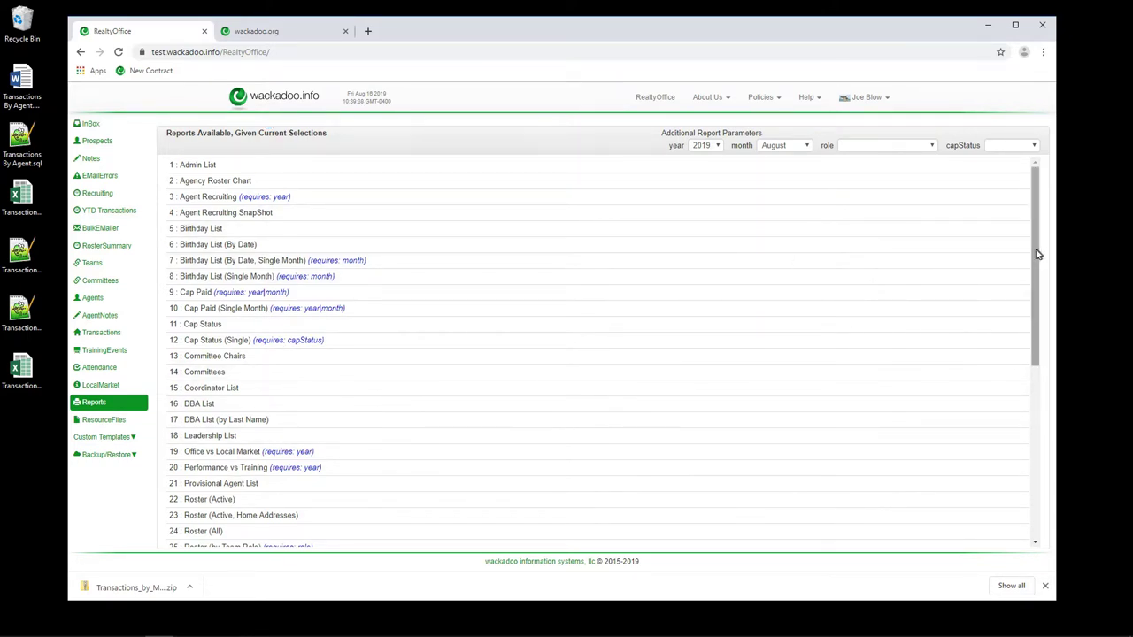
pyautogui.moveTo(1037, 253); pyautogui.dragTo(1039, 465)
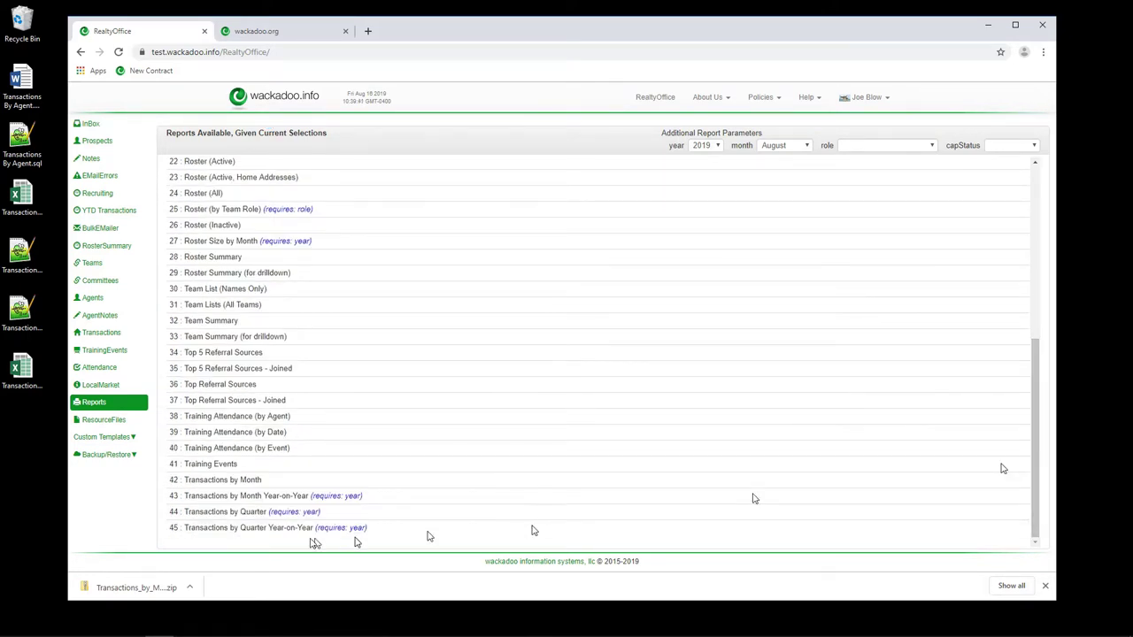
# View the ghtml version of the Transactions by Month report template and return to the template list.
pyautogui.click(130, 440)
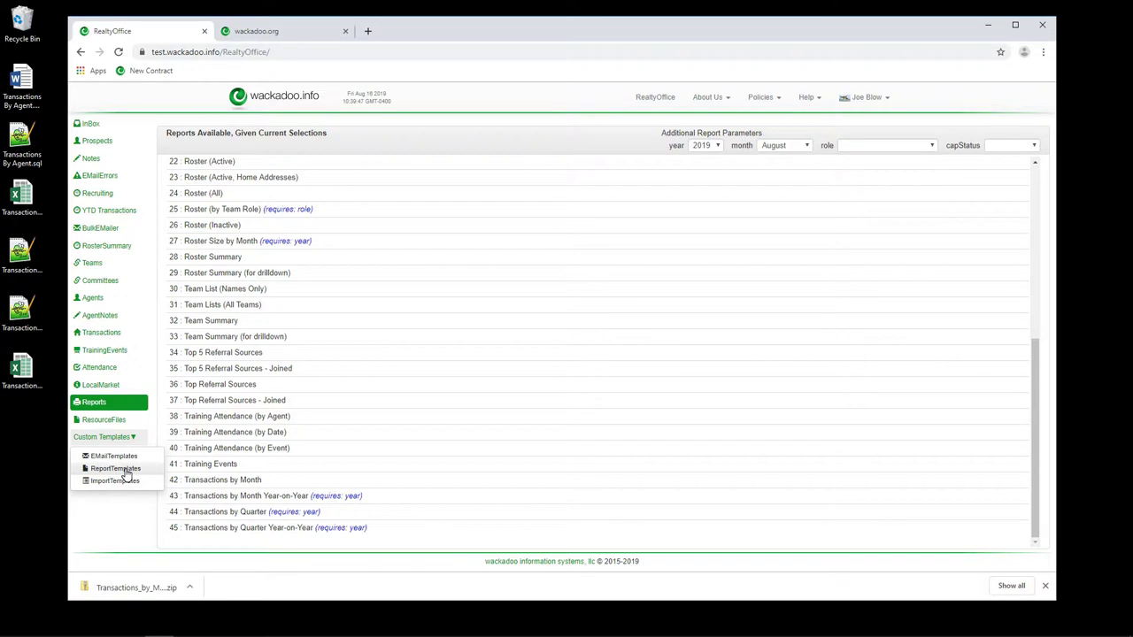
pyautogui.click(116, 468)
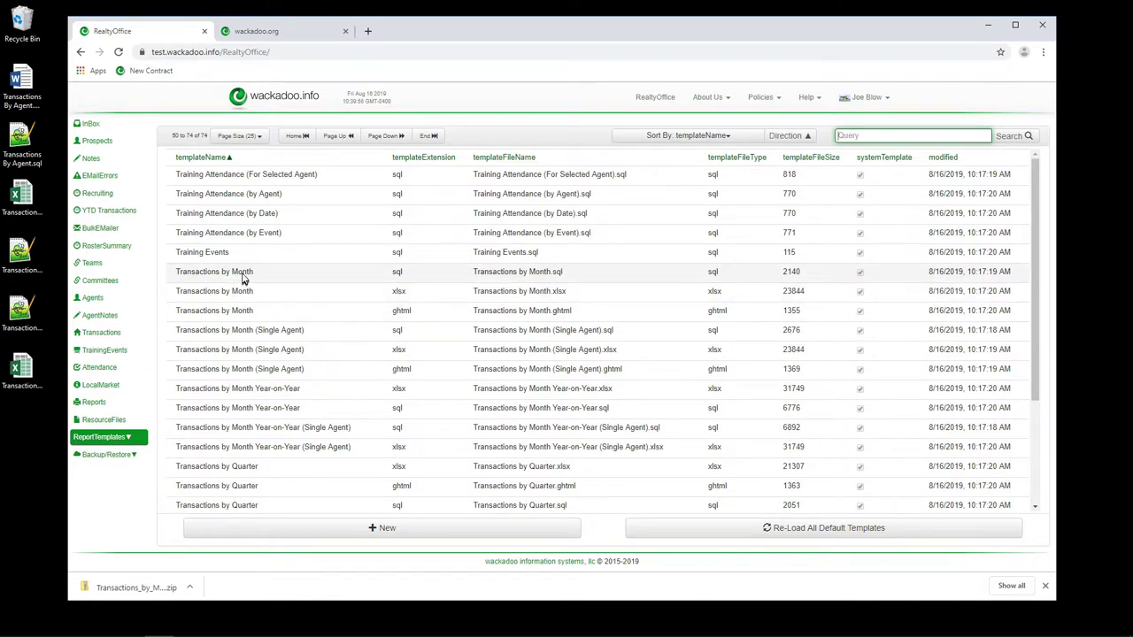
pyautogui.click(343, 316)
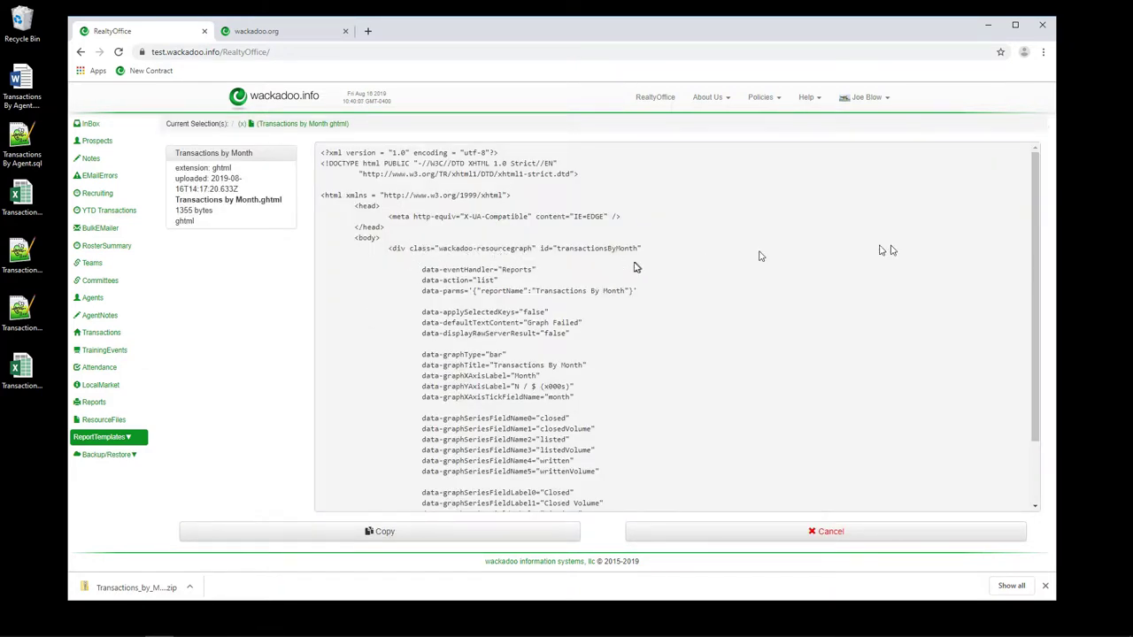
pyautogui.moveTo(1039, 231); pyautogui.dragTo(1016, 193)
pyautogui.click(826, 532)
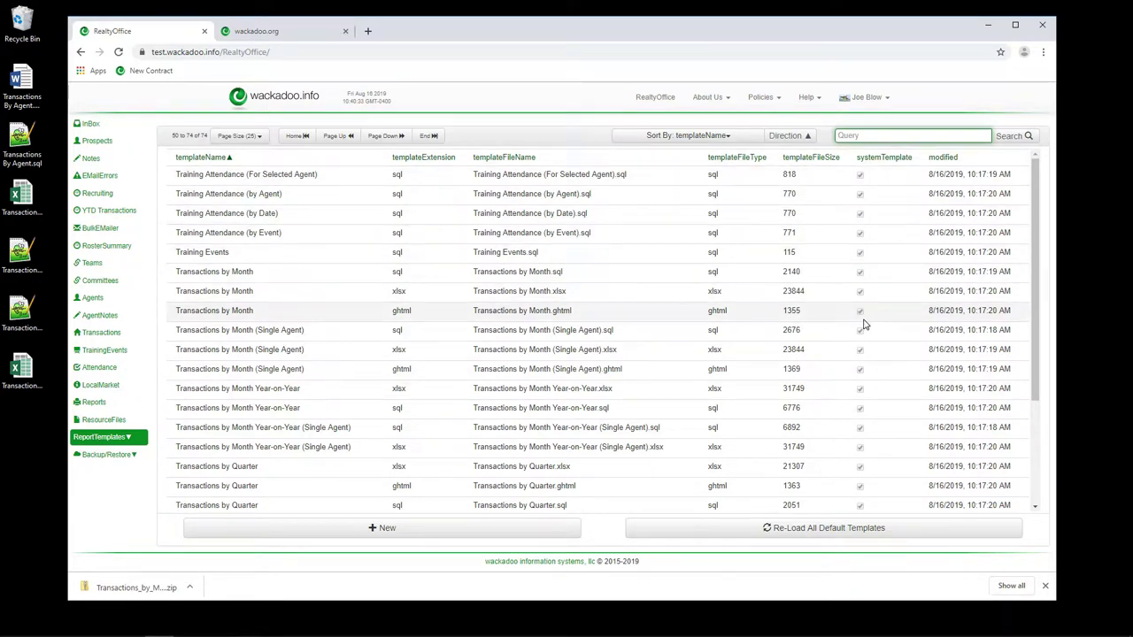
# Delete the four exported Transactions by Month files from the desktop, keeping the two Transactions By Agent files.
pyautogui.moveTo(1032, 337); pyautogui.dragTo(1050, 247)
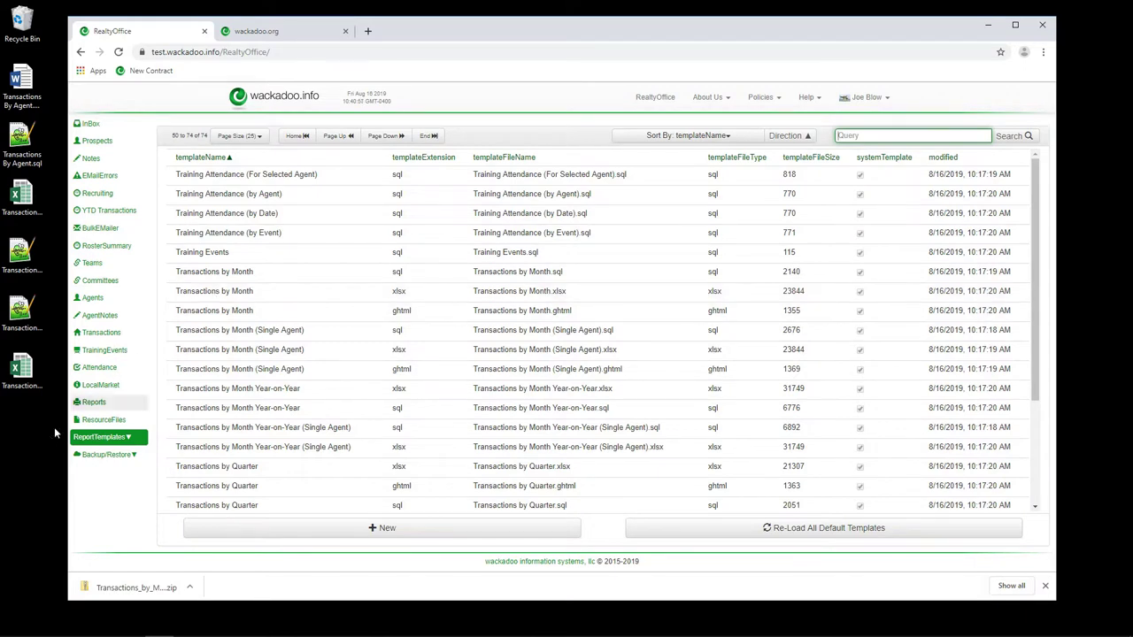
pyautogui.click(22, 372)
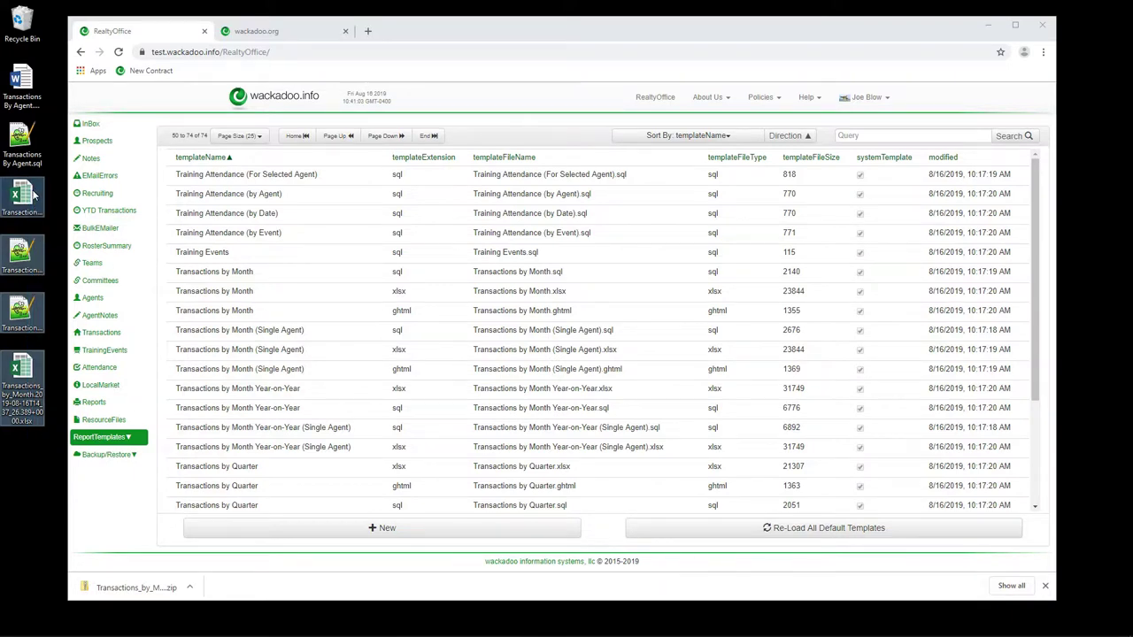
pyautogui.press('Delete')
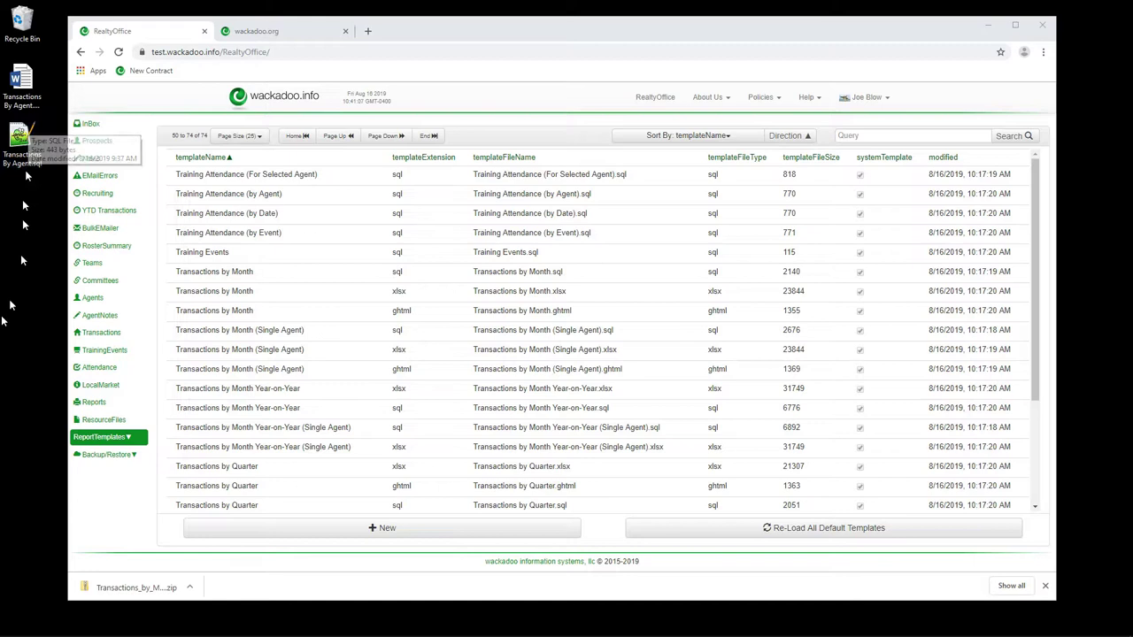
# Start a new report template named Transactions By Agent with the sql extension, and clear its placeholder content.
pyautogui.click(398, 529)
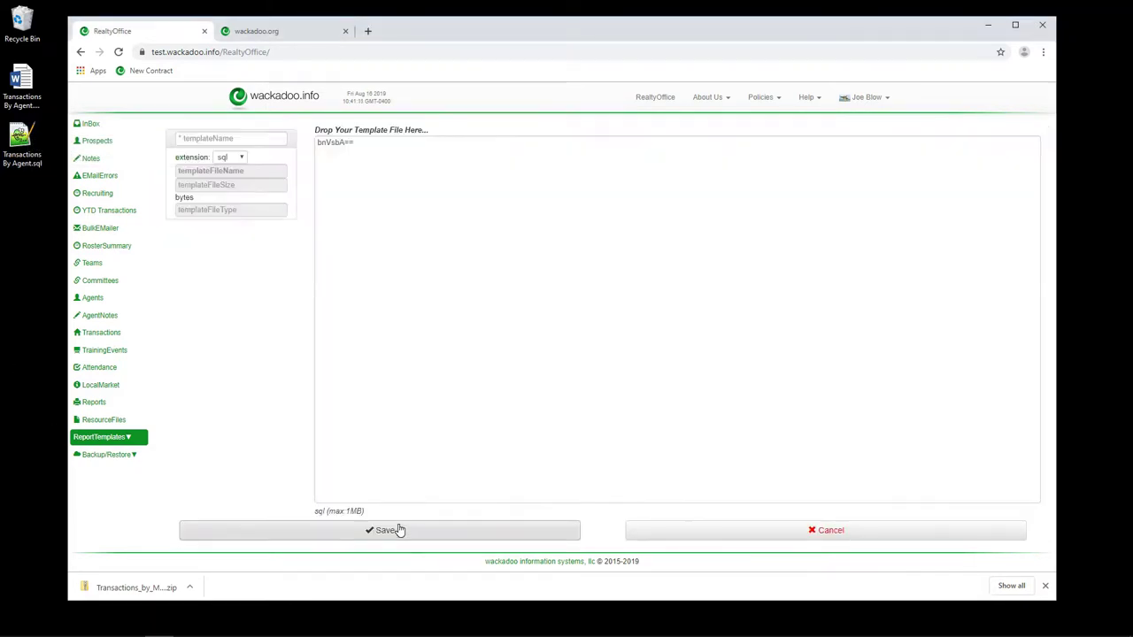
pyautogui.click(283, 142)
pyautogui.moveTo(358, 149); pyautogui.dragTo(311, 143)
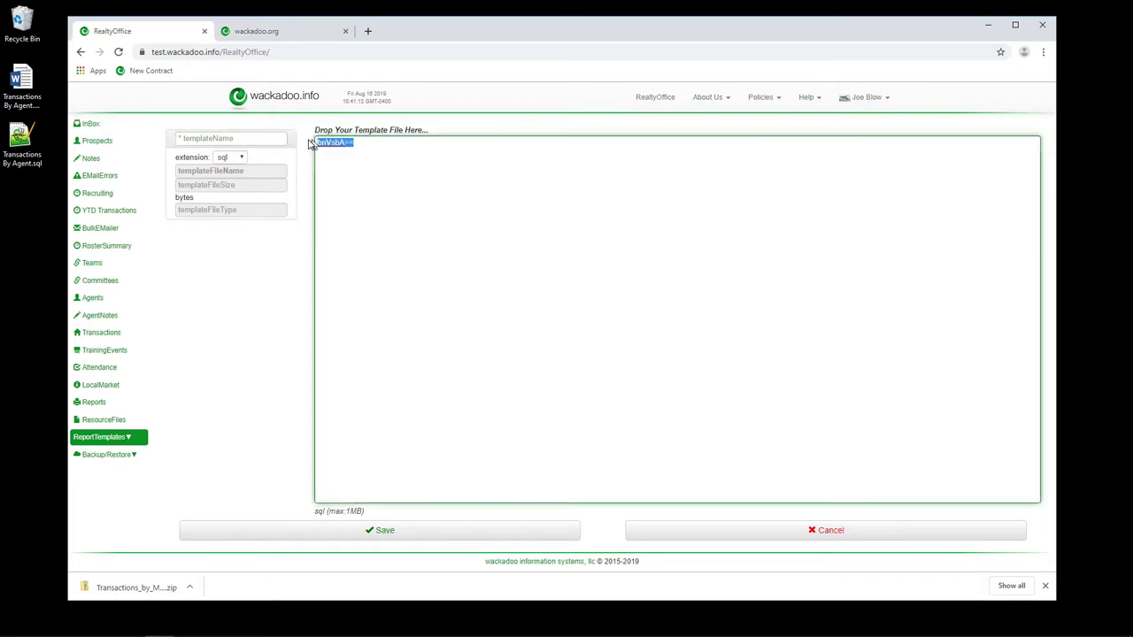
pyautogui.press('BackSpace')
pyautogui.click(226, 137)
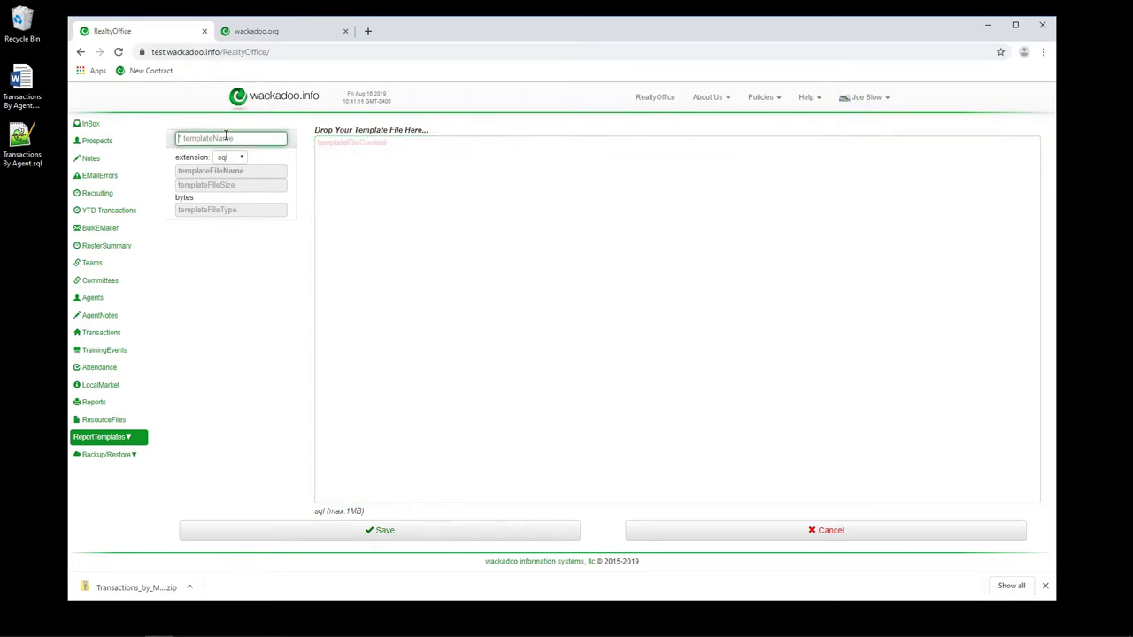
pyautogui.write('Transactions By Agent')
pyautogui.click(241, 157)
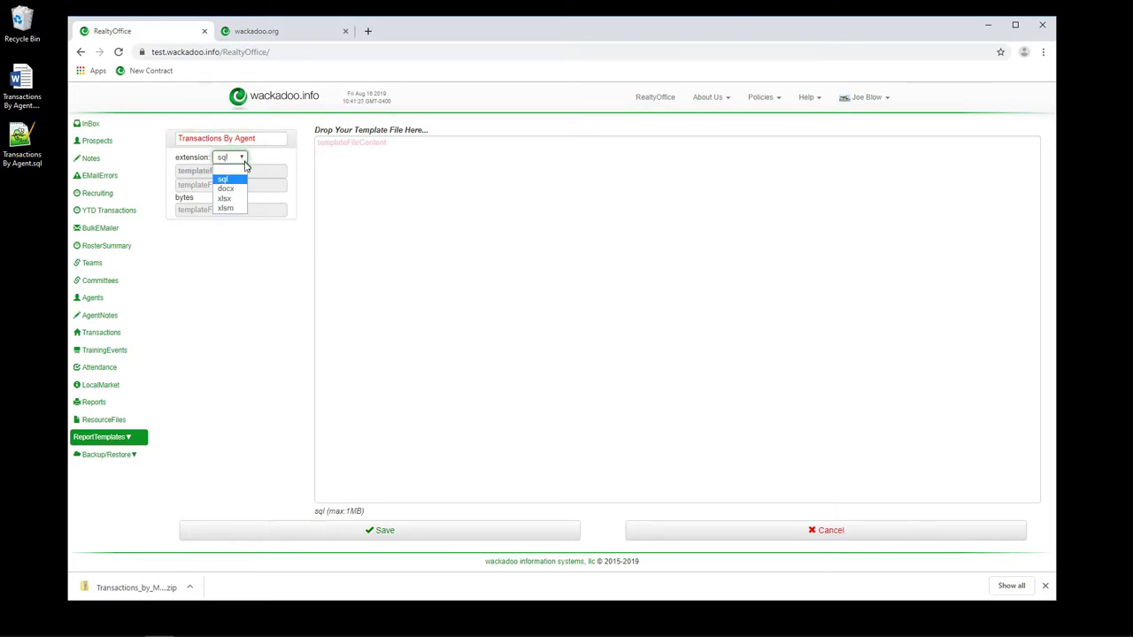
pyautogui.click(240, 180)
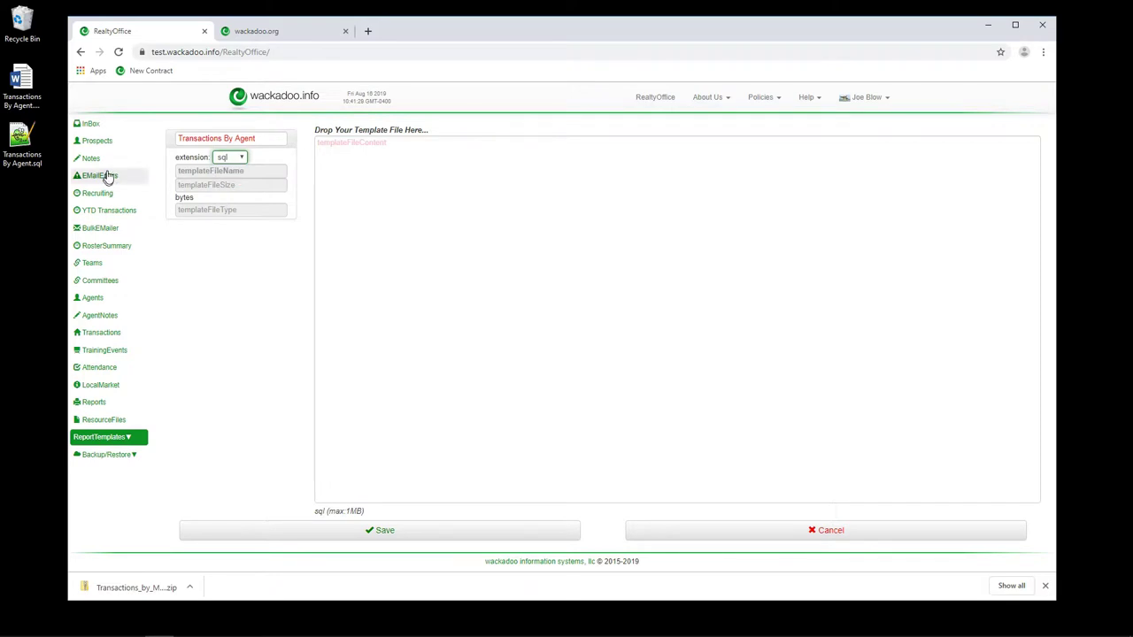
# Copy the whole query from Transactions By Agent.sql on the desktop into the template content and save the template.
pyautogui.doubleClick(24, 144)
pyautogui.moveTo(319, 435); pyautogui.dragTo(179, 252)
pyautogui.hotkey('ctrl', 'c')
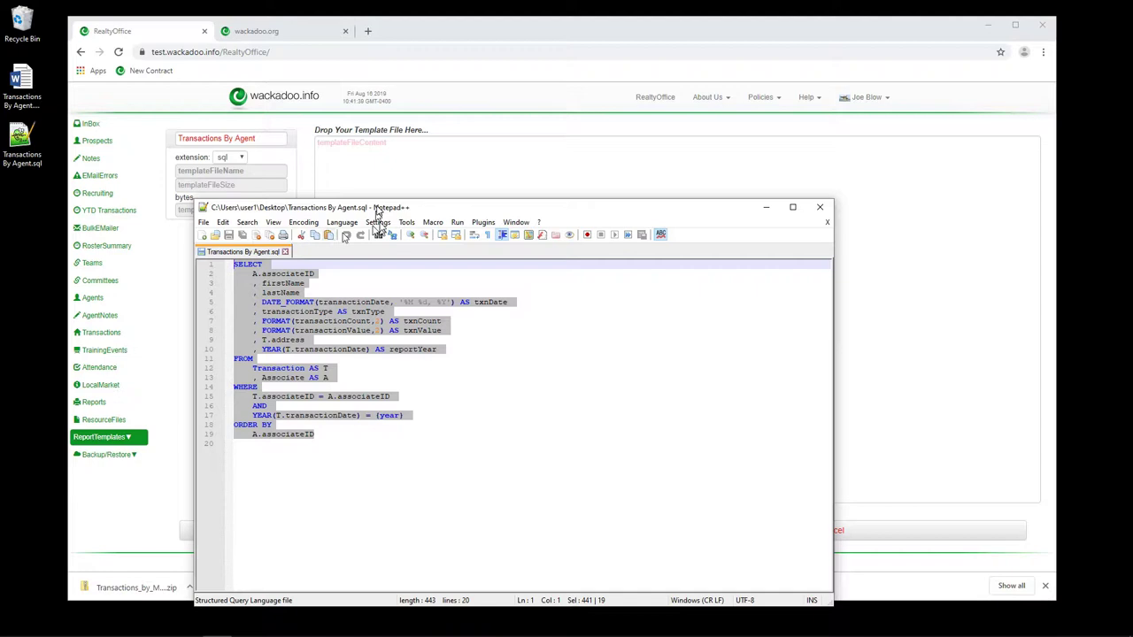
pyautogui.click(386, 169)
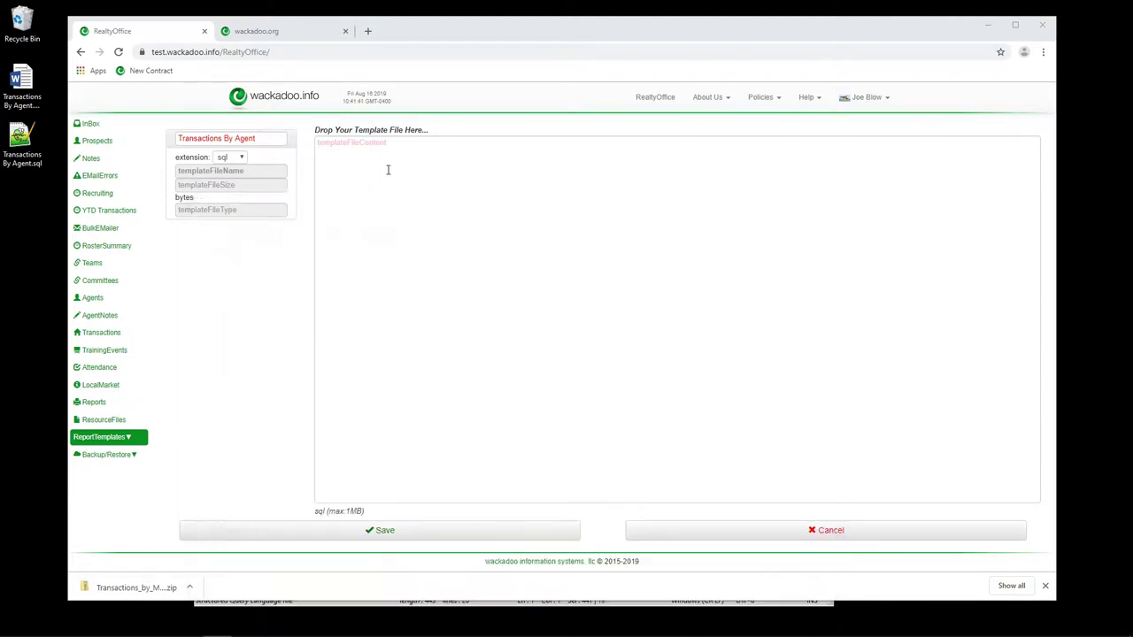
pyautogui.hotkey('ctrl', 'v')
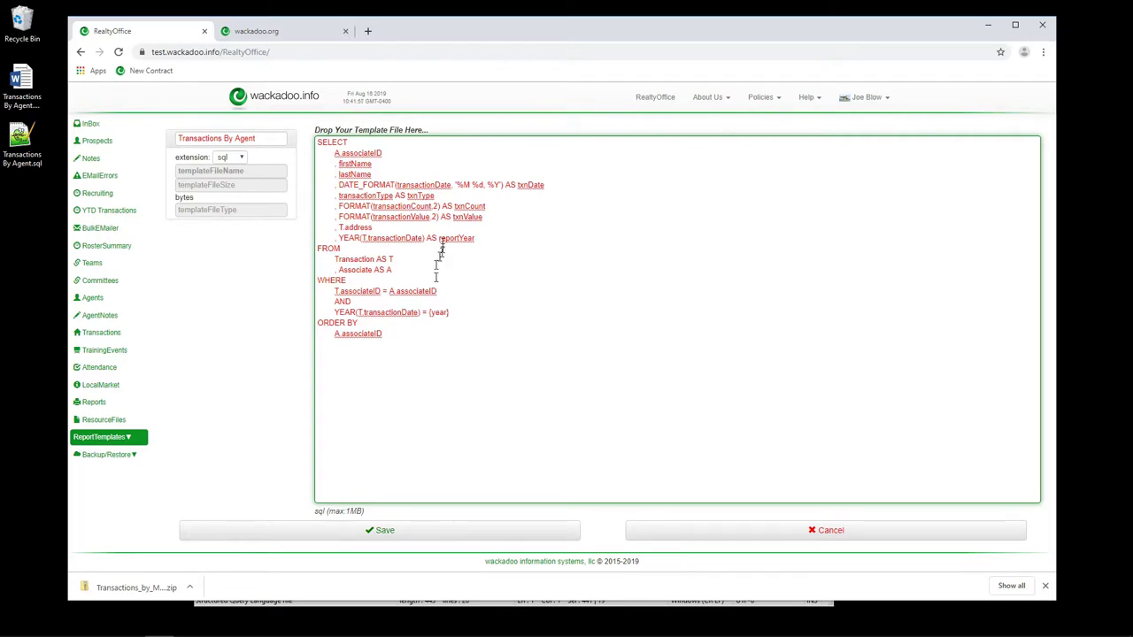
pyautogui.click(406, 536)
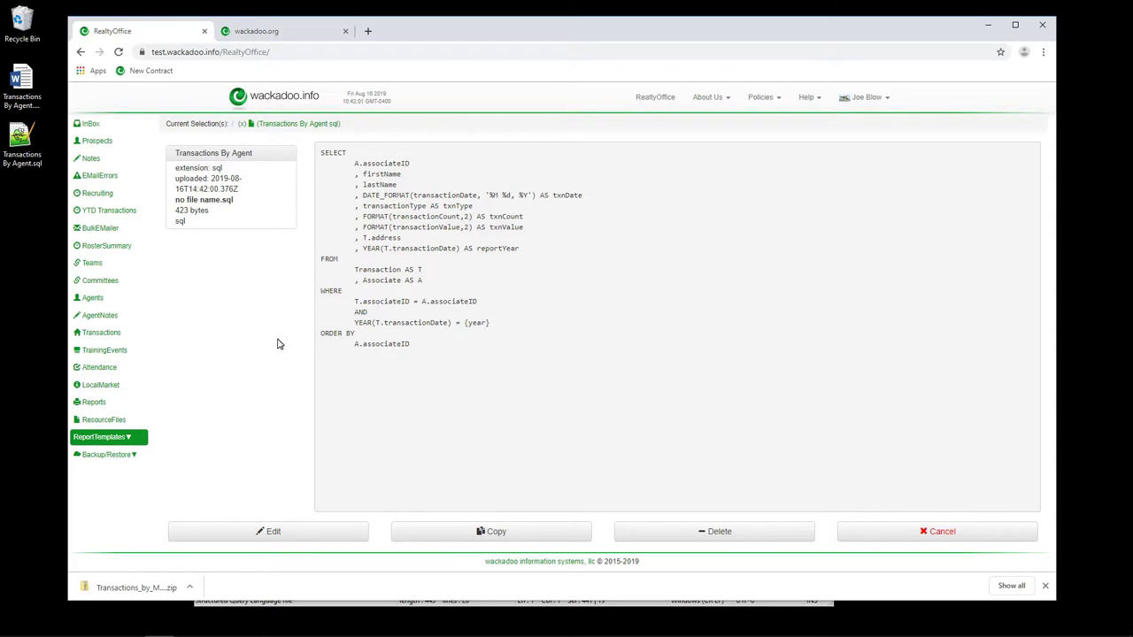
# Check the new sql template in the template list, and run the Transactions By Agent report for 2019.
pyautogui.click(304, 127)
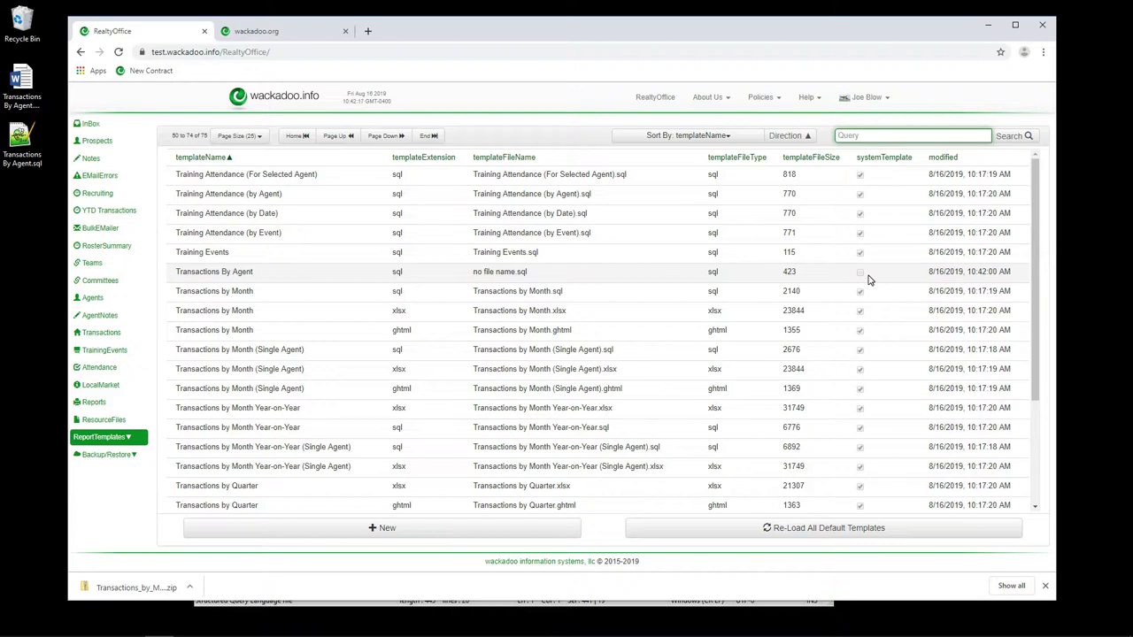
pyautogui.click(248, 278)
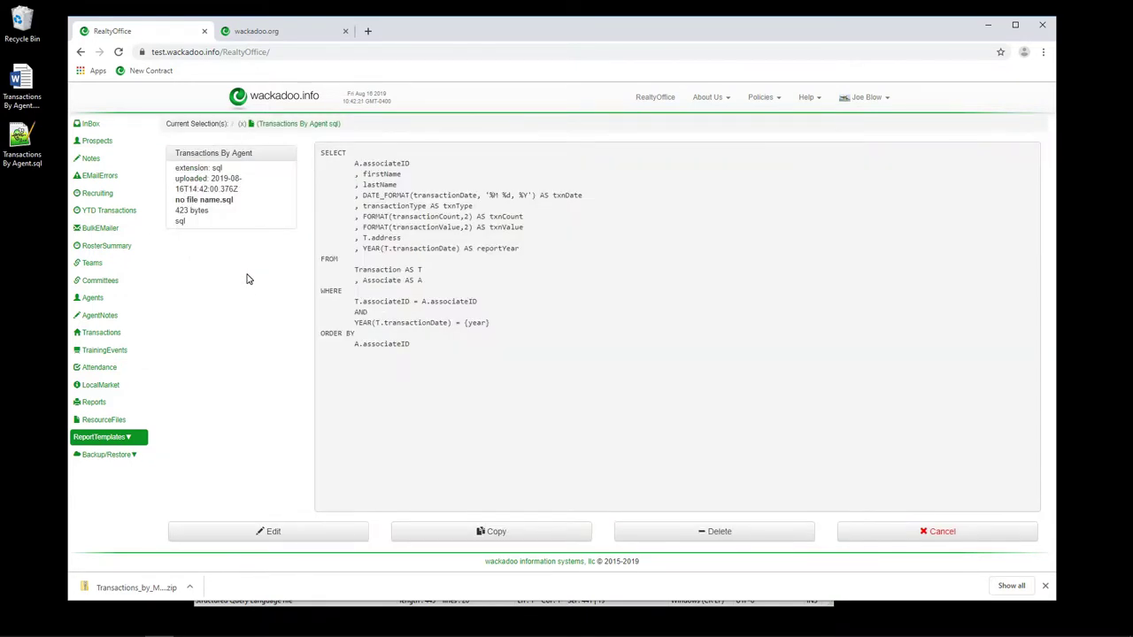
pyautogui.click(95, 412)
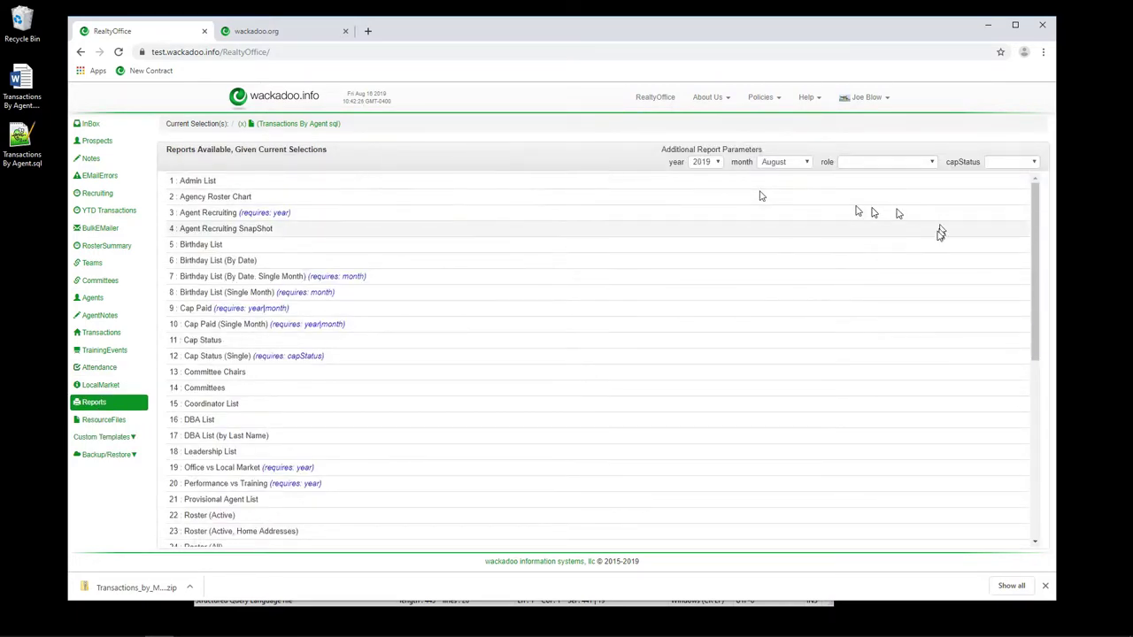
pyautogui.moveTo(1035, 224); pyautogui.dragTo(1034, 478)
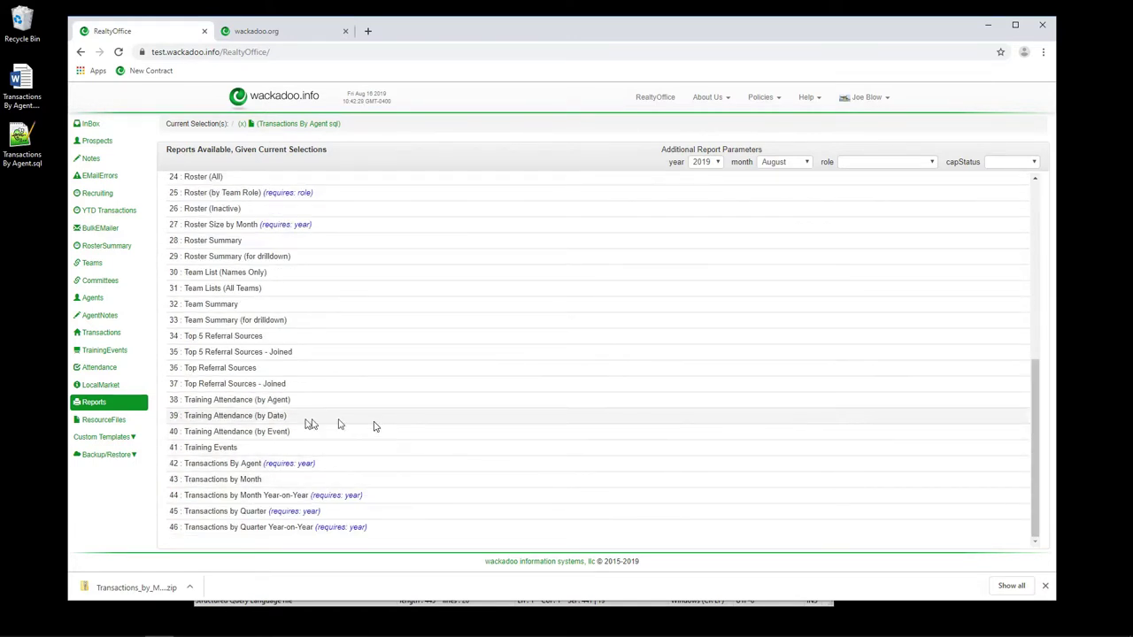
pyautogui.click(211, 467)
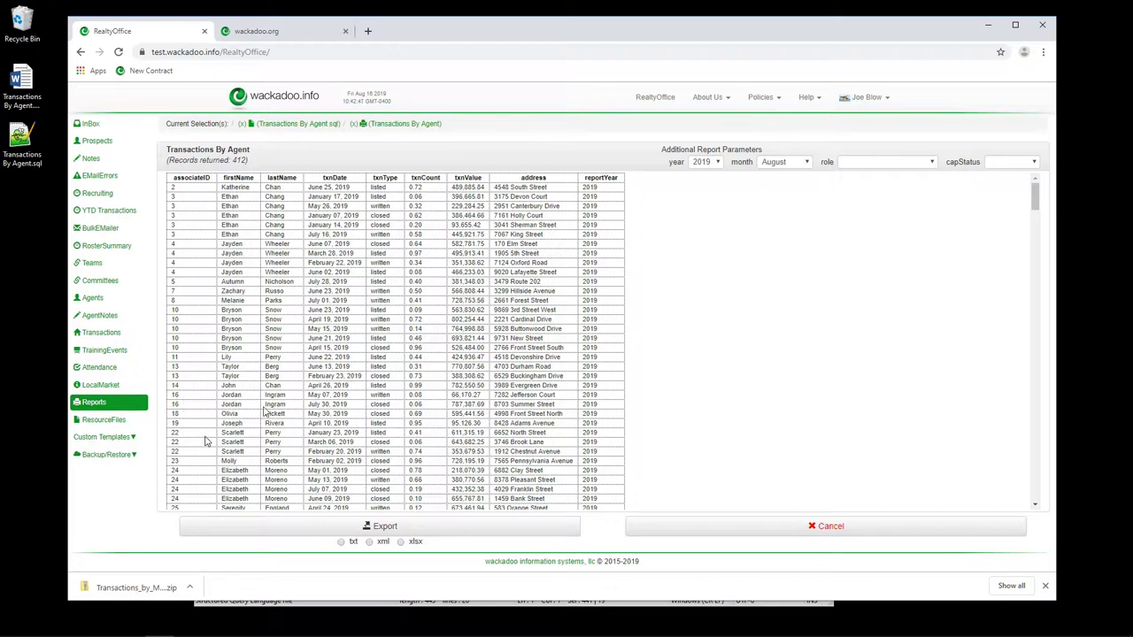
# View the Transactions By Agent report for 2018 and switch the year back to 2019.
pyautogui.click(704, 164)
pyautogui.click(701, 195)
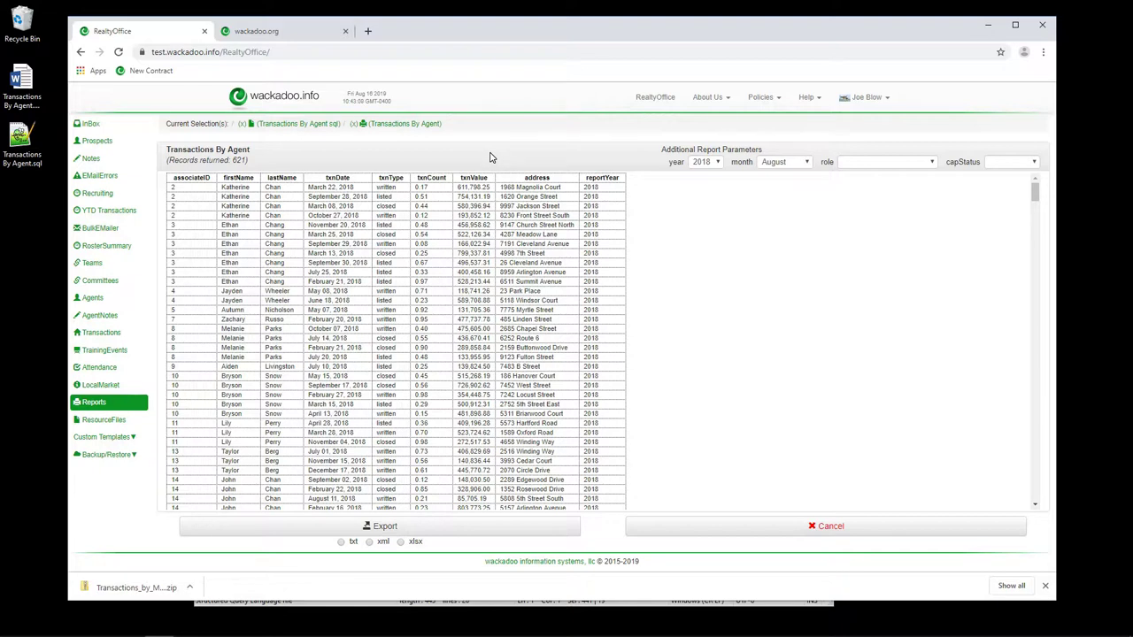
pyautogui.click(713, 162)
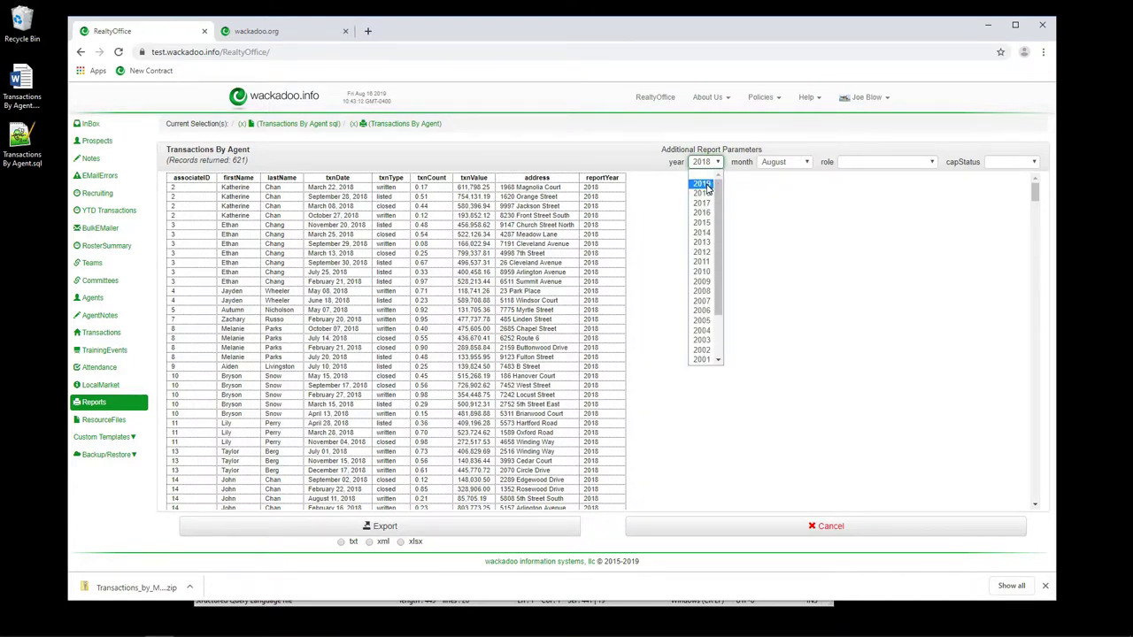
pyautogui.click(705, 186)
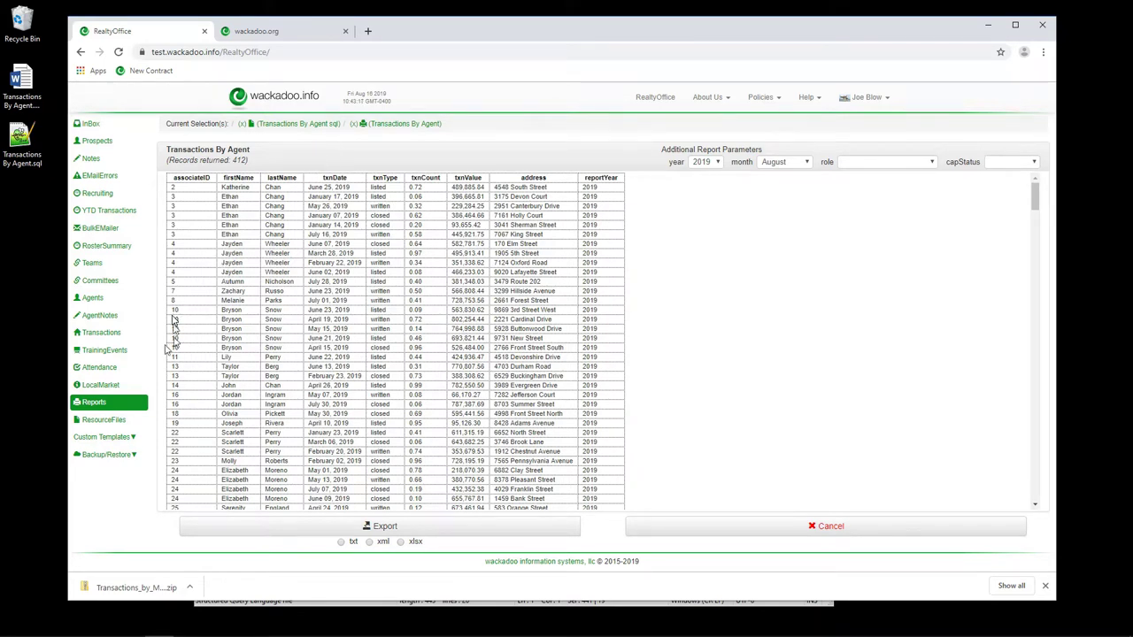
# Reopen the Transactions By Agent sql report template and highlight the {year} parameter in its WHERE clause.
pyautogui.click(104, 438)
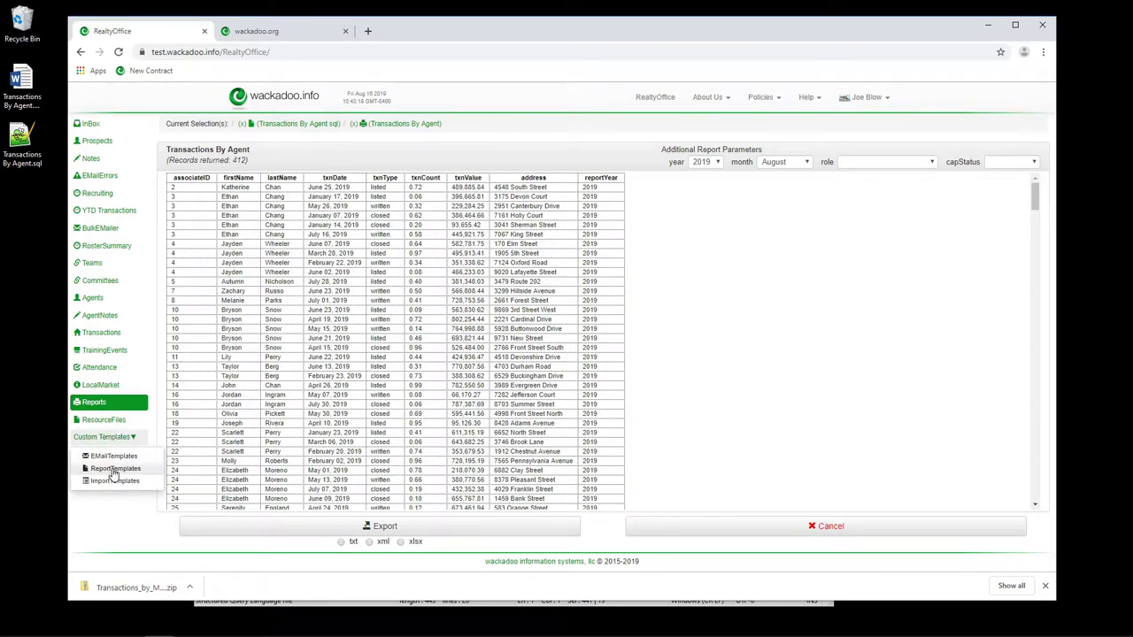
pyautogui.click(113, 468)
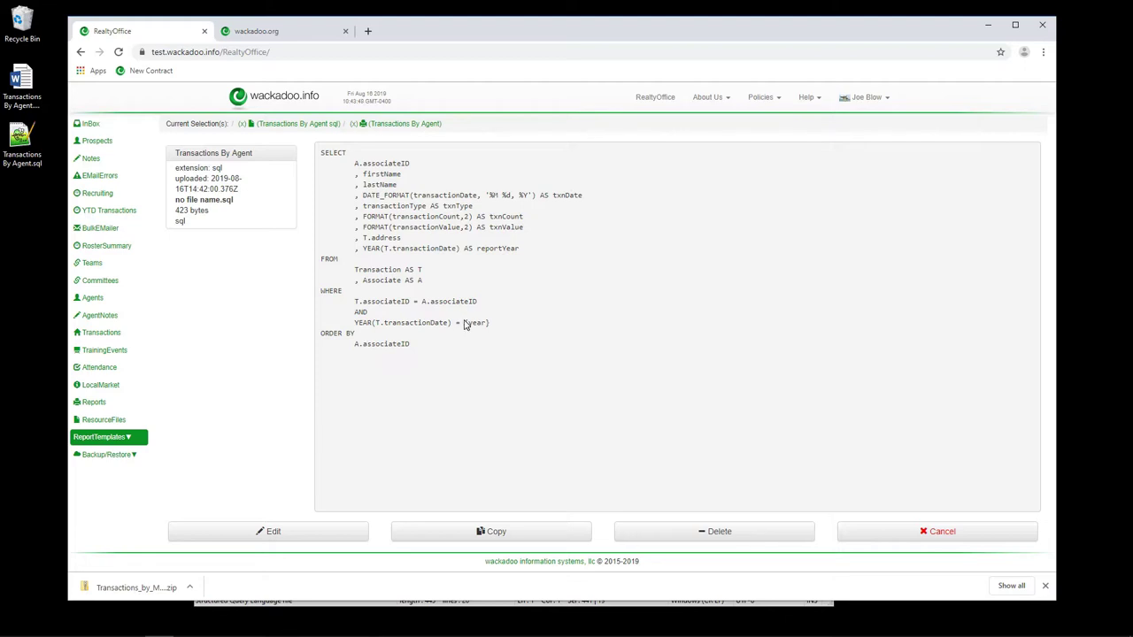
pyautogui.moveTo(464, 324); pyautogui.dragTo(494, 326)
pyautogui.click(495, 325)
pyautogui.moveTo(491, 323); pyautogui.dragTo(465, 329)
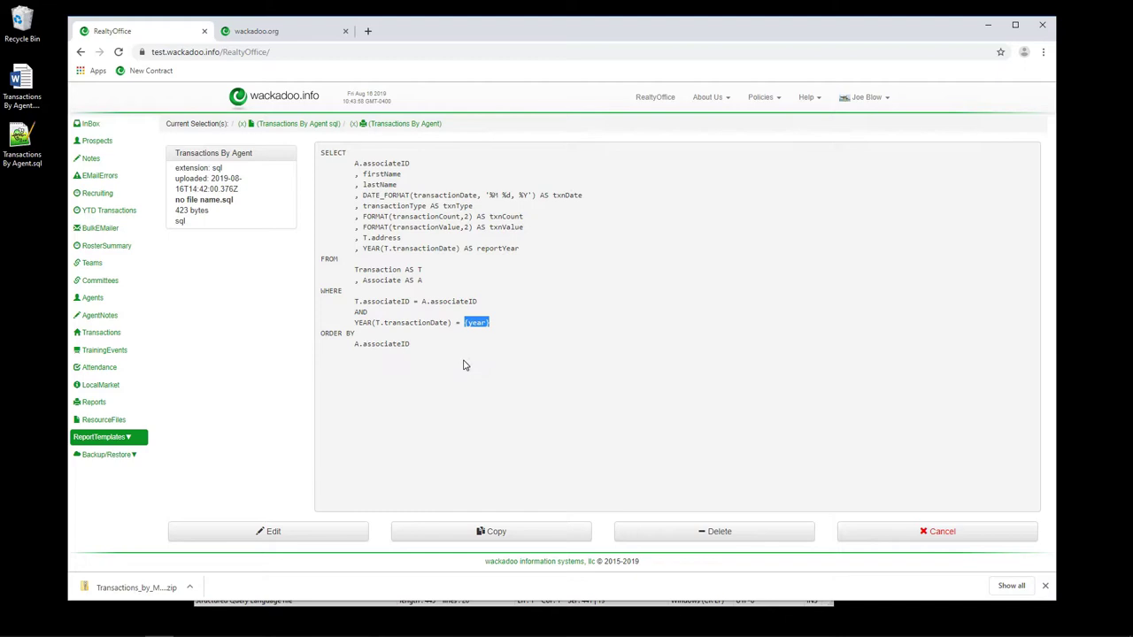
# Return to the reports, clear the Transactions By Agent report selection and look up its entry among the available reports.
pyautogui.click(94, 403)
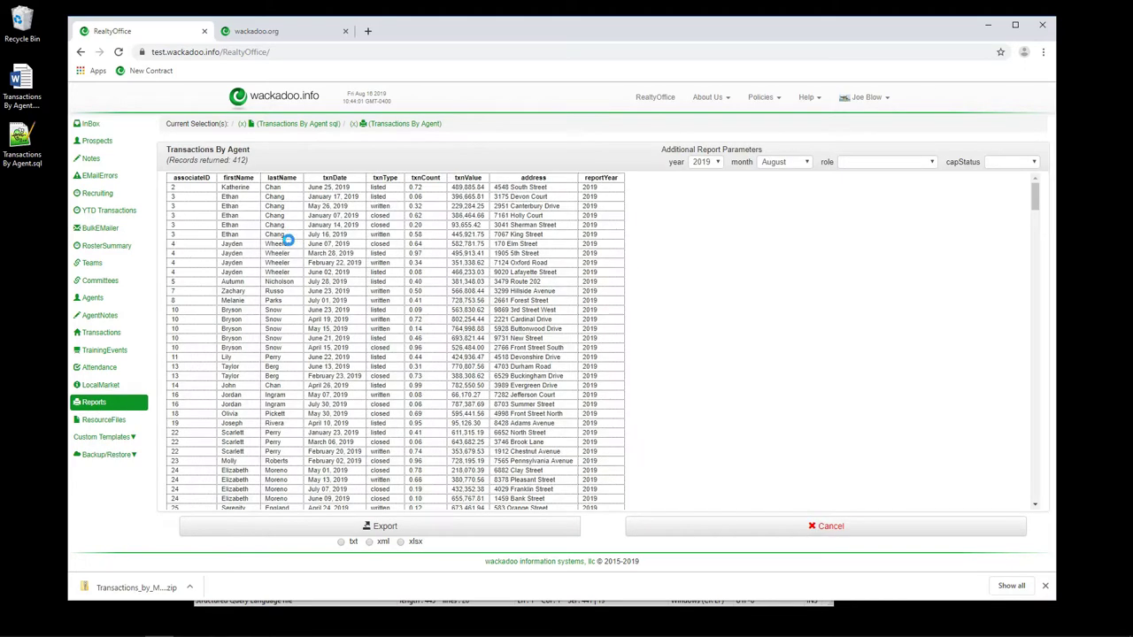
pyautogui.click(371, 124)
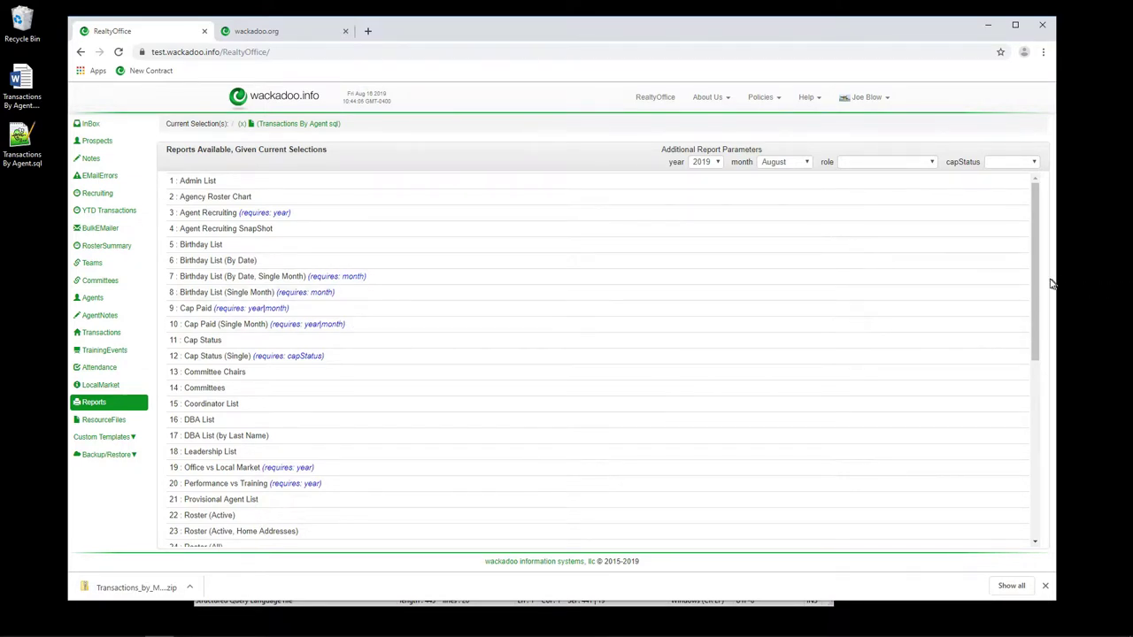
pyautogui.moveTo(1034, 272); pyautogui.dragTo(1035, 462)
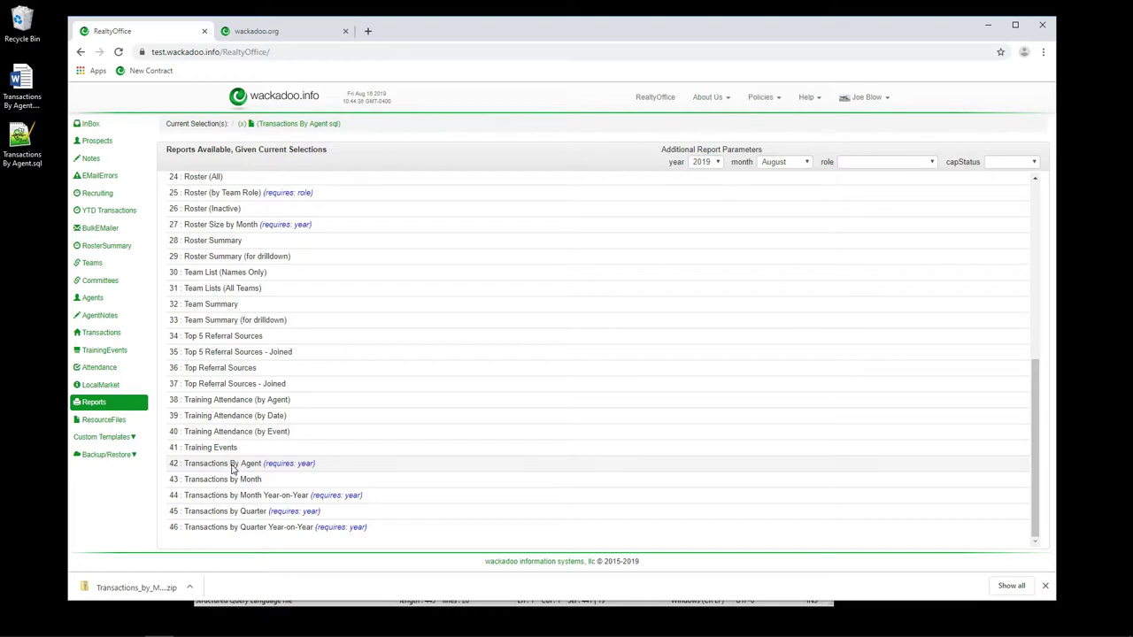
# Return to the report template list and start a new template named Transactions By Agent with the docx extension.
pyautogui.click(117, 440)
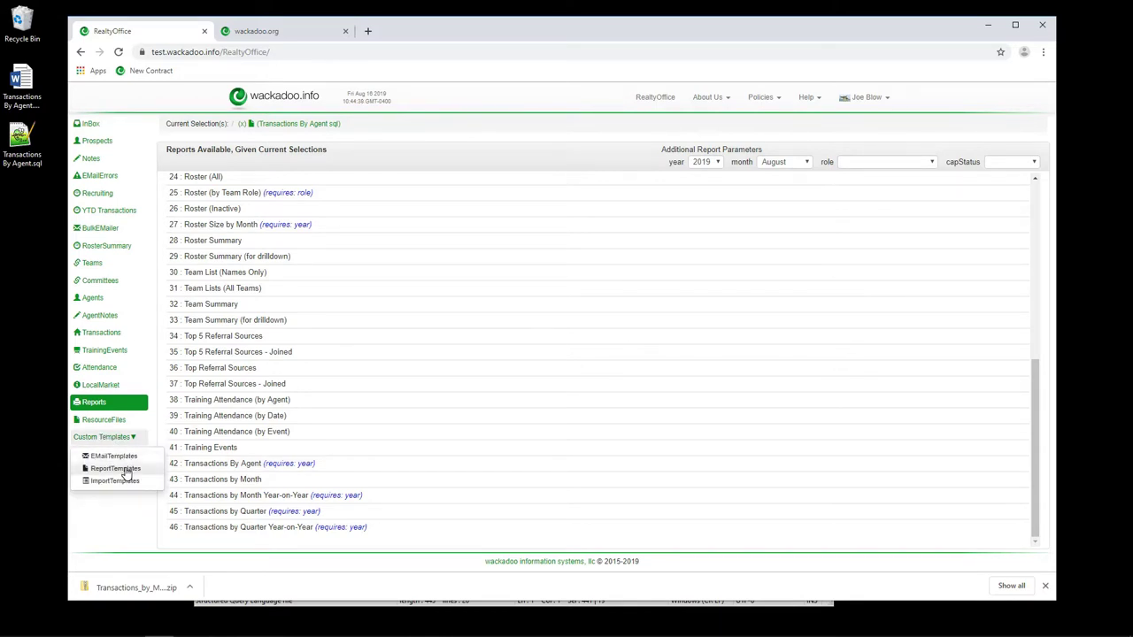
pyautogui.click(127, 470)
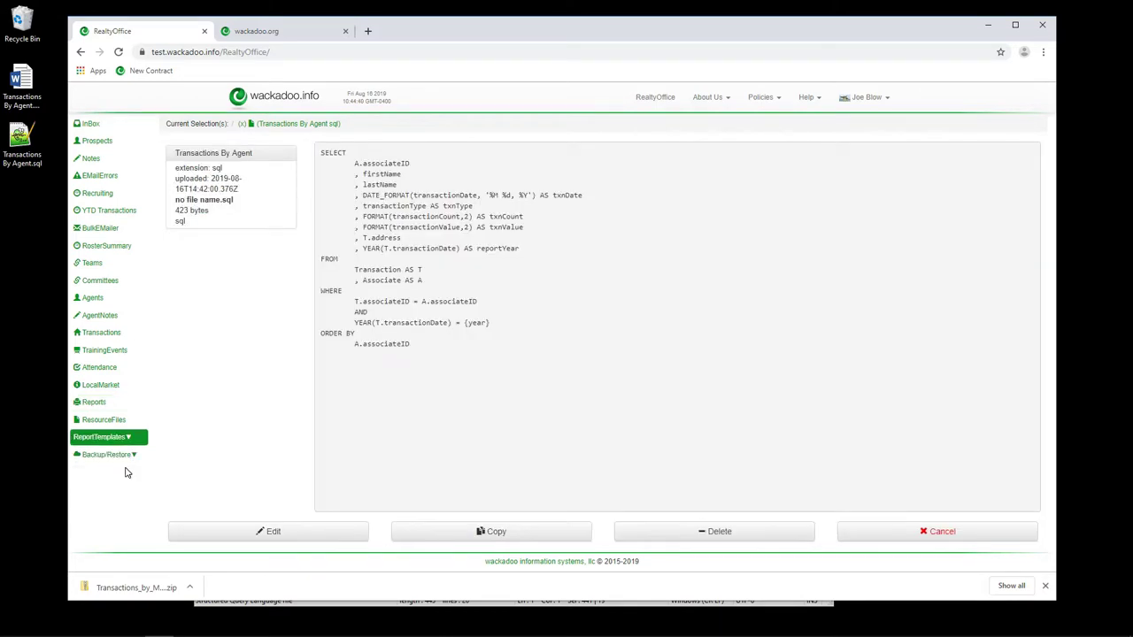
pyautogui.click(292, 124)
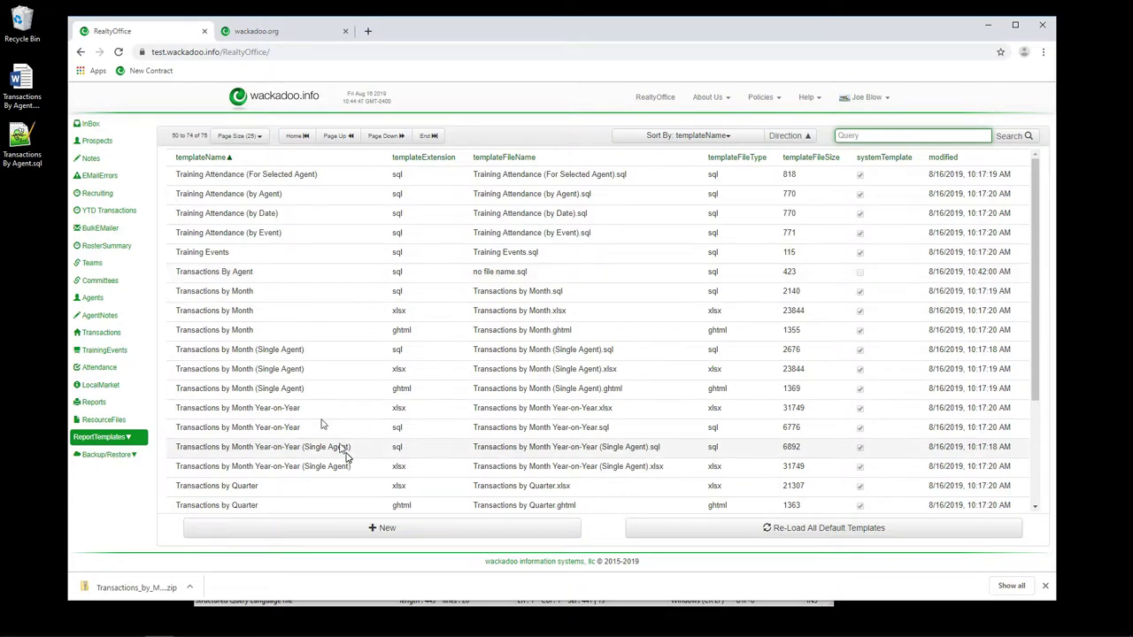
pyautogui.click(387, 529)
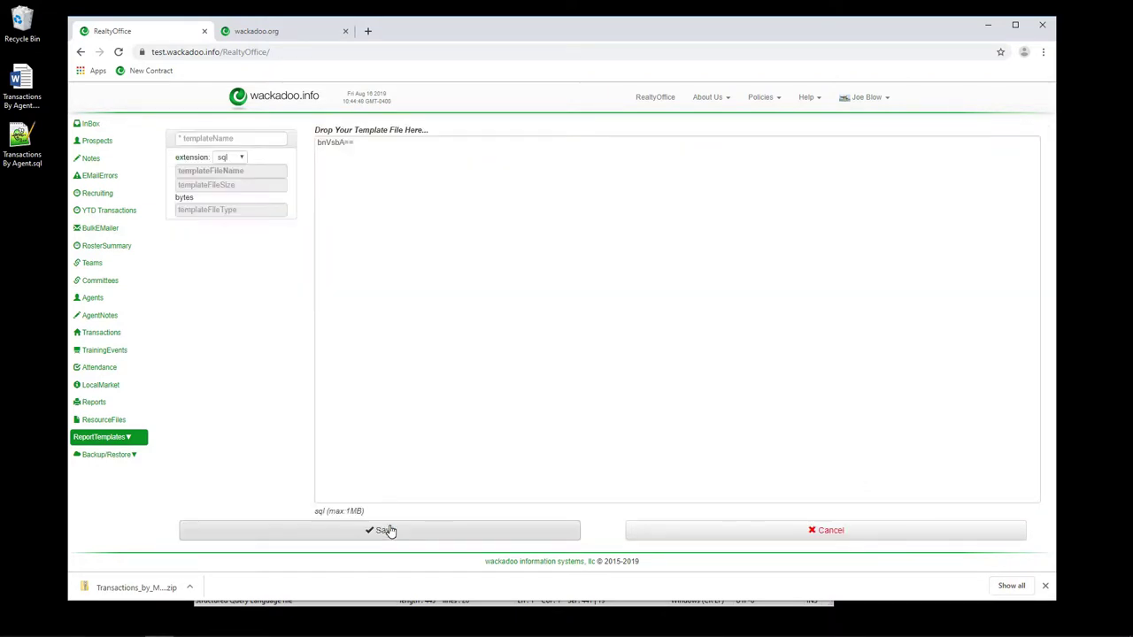
pyautogui.click(240, 137)
pyautogui.write('Transac')
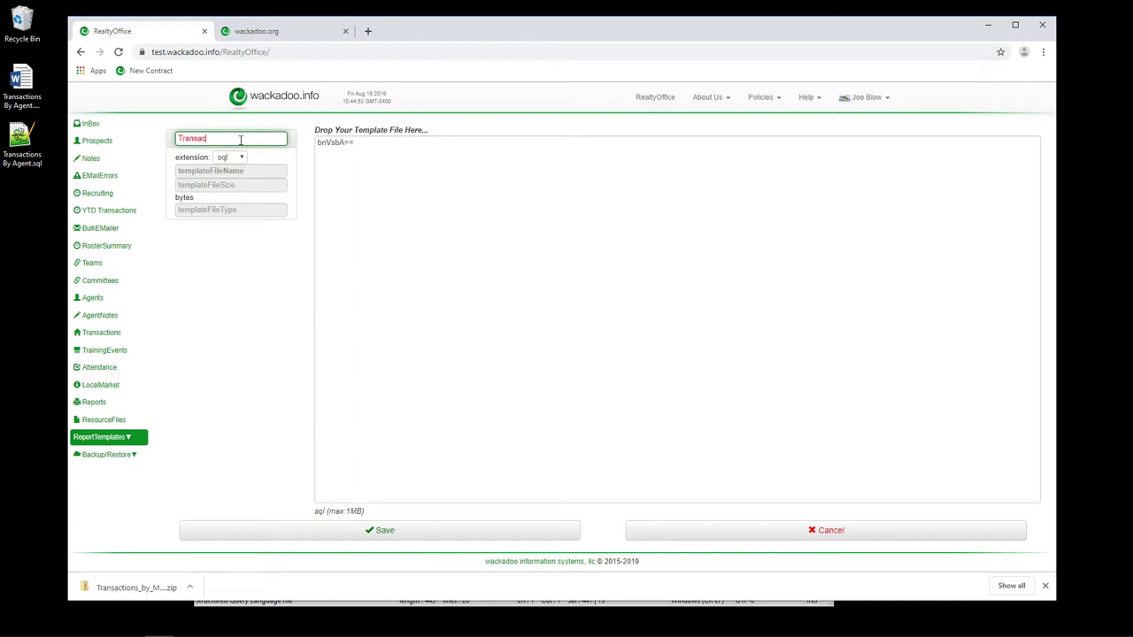
pyautogui.write('tions By')
pyautogui.click(241, 157)
pyautogui.click(229, 188)
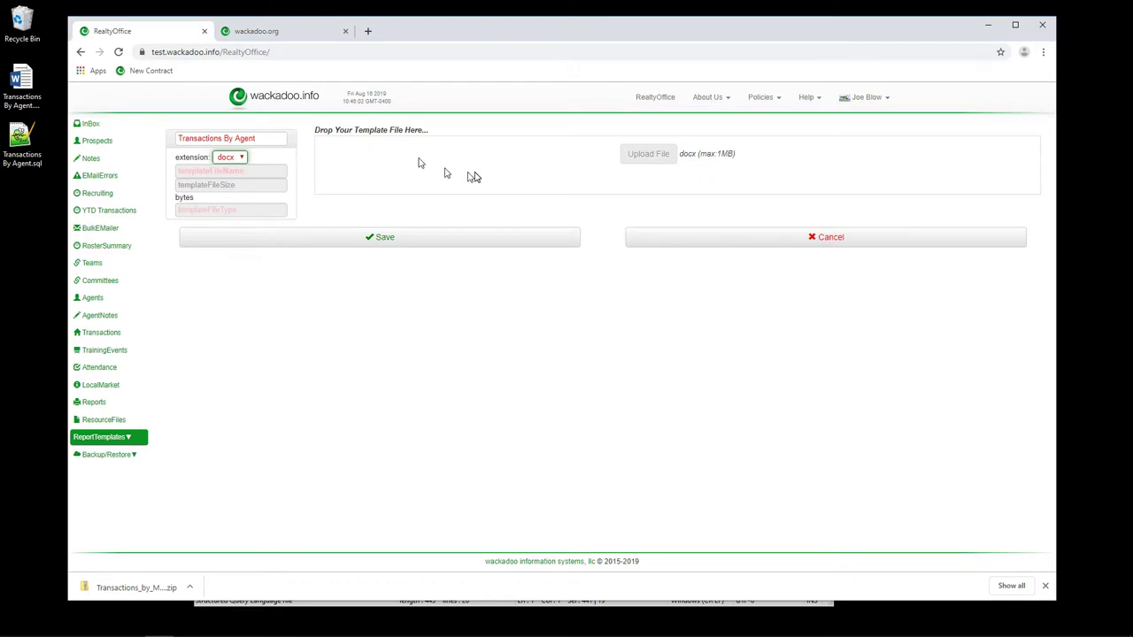
# Open Transactions By Agent.docx from the desktop and highlight the greeting up to its {firstName} field.
pyautogui.click(22, 79)
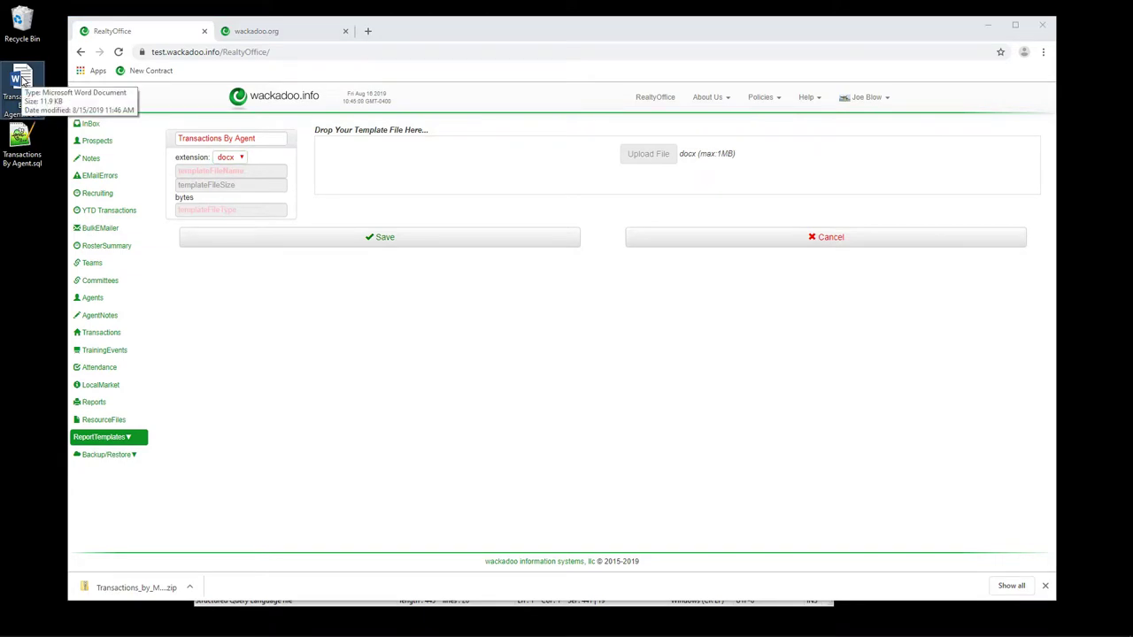
pyautogui.doubleClick(23, 80)
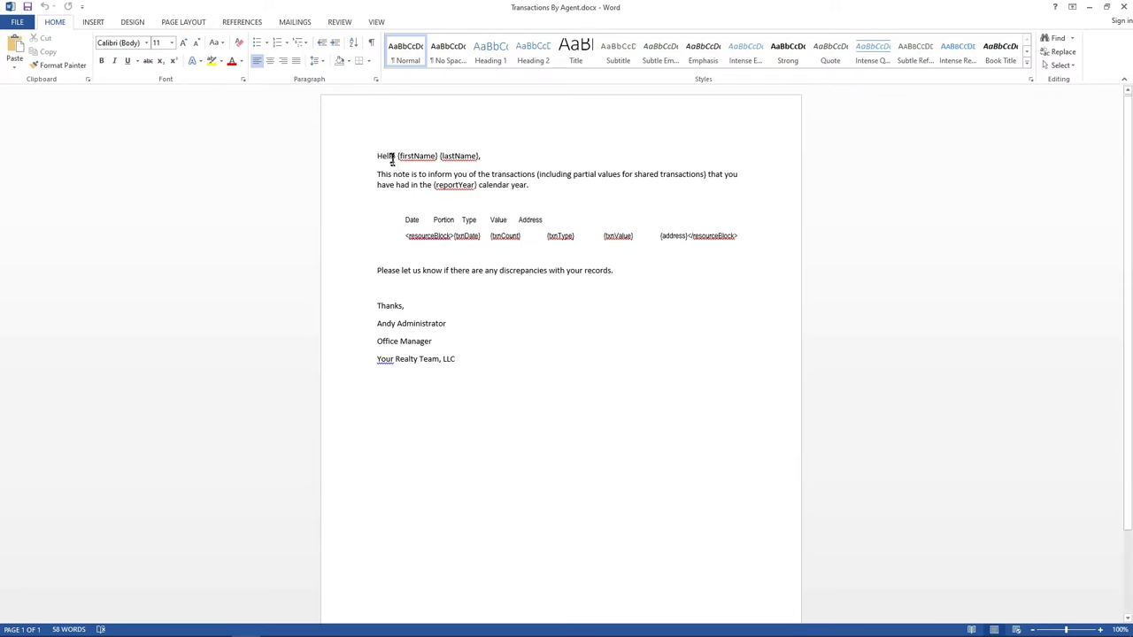
pyautogui.moveTo(397, 154); pyautogui.dragTo(434, 154)
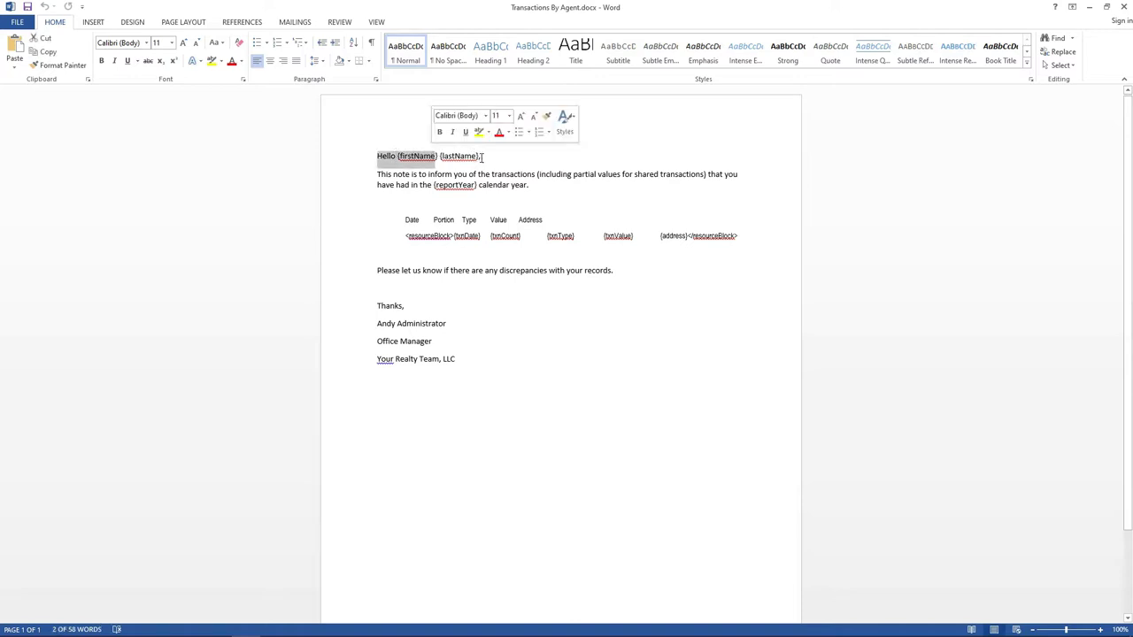
pyautogui.click(481, 156)
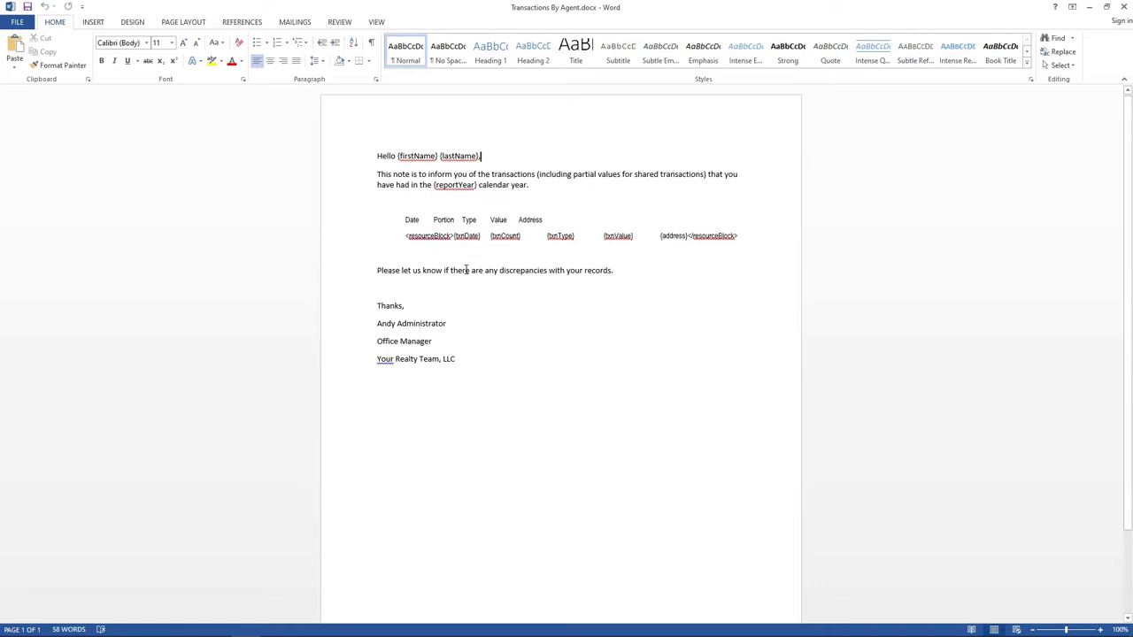
# Highlight the opening <resourceBlock> tag in the transaction row of the Word template and close the document.
pyautogui.doubleClick(427, 235)
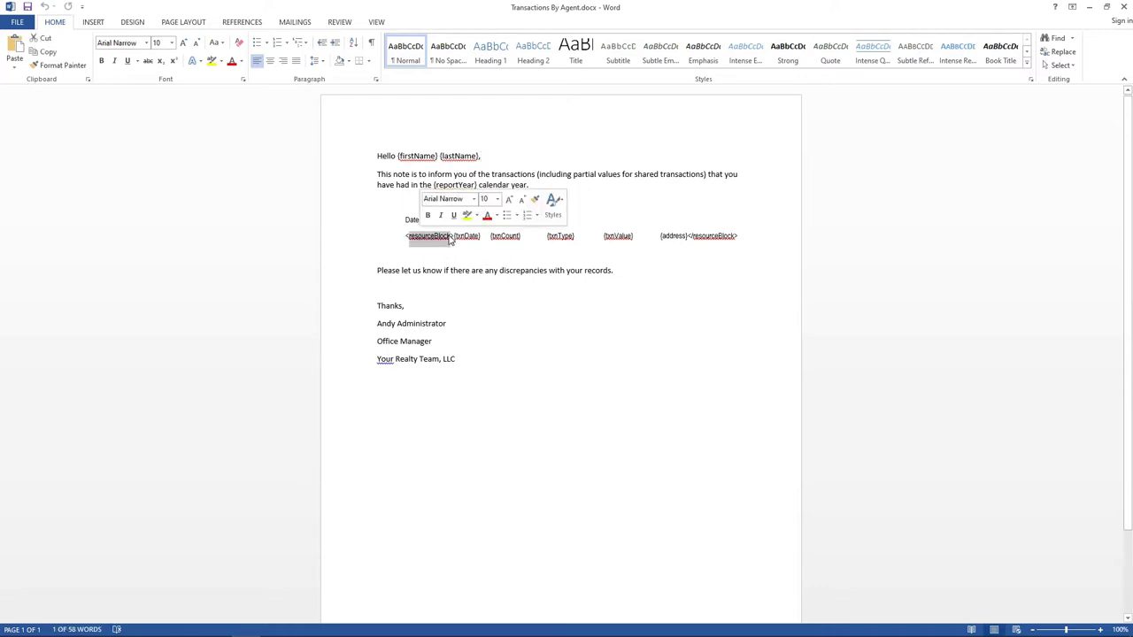
pyautogui.click(450, 236)
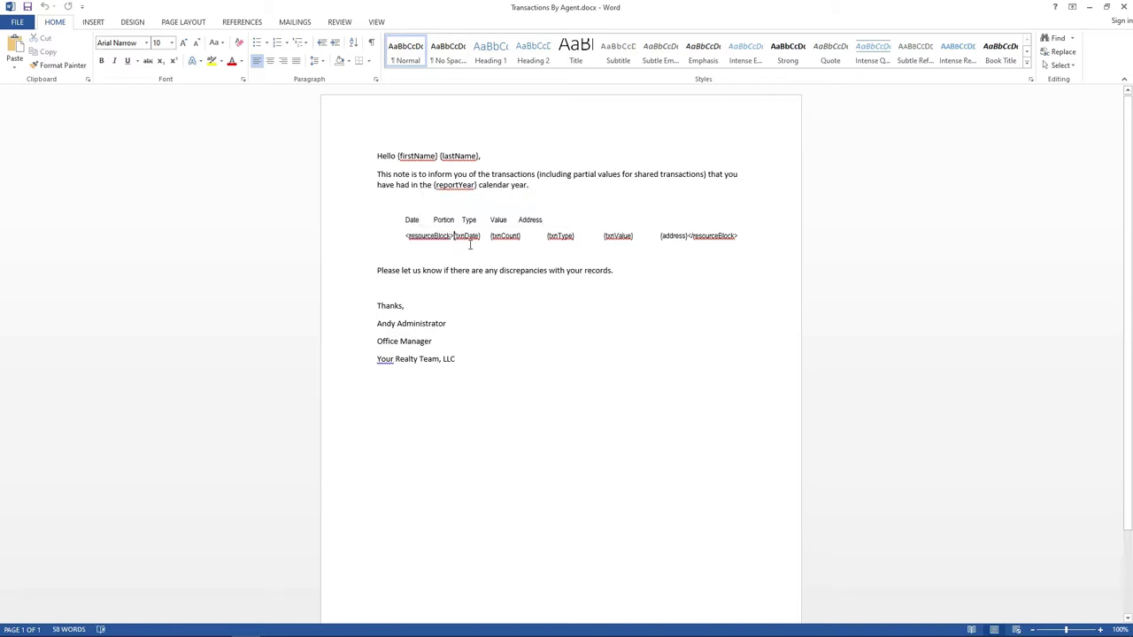
pyautogui.hotkey('shift', 'Home')
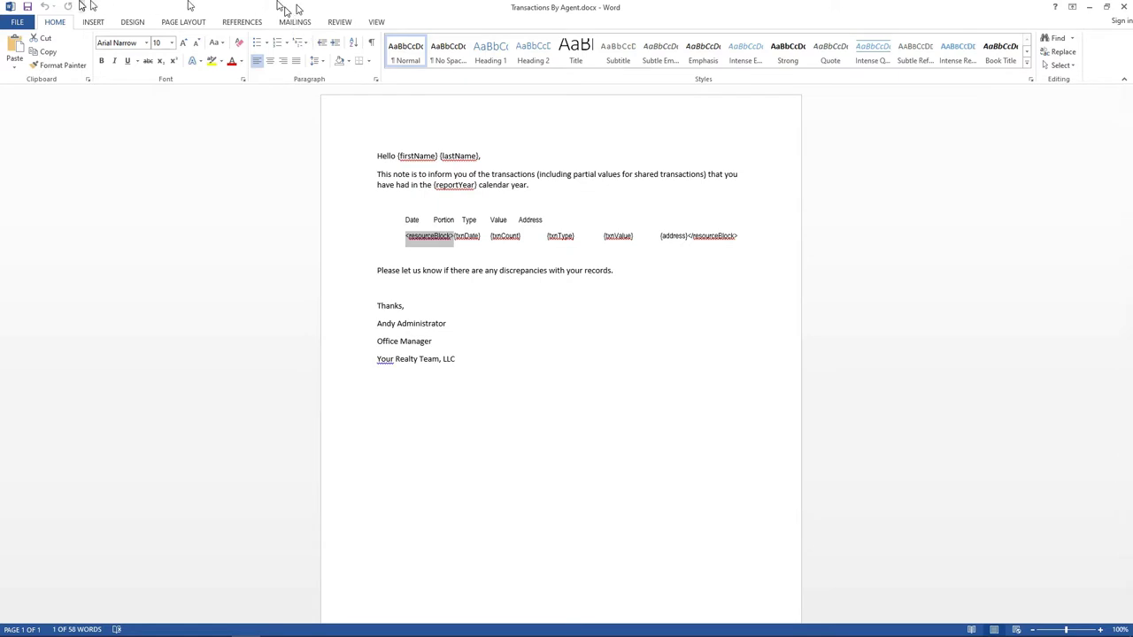
pyautogui.doubleClick(6, 7)
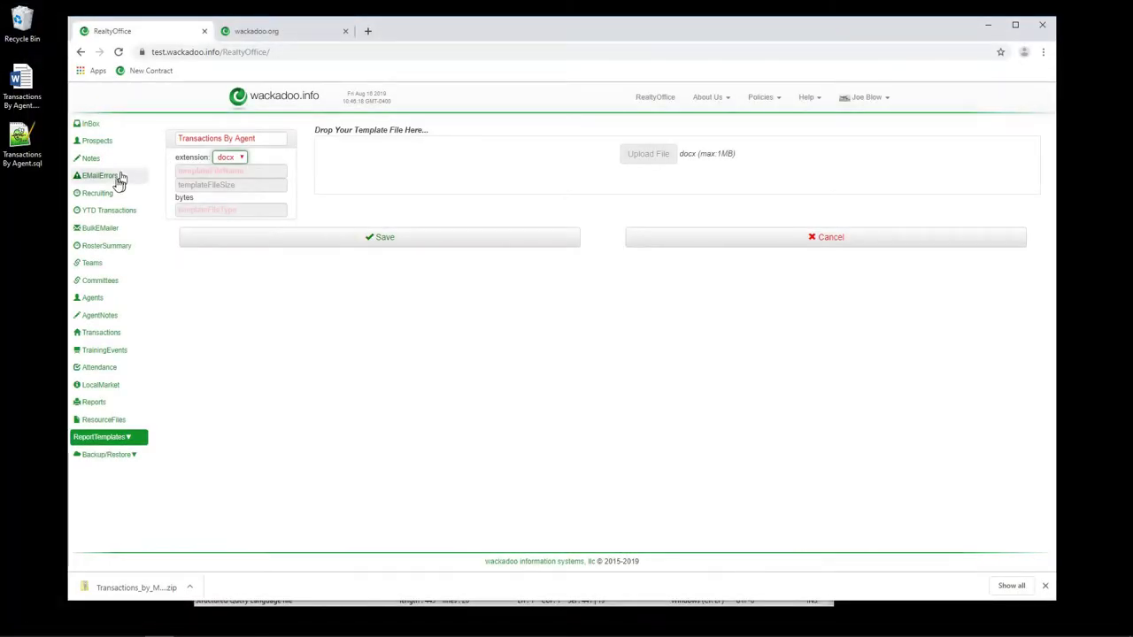
# Upload Transactions By Agent.docx from the desktop as the template file, save the template and return to the template list.
pyautogui.moveTo(22, 88); pyautogui.dragTo(418, 161)
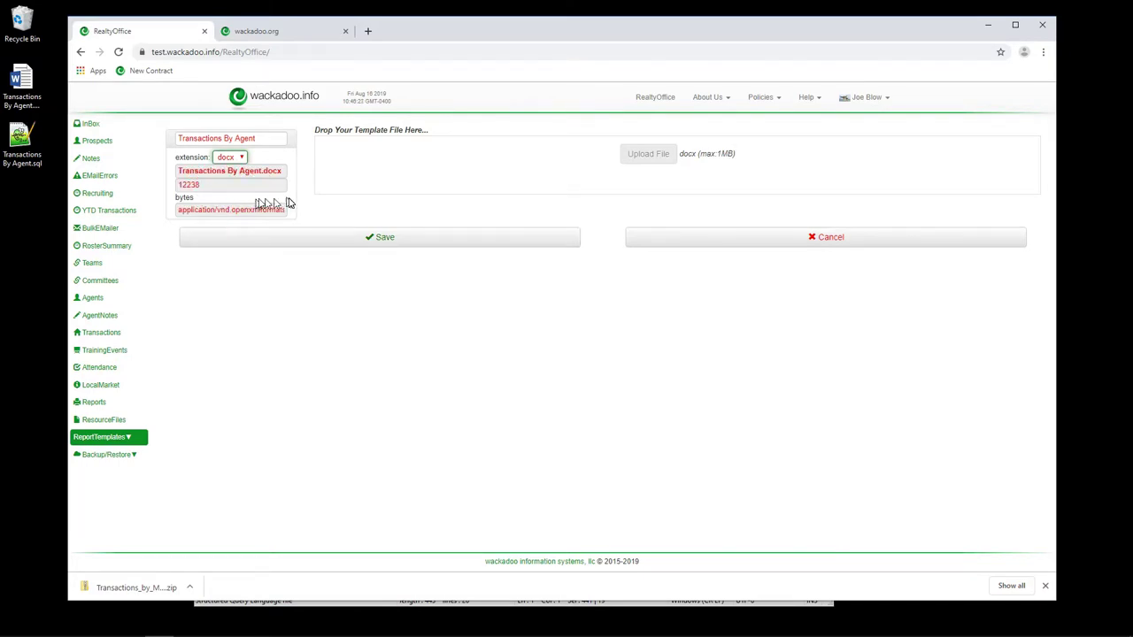
pyautogui.click(394, 239)
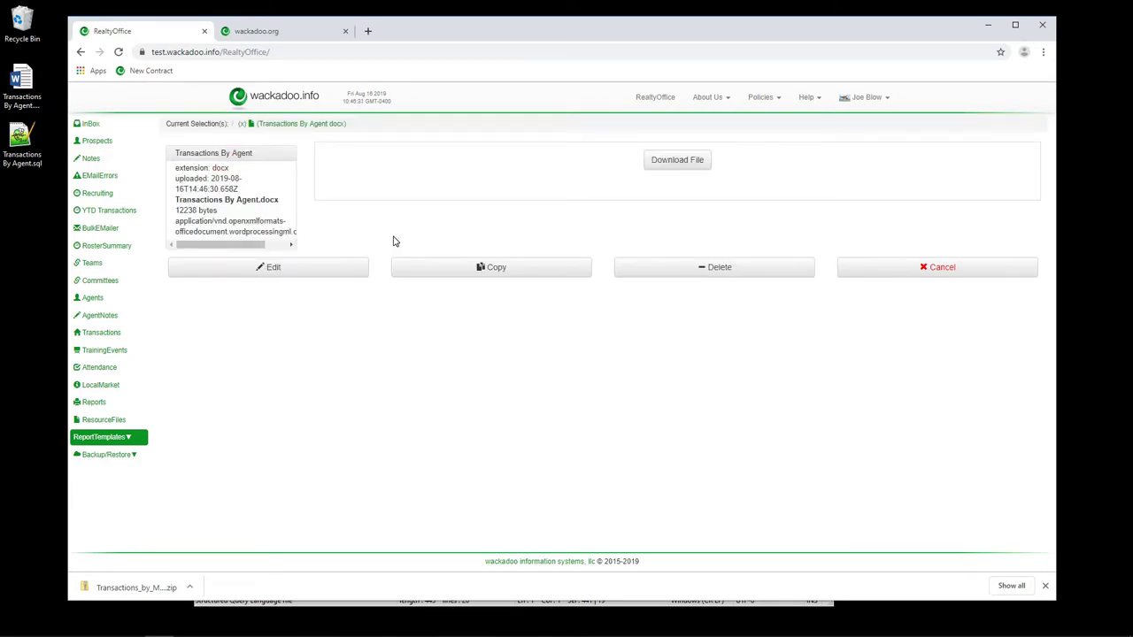
pyautogui.click(302, 128)
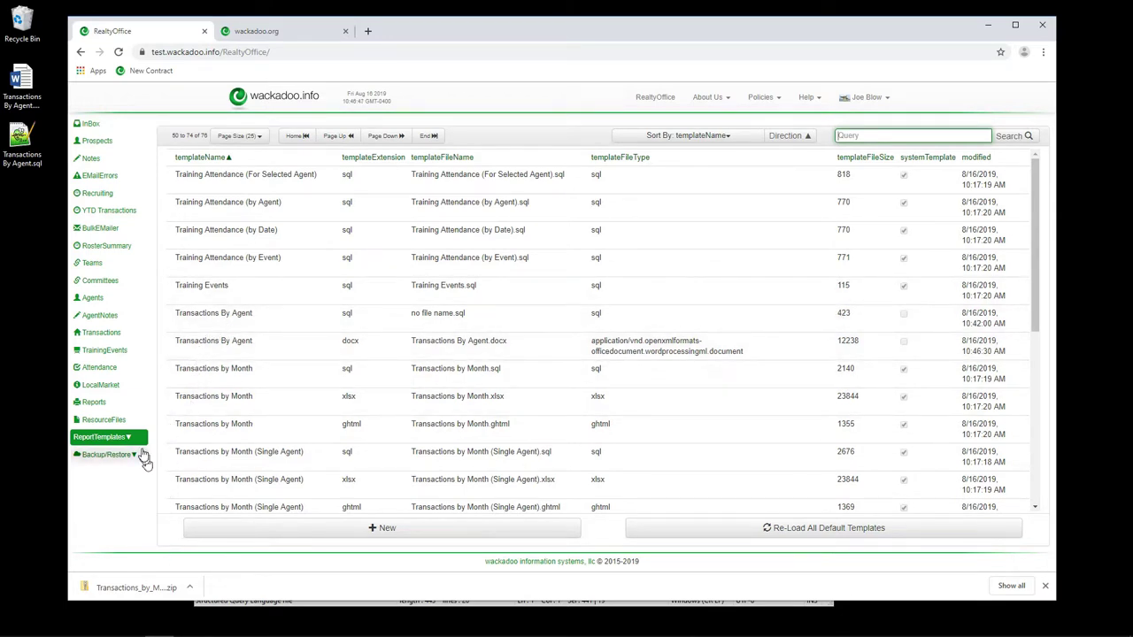
# Run the Transactions By Agent report for 2019 and populate its docx template.
pyautogui.click(97, 402)
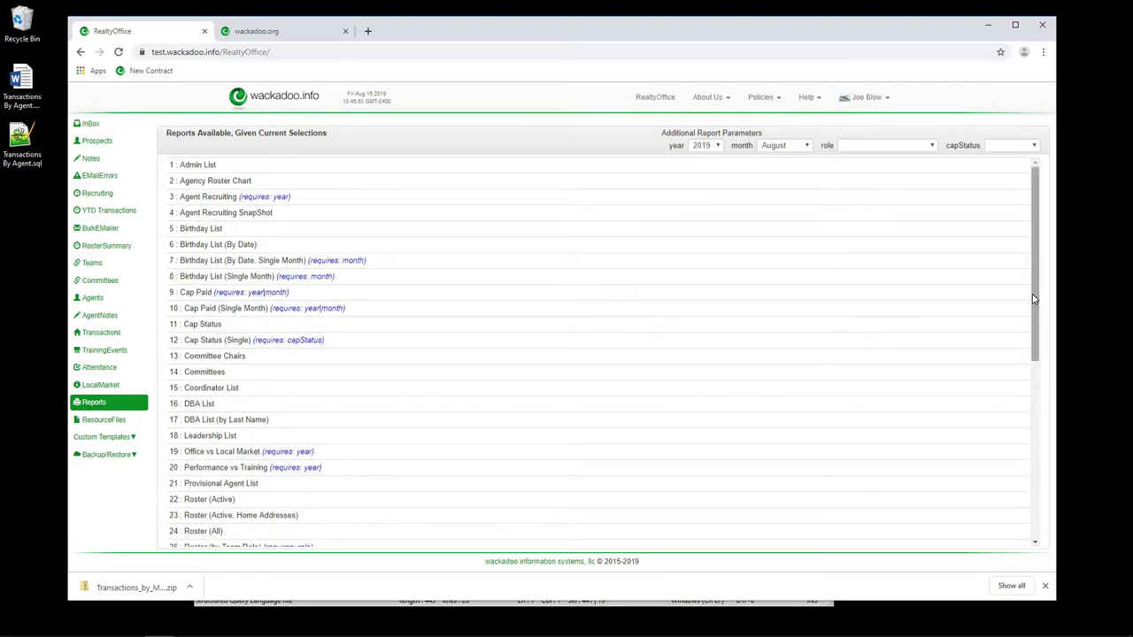
pyautogui.moveTo(1034, 294); pyautogui.dragTo(1029, 472)
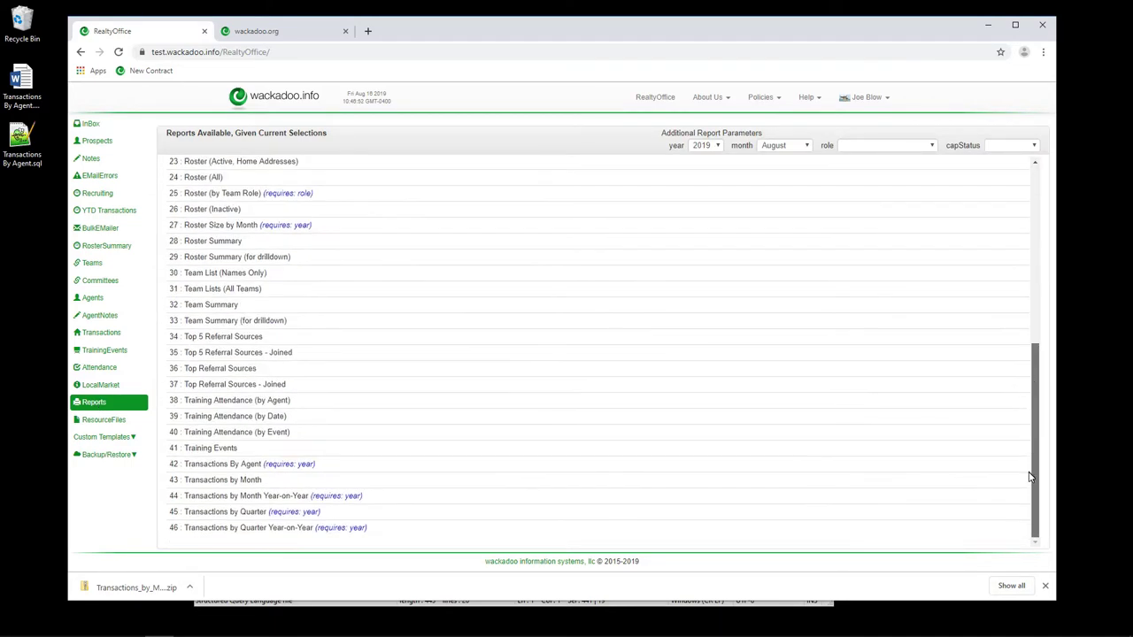
pyautogui.click(223, 466)
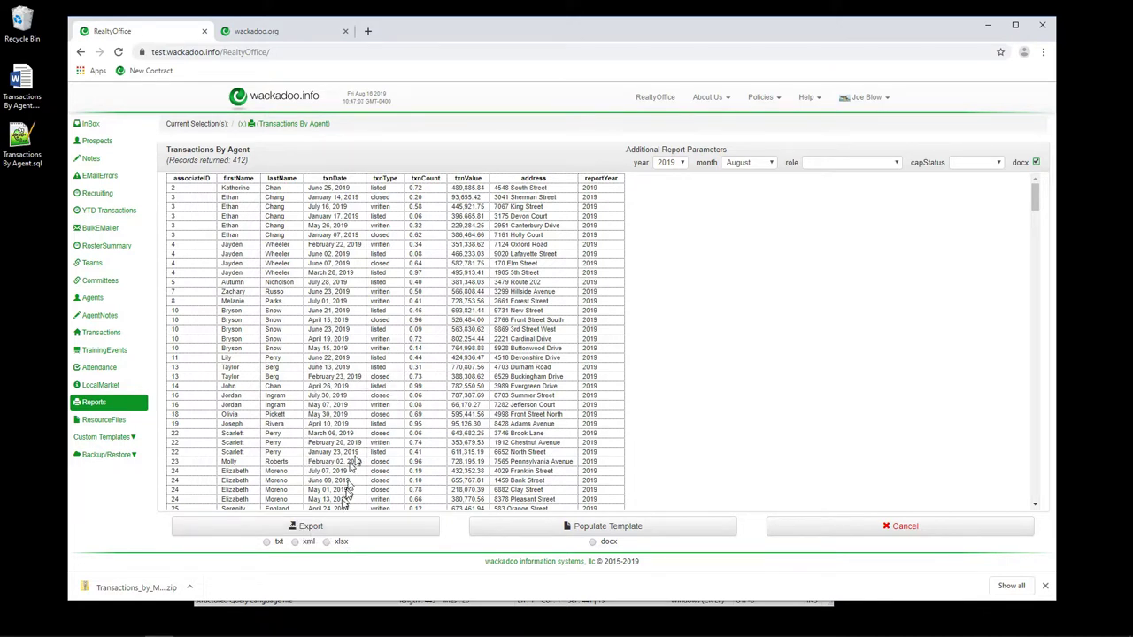
pyautogui.click(596, 528)
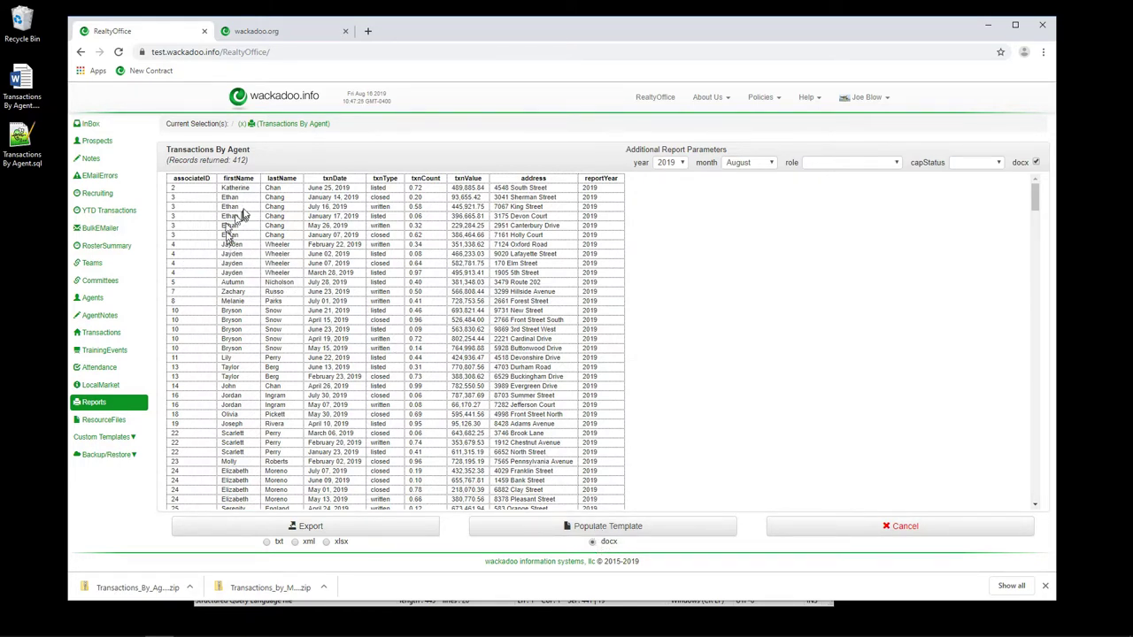
# Show the downloaded Transactions_By_Agent zip in its folder, copy the docx inside it to the desktop and close the folder window.
pyautogui.click(191, 590)
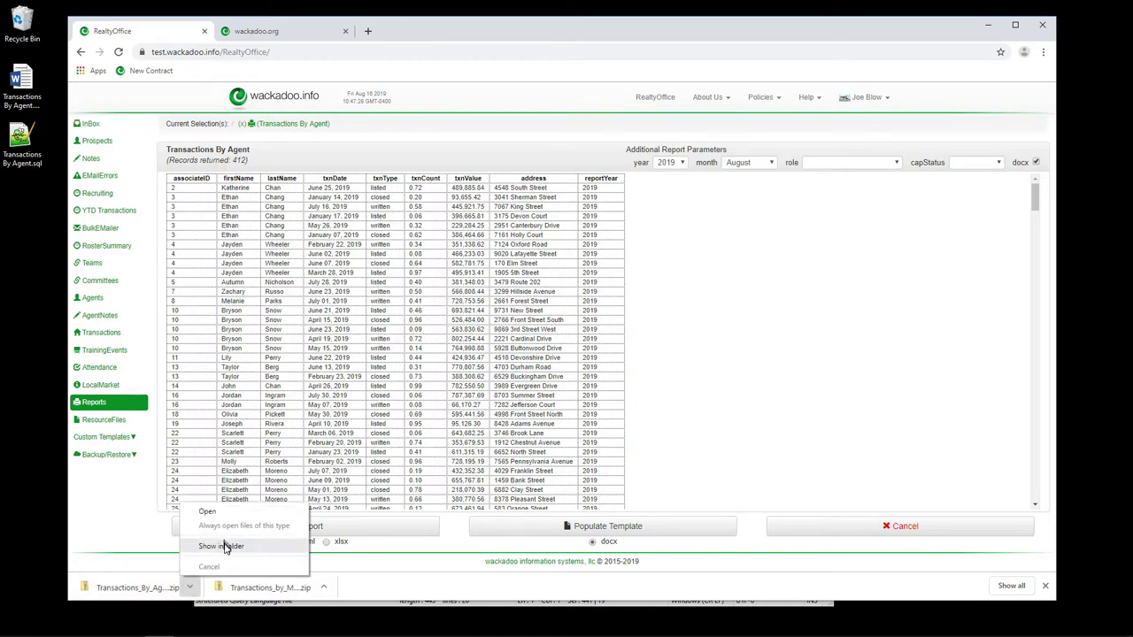
pyautogui.click(223, 542)
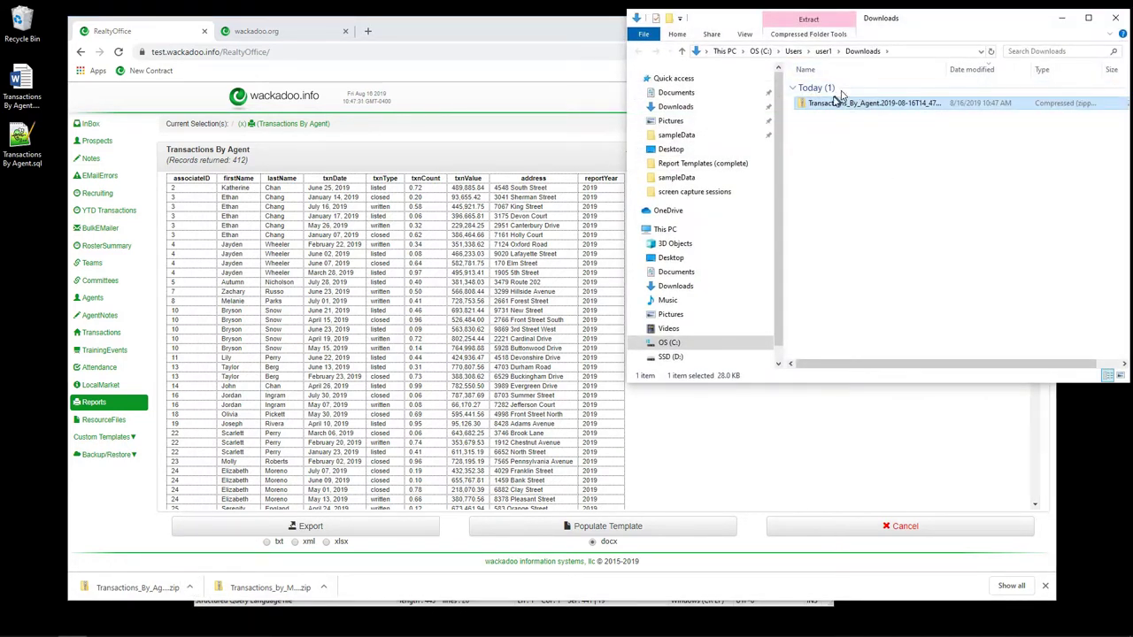
pyautogui.doubleClick(948, 70)
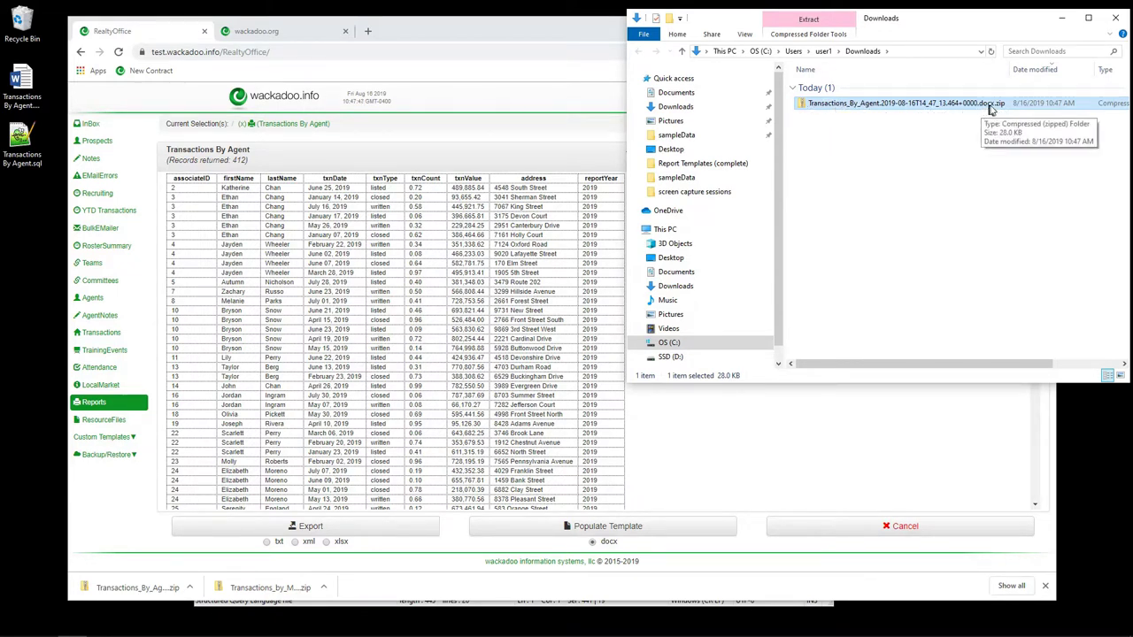
pyautogui.doubleClick(803, 106)
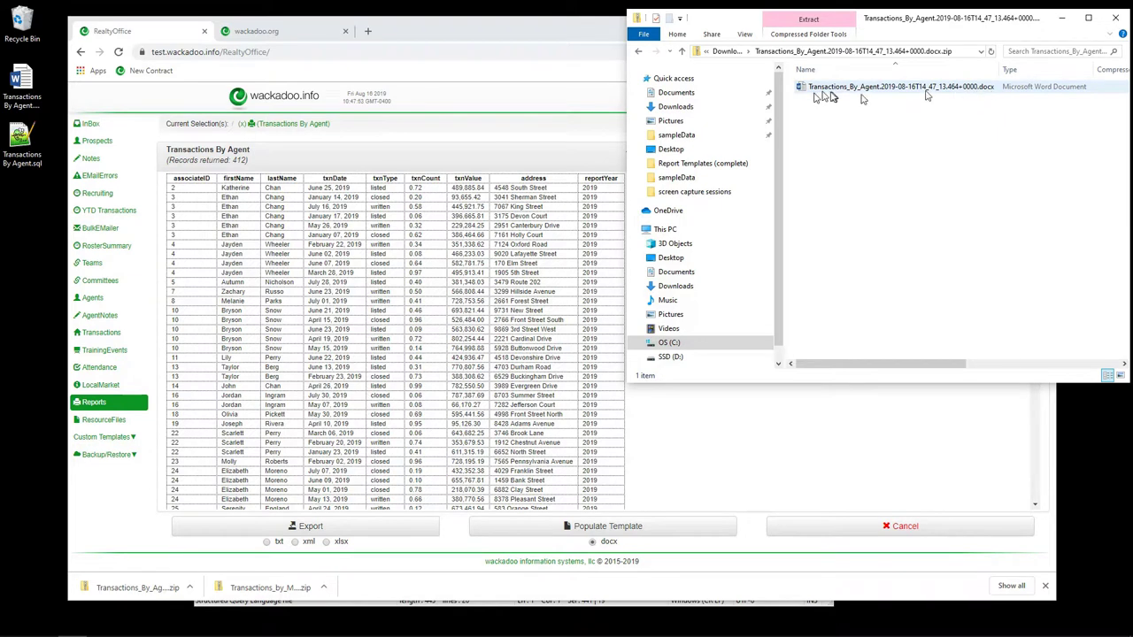
pyautogui.moveTo(832, 92); pyautogui.dragTo(25, 221)
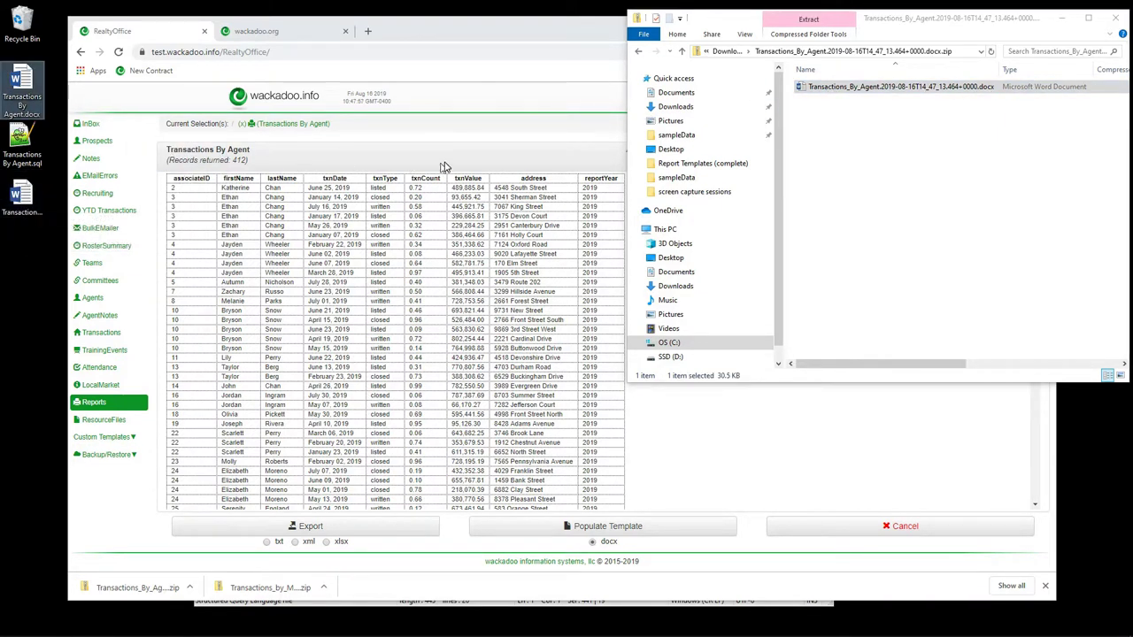
pyautogui.click(1115, 18)
# Open the generated Transactions_By_Agent letters from the desktop, enable editing and compare them with the report rows behind the window.
pyautogui.click(18, 199)
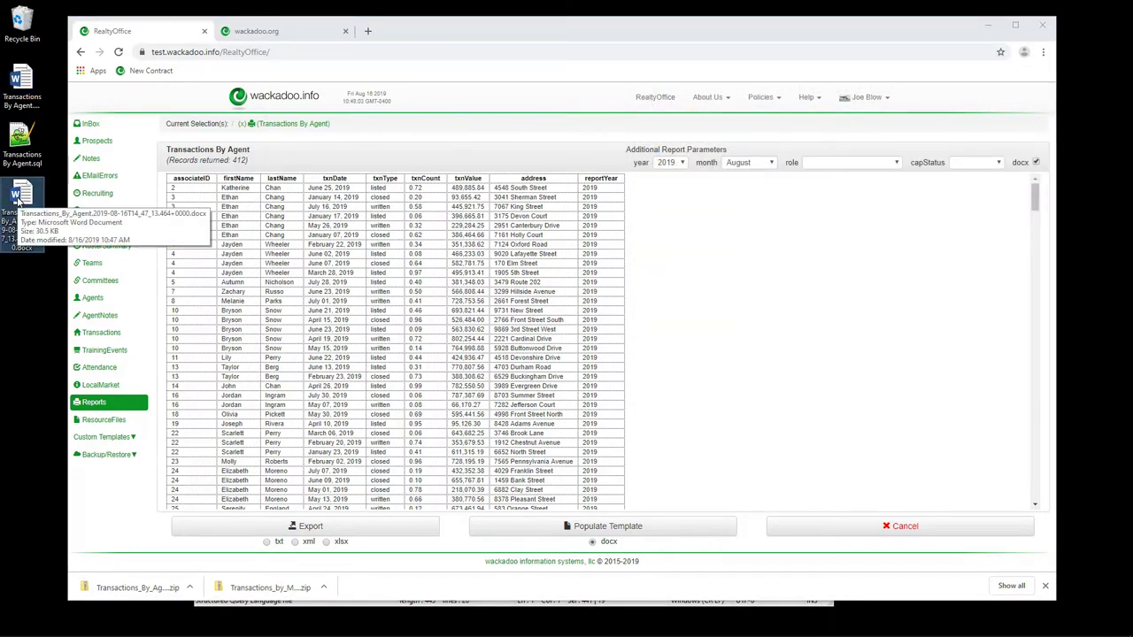
pyautogui.doubleClick(18, 200)
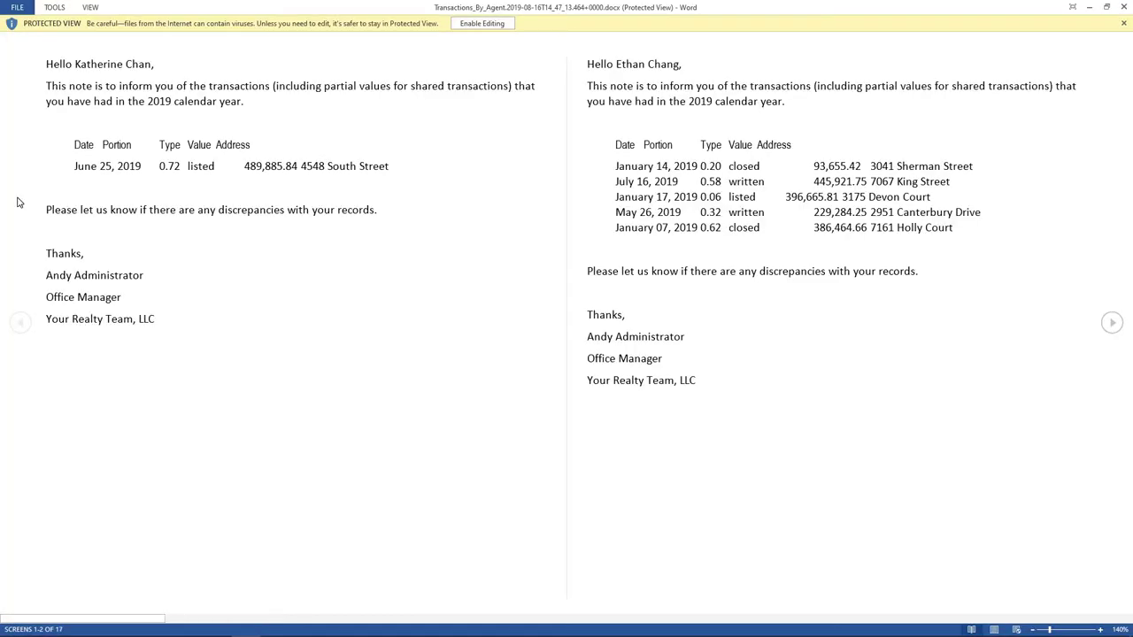
pyautogui.click(470, 23)
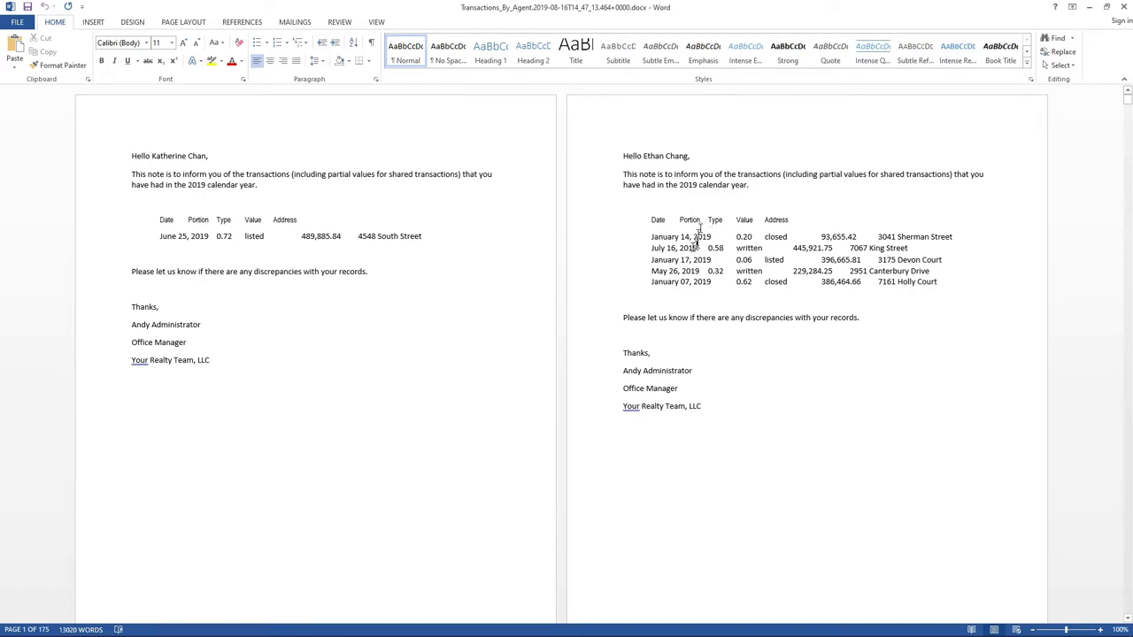
pyautogui.doubleClick(634, 11)
pyautogui.moveTo(331, 151); pyautogui.dragTo(525, 323)
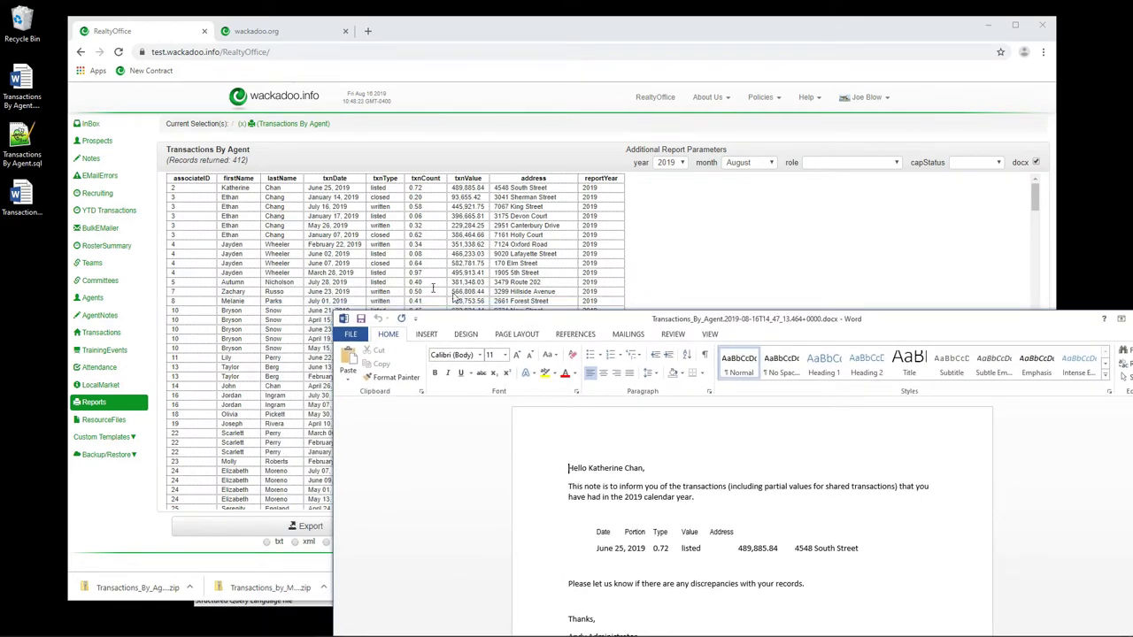
pyautogui.doubleClick(586, 322)
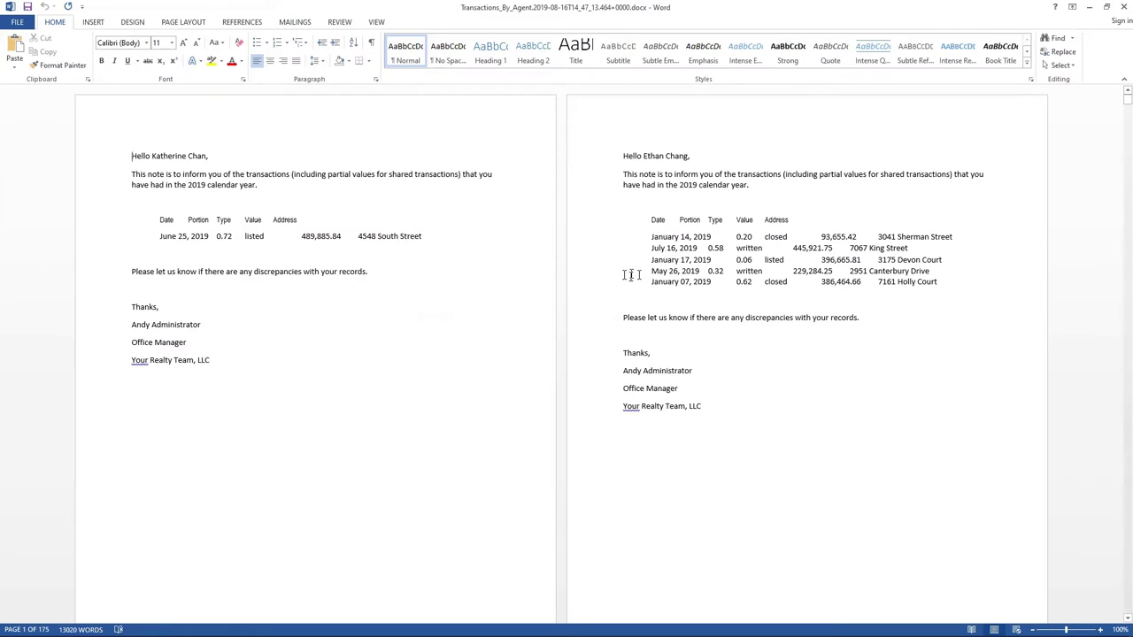
# Highlight the transaction rows in the second agent's letter, review the following agents' letters and return to the document's start.
pyautogui.moveTo(650, 236); pyautogui.dragTo(956, 283)
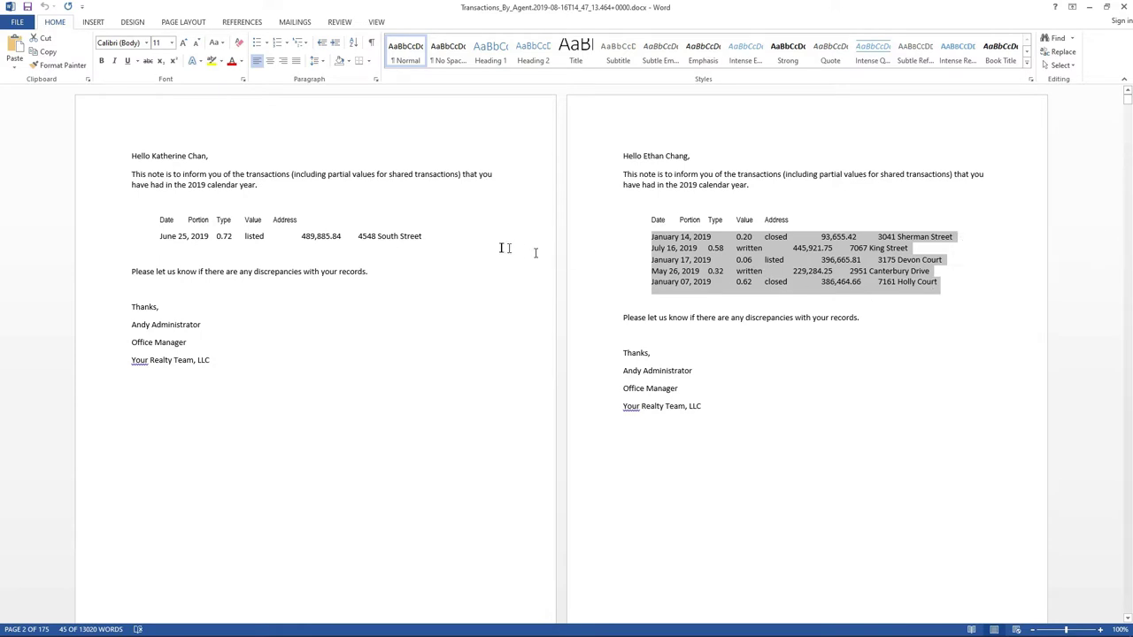
pyautogui.click(483, 256)
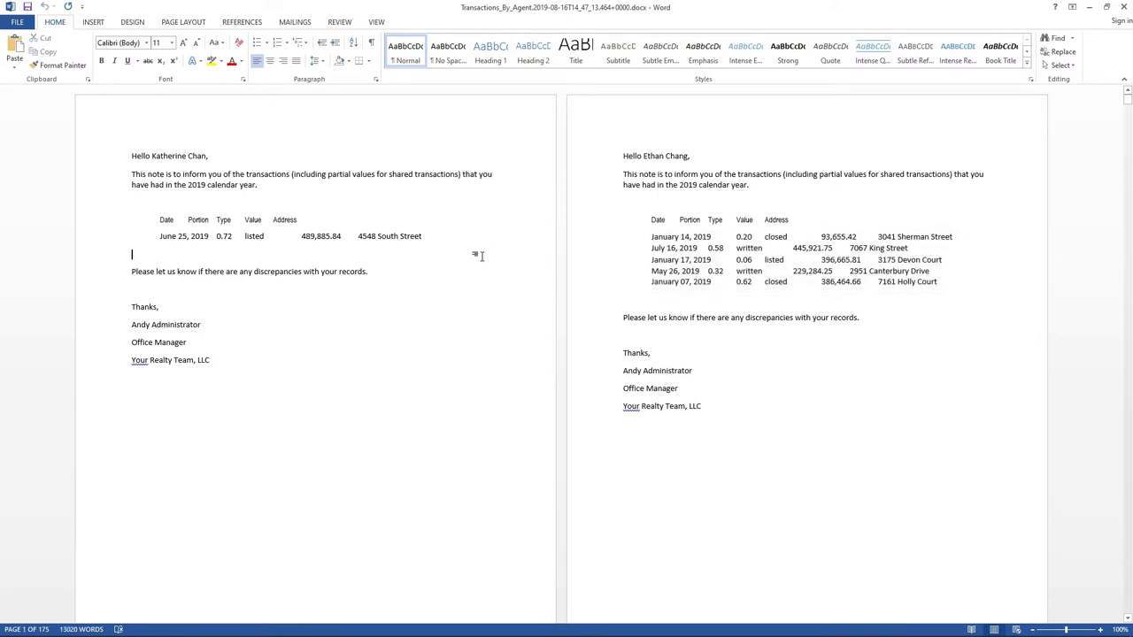
pyautogui.scroll(-10, 483, 256)
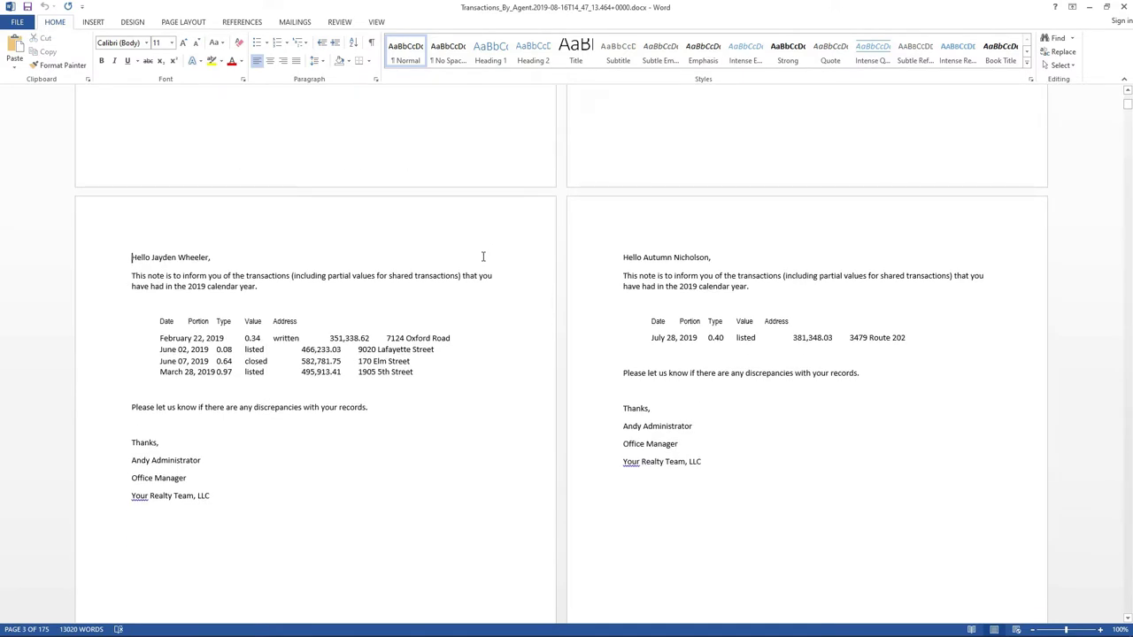
pyautogui.scroll(-6, 482, 255)
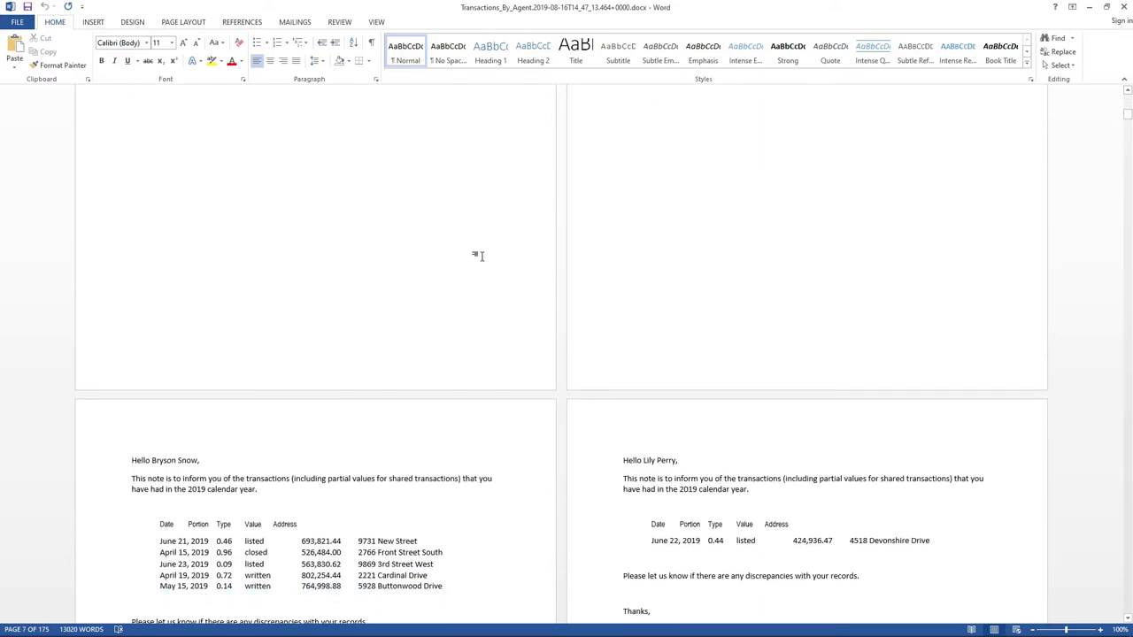
pyautogui.scroll(-12, 477, 256)
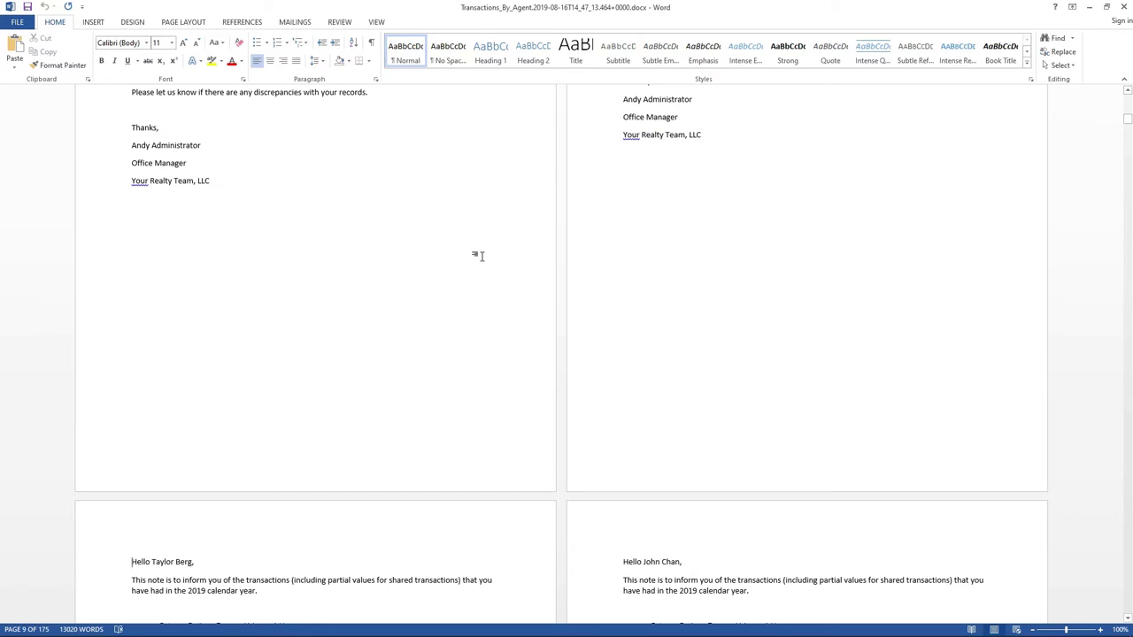
pyautogui.scroll(-5, 483, 256)
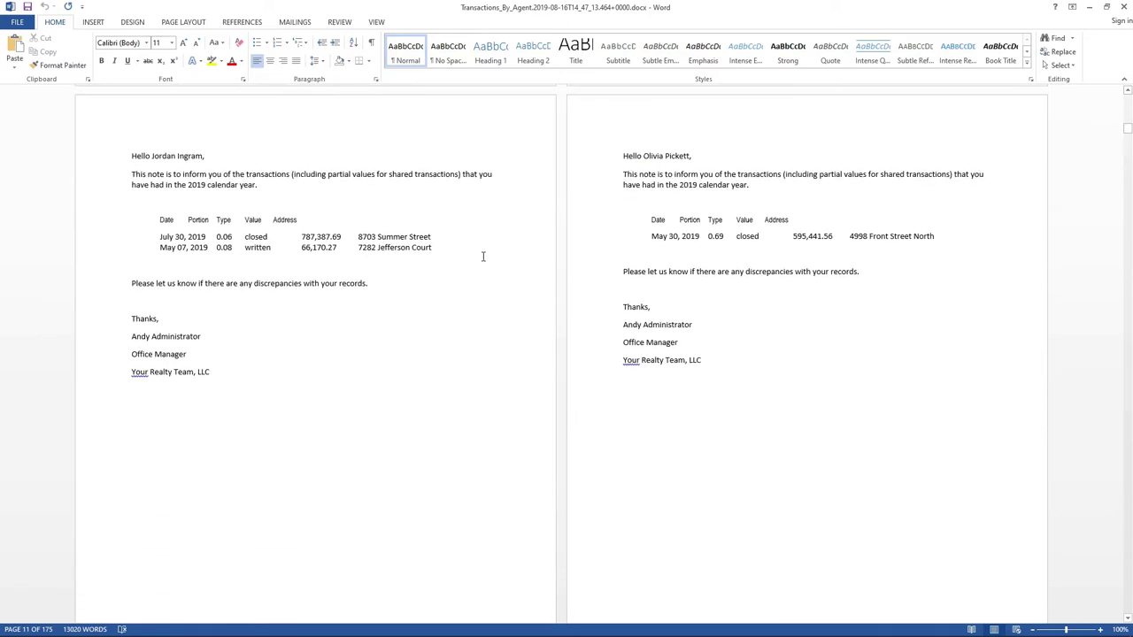
pyautogui.hotkey('ctrl', 'Home')
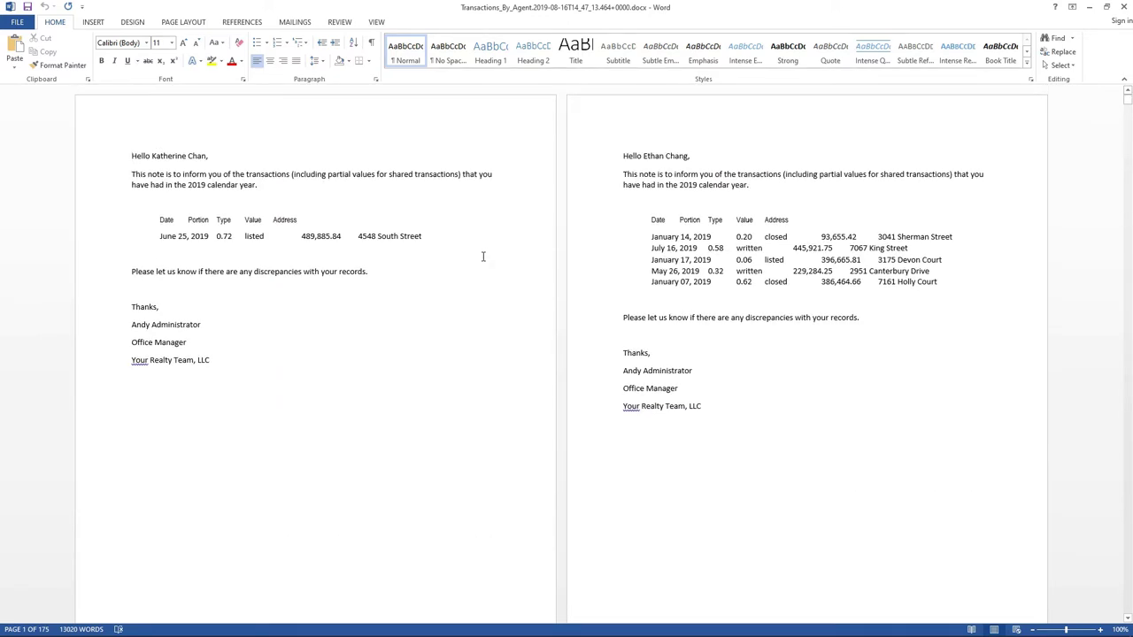
# Reduce the generated letters document to a smaller window over the Transactions By Agent report and close it.
pyautogui.doubleClick(266, 7)
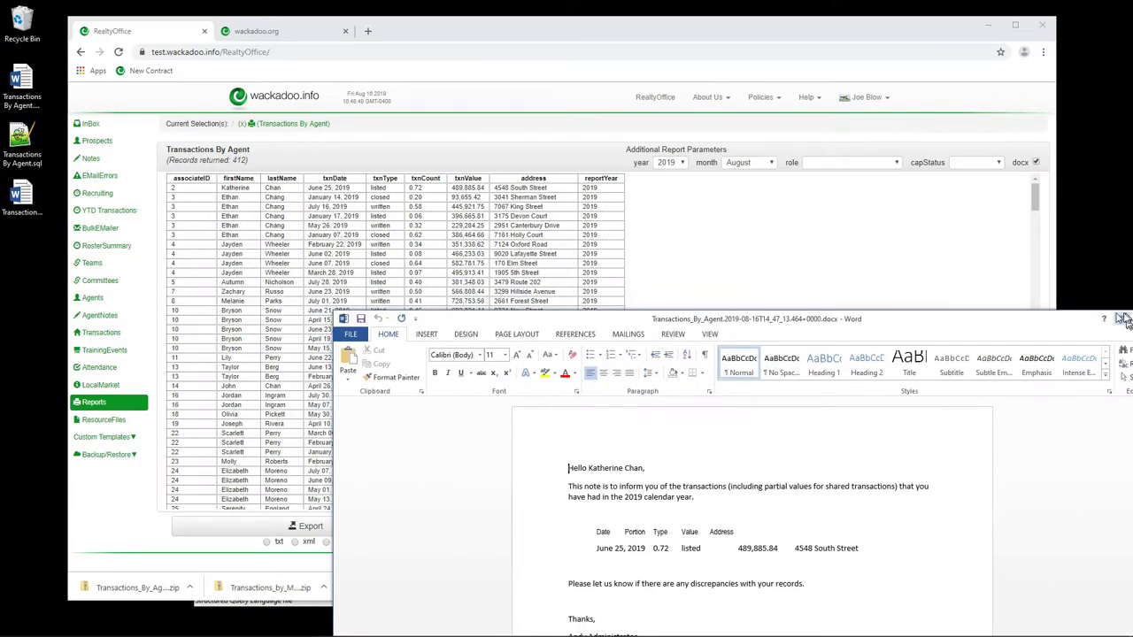
pyautogui.moveTo(1074, 327); pyautogui.dragTo(989, 273)
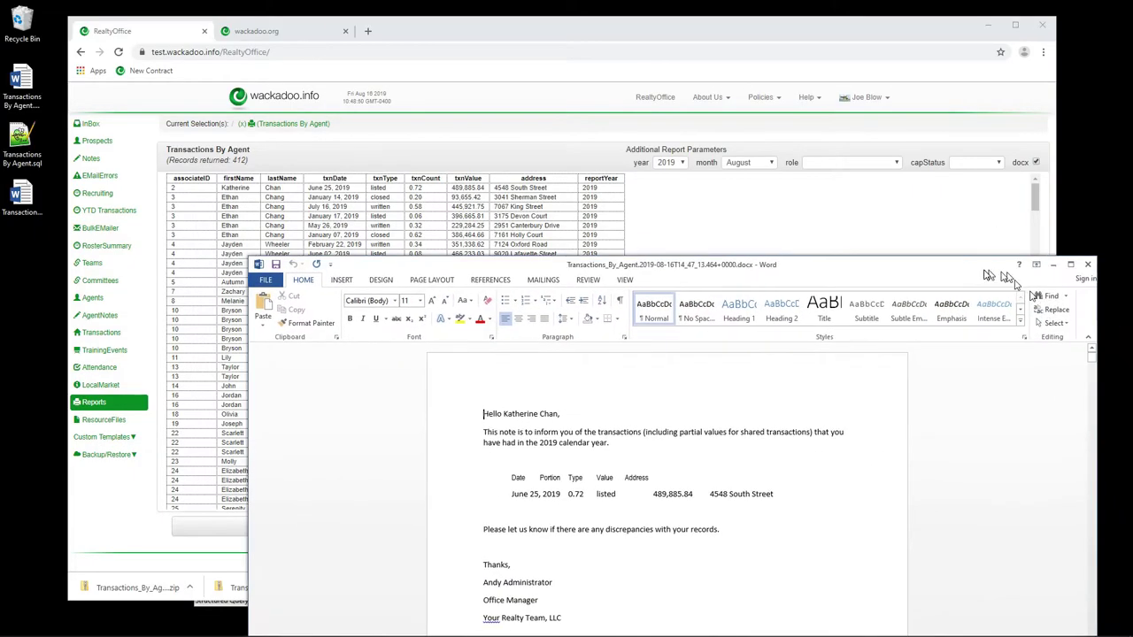
pyautogui.click(1088, 267)
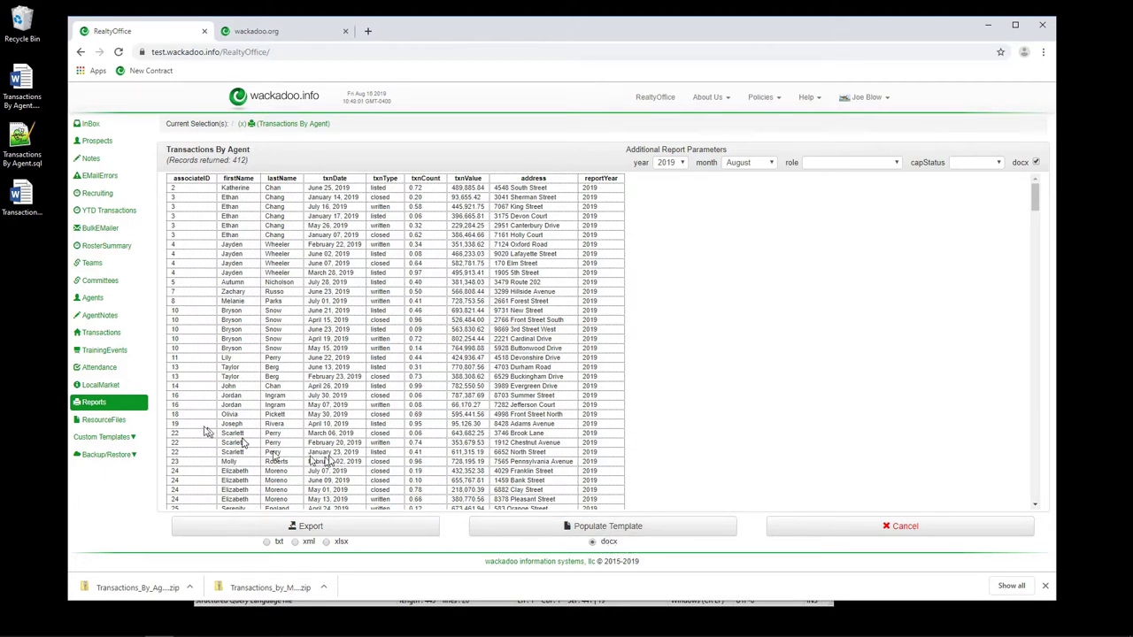
# Open the report templates list, view the details of the Transactions By Agent docx template and return to the list.
pyautogui.click(106, 436)
pyautogui.click(115, 468)
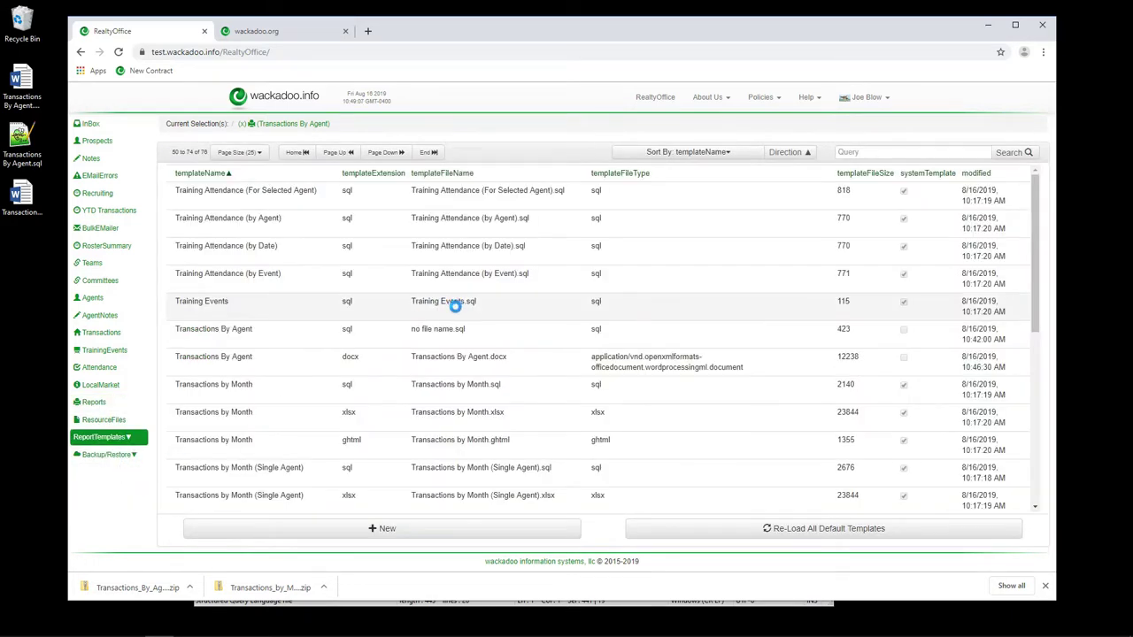
pyautogui.click(270, 365)
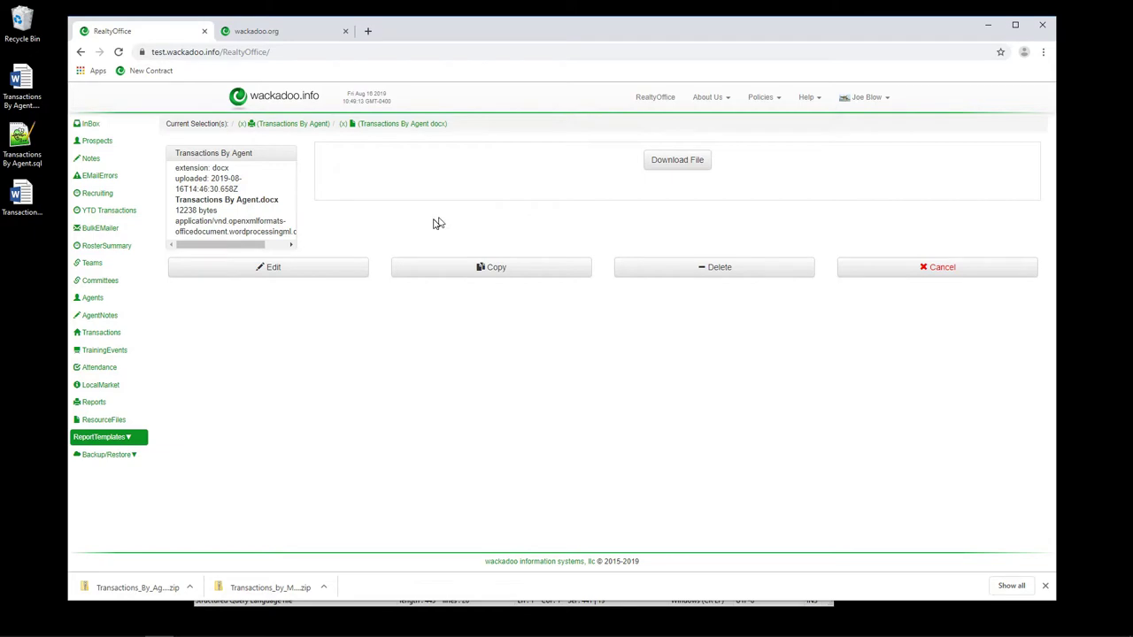
pyautogui.click(391, 129)
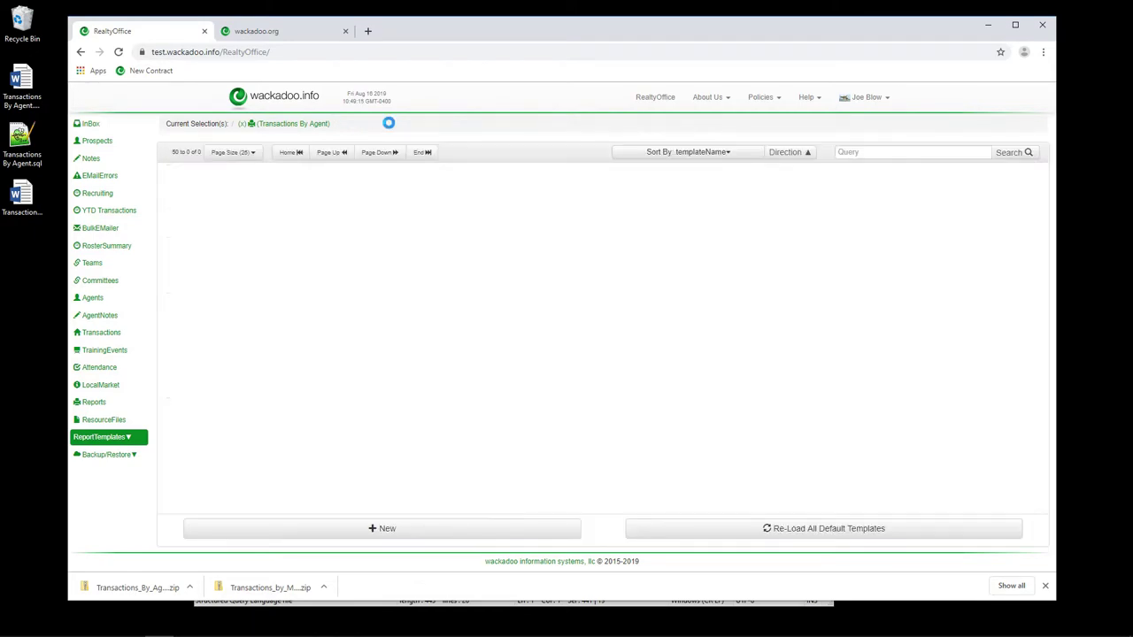
# Open Transactions By Agent.docx from the desktop in Word, maximize it and highlight the start of the opening resourceBlock tag.
pyautogui.click(23, 85)
pyautogui.doubleClick(23, 85)
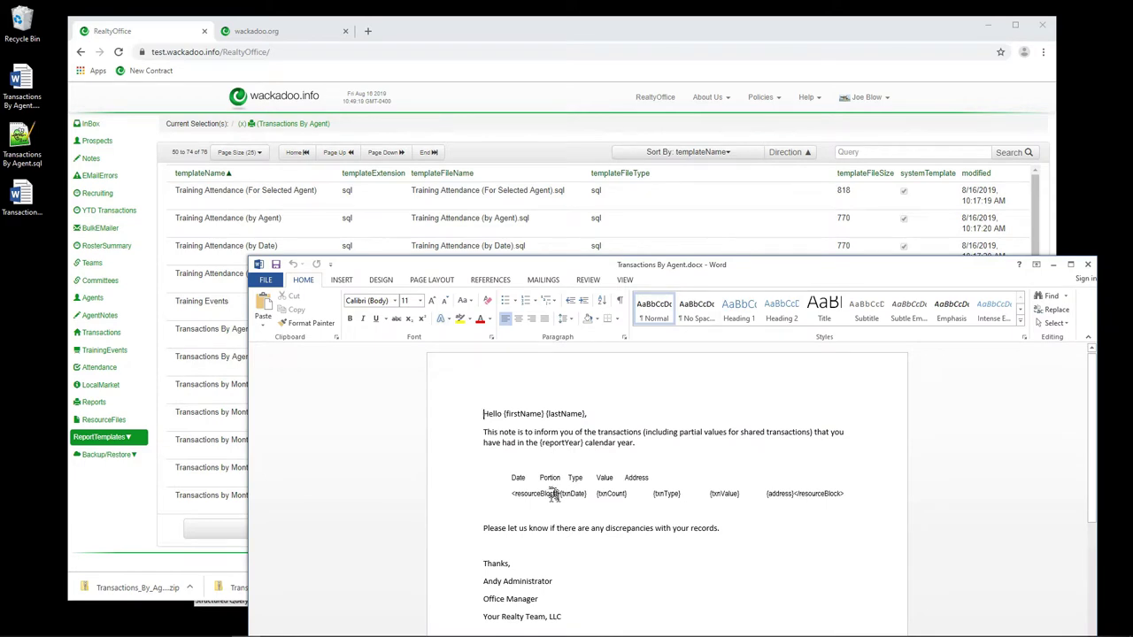
pyautogui.doubleClick(622, 265)
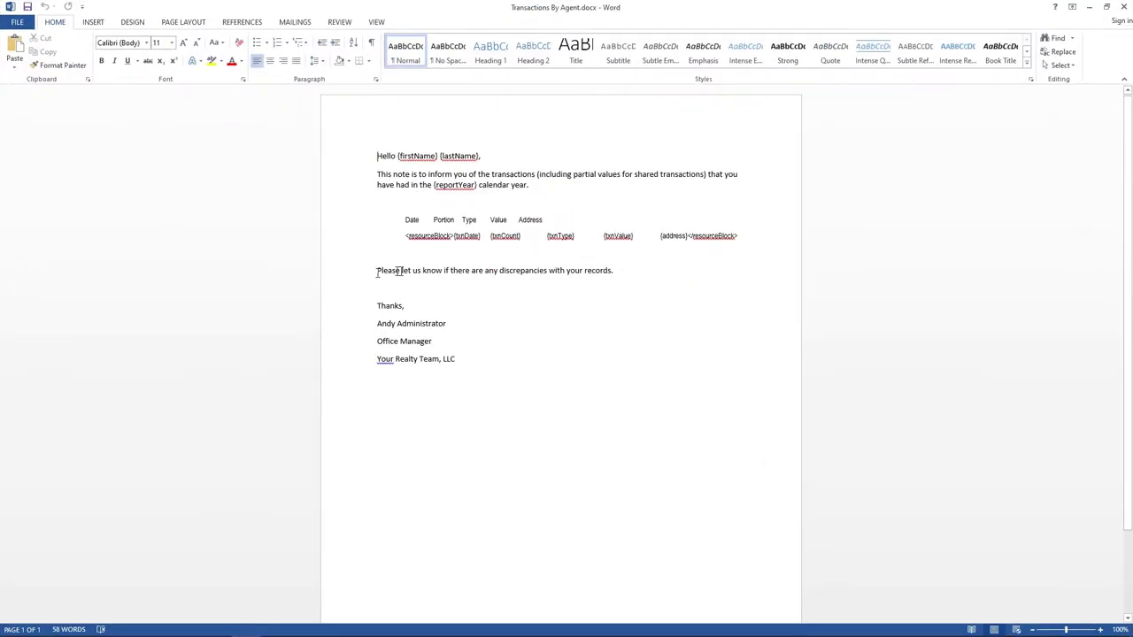
pyautogui.doubleClick(409, 238)
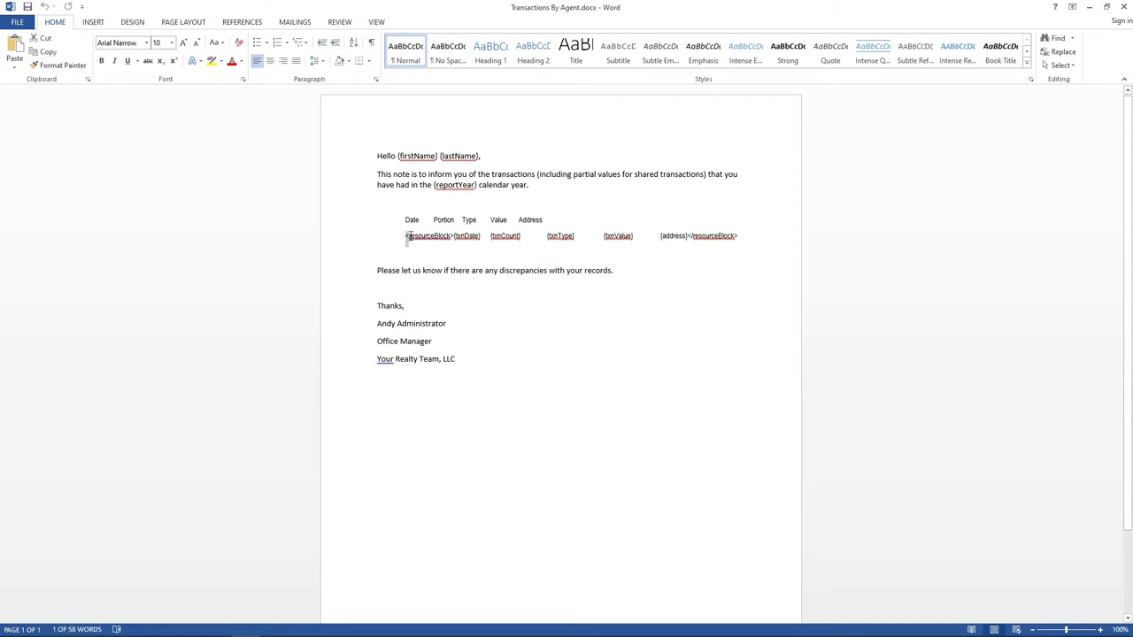